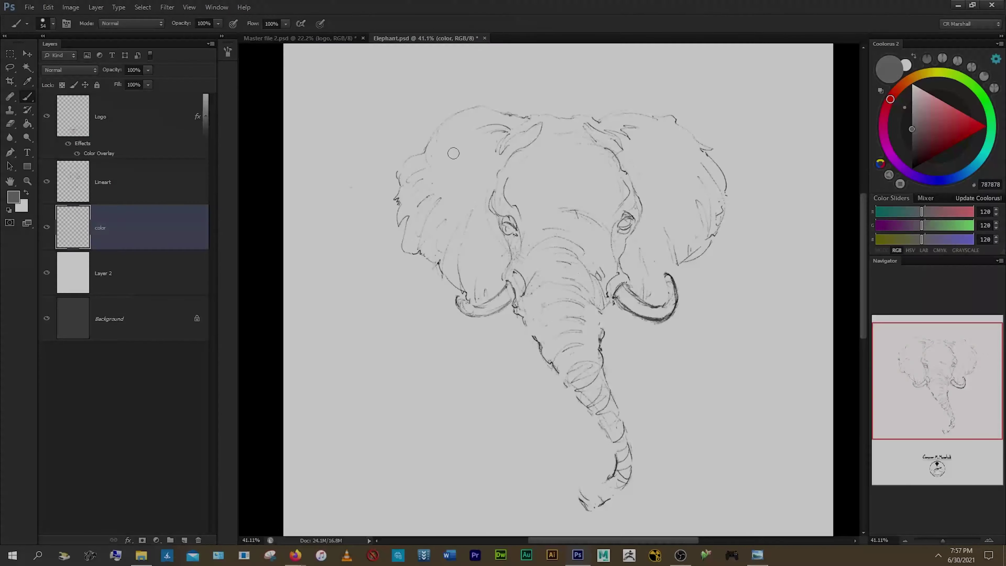
# - Paint thick grey strokes outlining the elephant's left ear, face and upper ear on the color layer
pyautogui.moveTo(422, 152)
pyautogui.mouseDown()
pyautogui.moveTo(398, 200)
pyautogui.moveTo(420, 253)
pyautogui.moveTo(527, 175)
pyautogui.moveTo(564, 190)
pyautogui.mouseUp()
pyautogui.moveTo(427, 153); pyautogui.dragTo(470, 113)
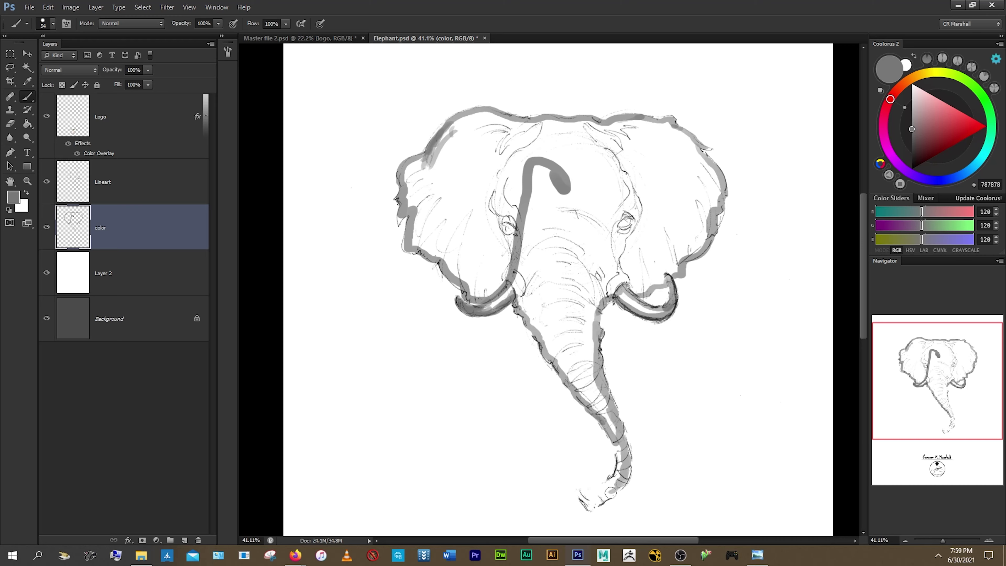
# - Magic Wand-select the area inside the grey outline and fill the elephant with flat grey
pyautogui.scroll(-3, 589, 443)
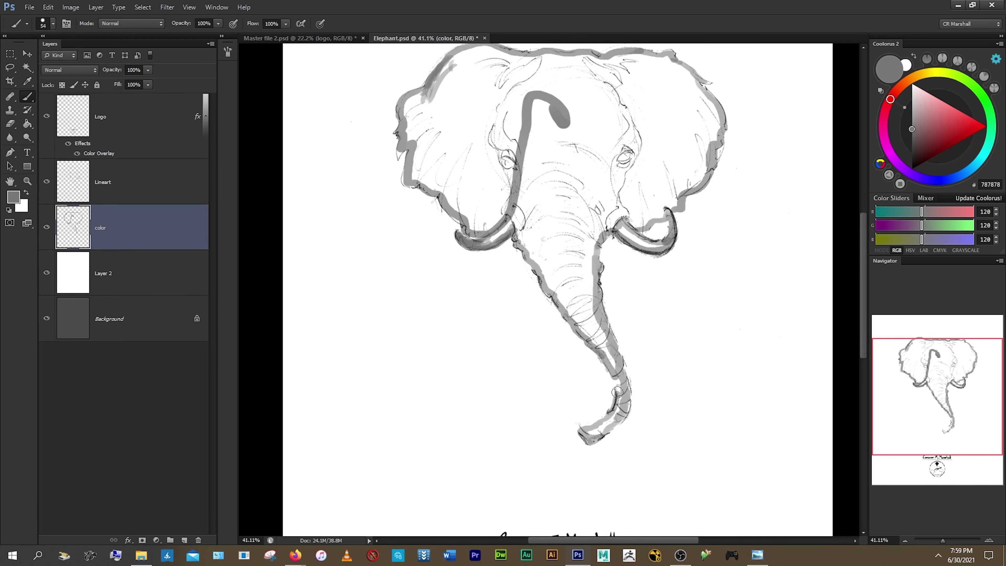
pyautogui.moveTo(659, 214); pyautogui.dragTo(640, 273)
pyautogui.press('w')
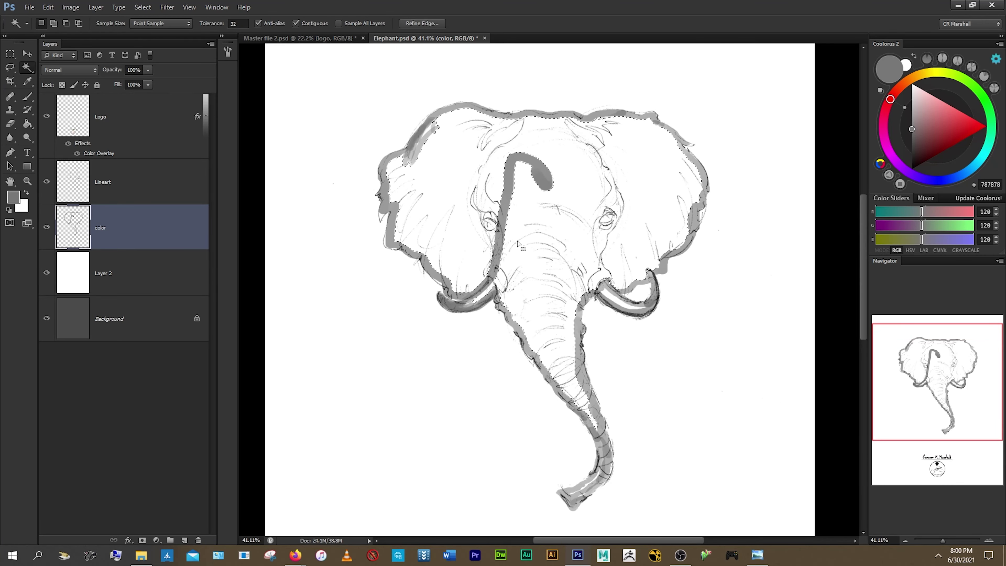
pyautogui.click(509, 172)
pyautogui.hotkey('alt', 'BackSpace')
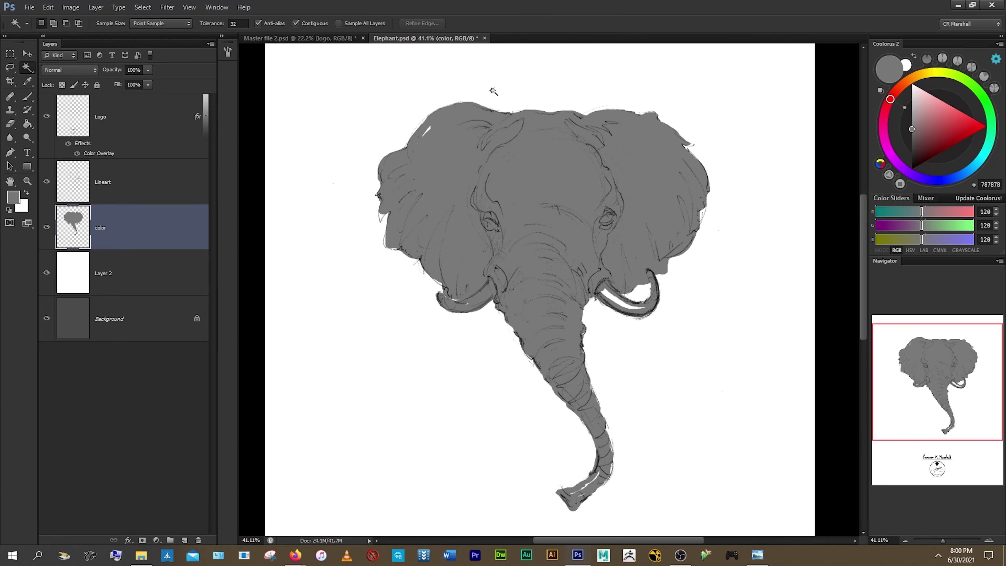
pyautogui.press('b')
# - Create a new empty Layer 3 above the color layer
pyautogui.scroll(-10, 556, 237)
pyautogui.scroll(4, 552, 245)
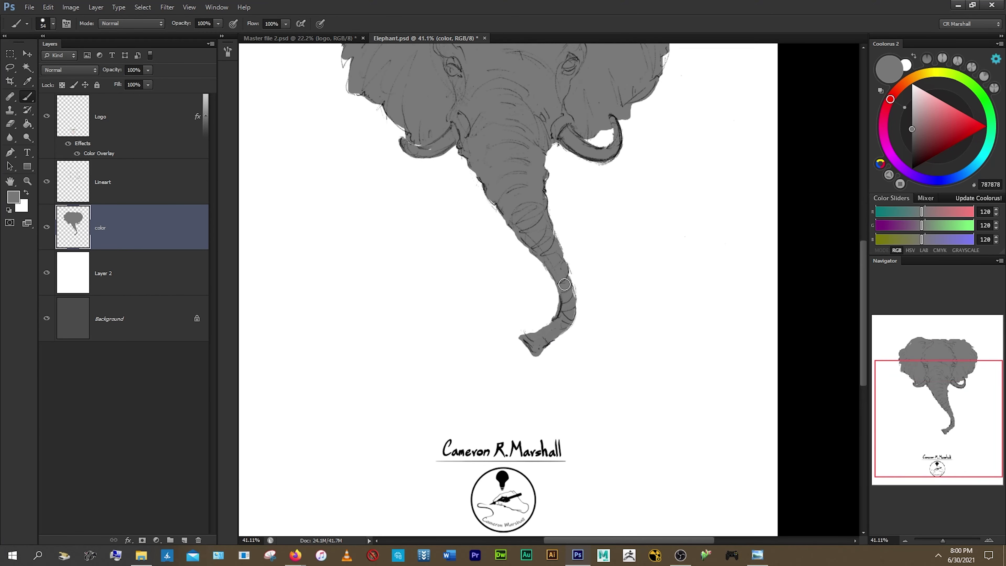
pyautogui.scroll(5, 565, 285)
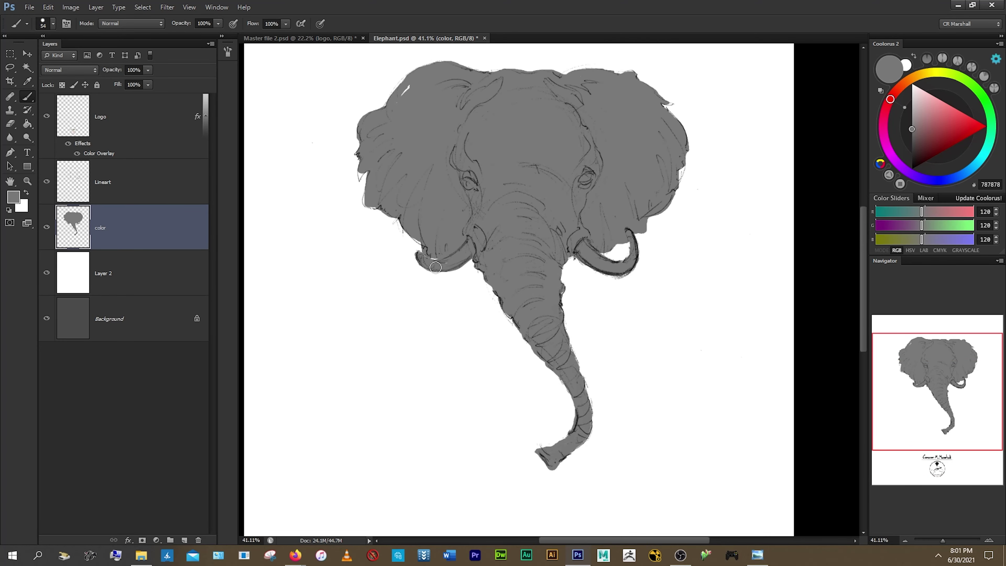
pyautogui.scroll(2, 434, 267)
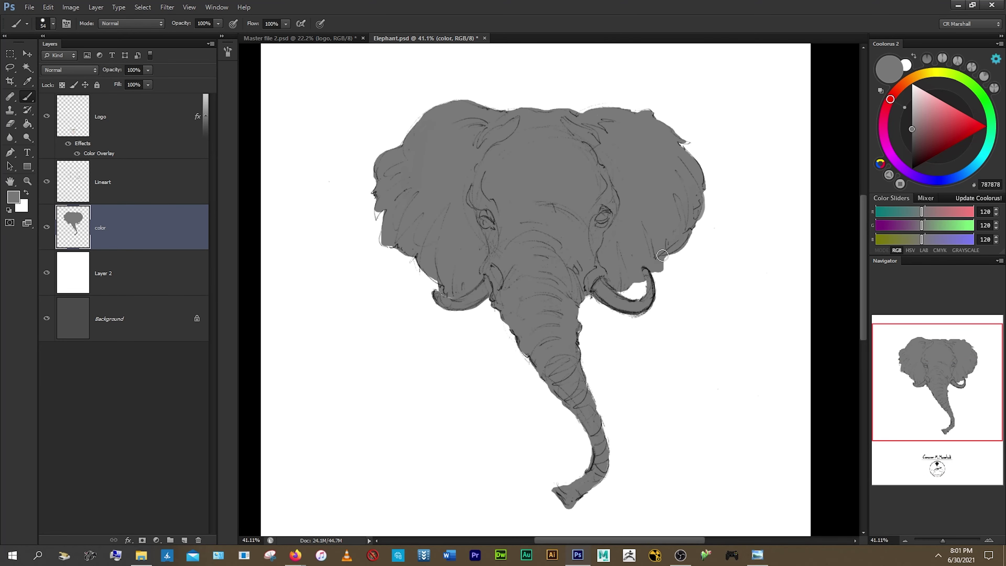
pyautogui.scroll(-1, 625, 238)
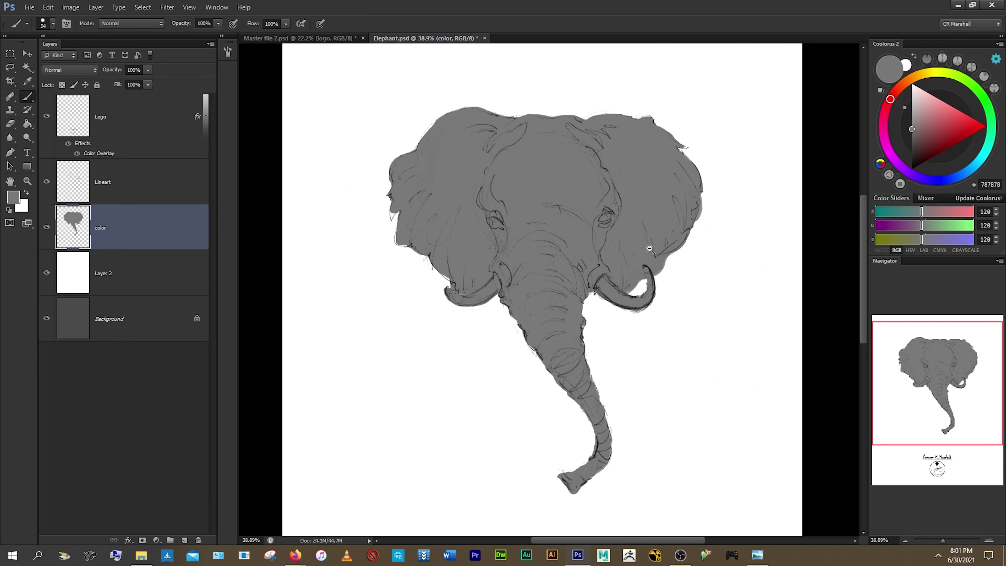
pyautogui.scroll(1, 649, 248)
pyautogui.scroll(-4, 446, 141)
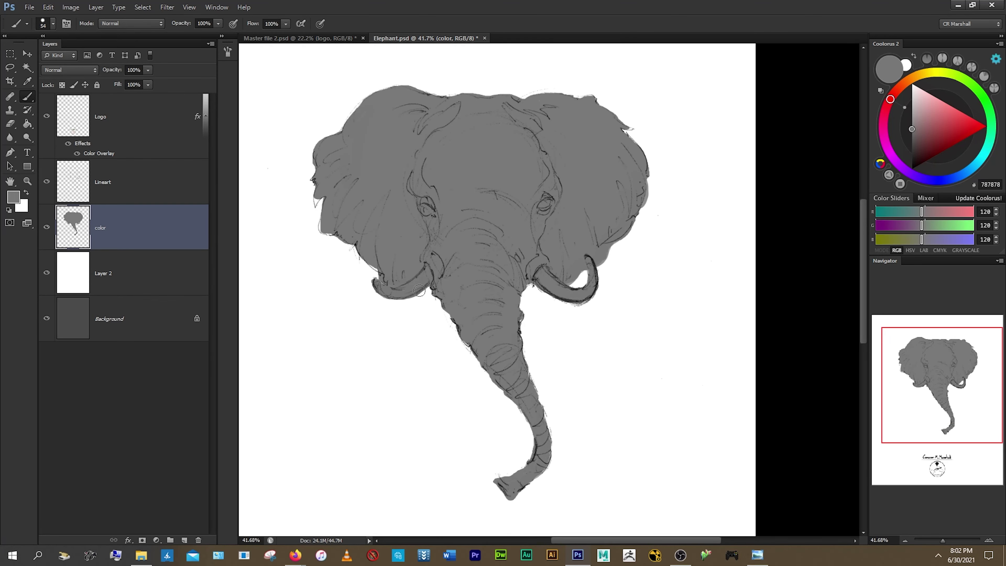
pyautogui.scroll(-1, 570, 254)
pyautogui.hotkey('ctrl', 'shift', 'alt', 'n')
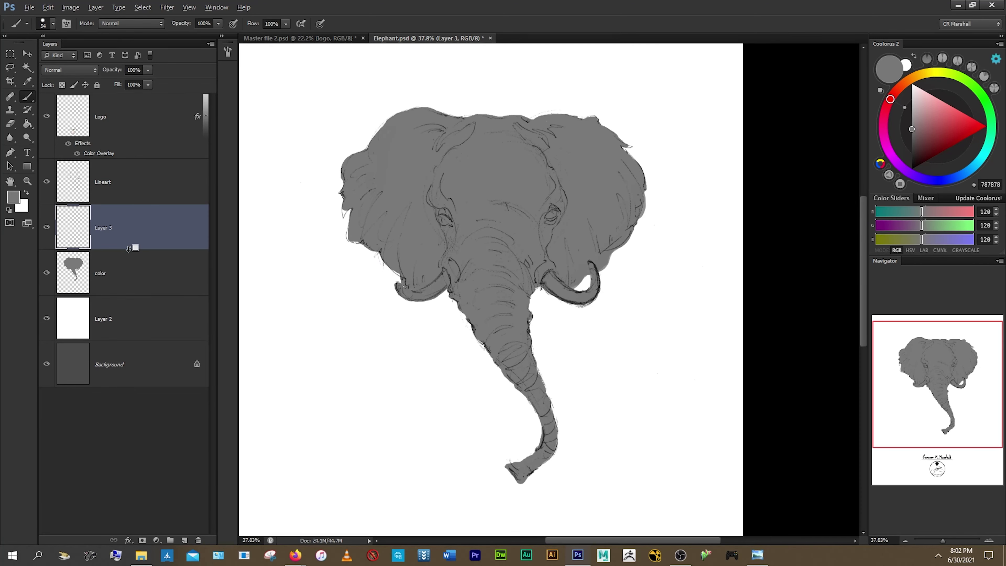
# - Clip Layer 3 to the color layer with Ctrl+Alt+G and return to the Brush
pyautogui.hotkey('ctrl', 'alt', 'g')
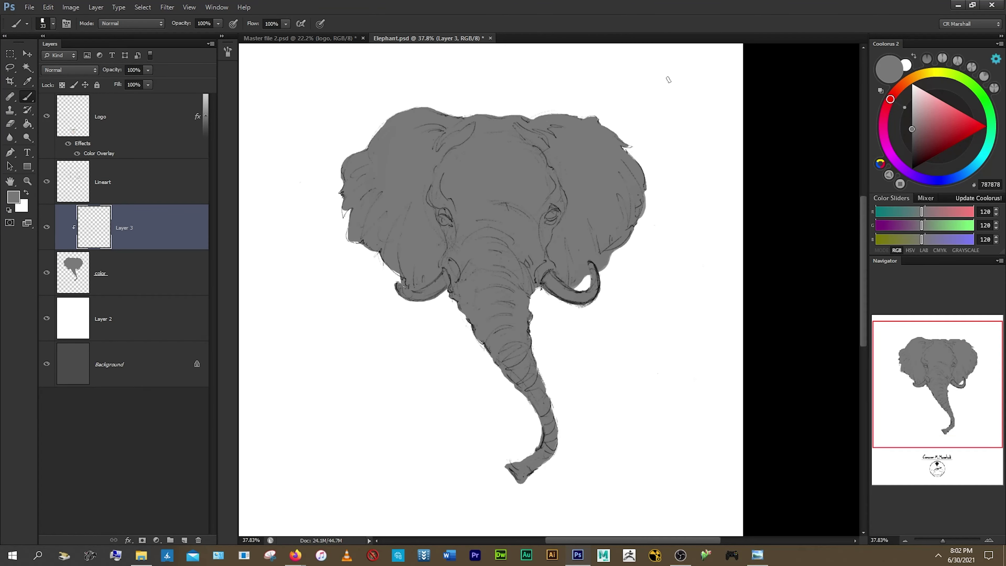
pyautogui.hotkey('alt', ']')
pyautogui.scroll(4, 531, 267)
pyautogui.press('e')
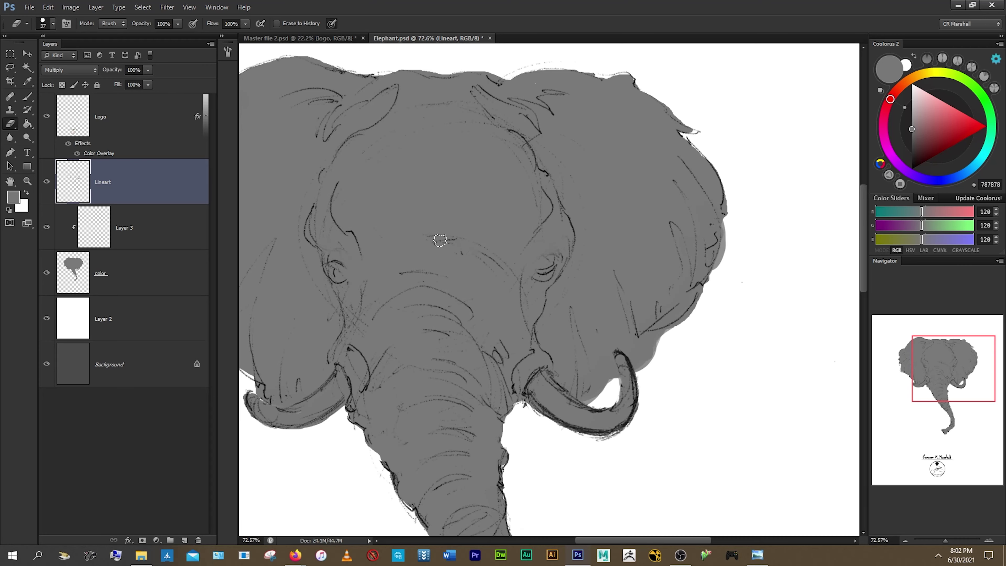
pyautogui.scroll(-3, 440, 241)
pyautogui.hotkey('alt', '[')
pyautogui.press('b')
pyautogui.scroll(-1, 676, 100)
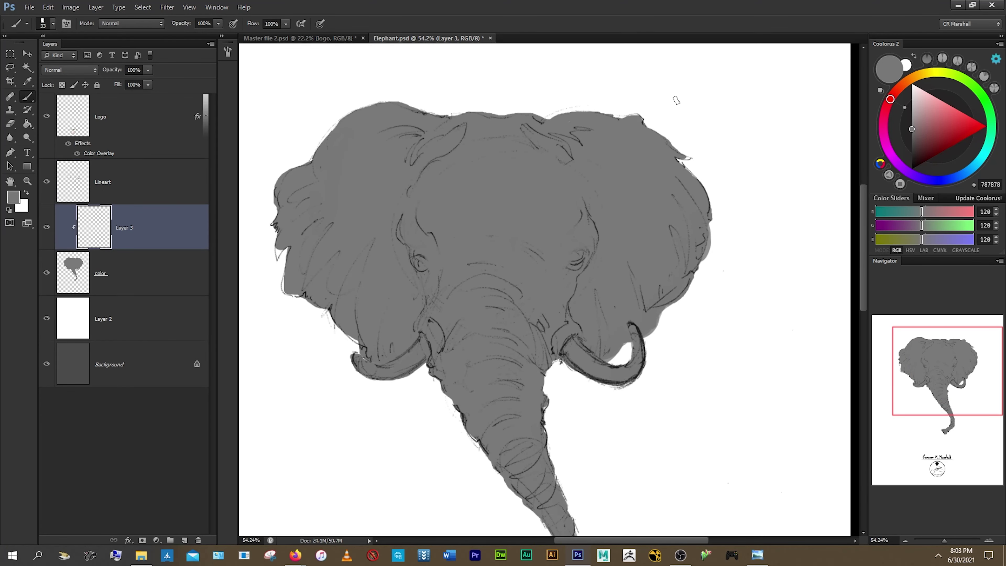
# - Paint brown shading around both tusks, the left cheek and the right ear edge
pyautogui.click(898, 87)
pyautogui.click(926, 142)
pyautogui.scroll(-2, 546, 277)
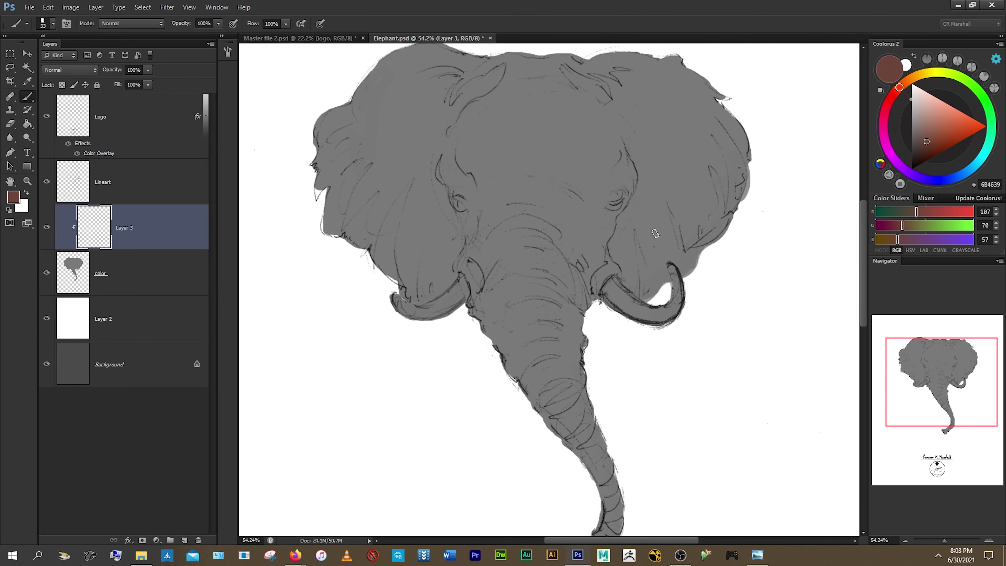
pyautogui.moveTo(642, 274); pyautogui.dragTo(653, 313)
pyautogui.moveTo(423, 283)
pyautogui.mouseDown()
pyautogui.moveTo(364, 226)
pyautogui.moveTo(396, 269)
pyautogui.mouseUp()
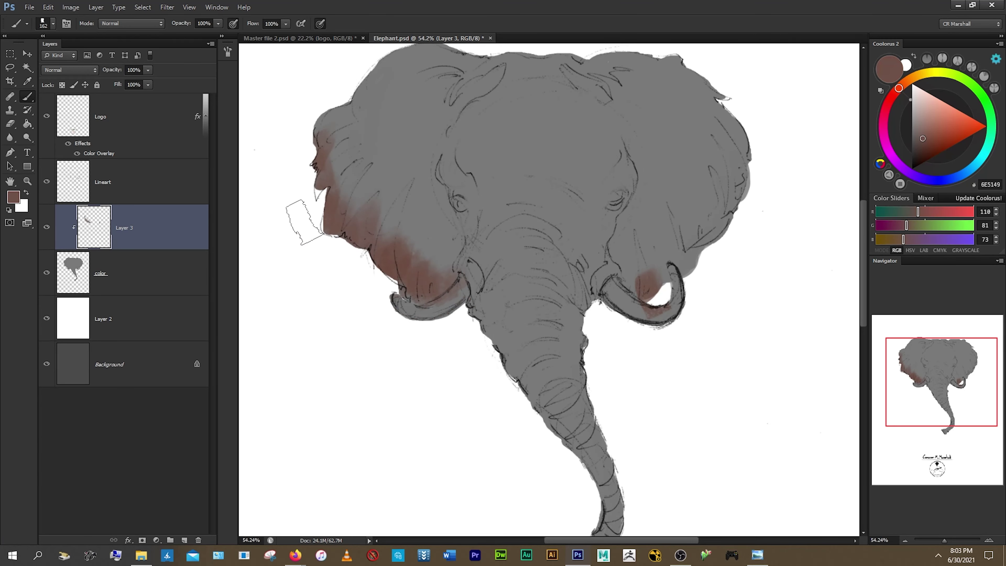
pyautogui.moveTo(303, 218); pyautogui.dragTo(396, 277)
pyautogui.keyDown('alt'); pyautogui.click(435, 280); pyautogui.keyUp('alt')
pyautogui.moveTo(634, 293)
pyautogui.mouseDown()
pyautogui.moveTo(716, 218)
pyautogui.moveTo(752, 158)
pyautogui.moveTo(711, 149)
pyautogui.moveTo(697, 278)
pyautogui.moveTo(634, 309)
pyautogui.moveTo(673, 269)
pyautogui.mouseUp()
pyautogui.keyDown('alt'); pyautogui.click(614, 237); pyautogui.keyUp('alt')
# - Paint the left tusk beige with a smaller brush
pyautogui.click(926, 119)
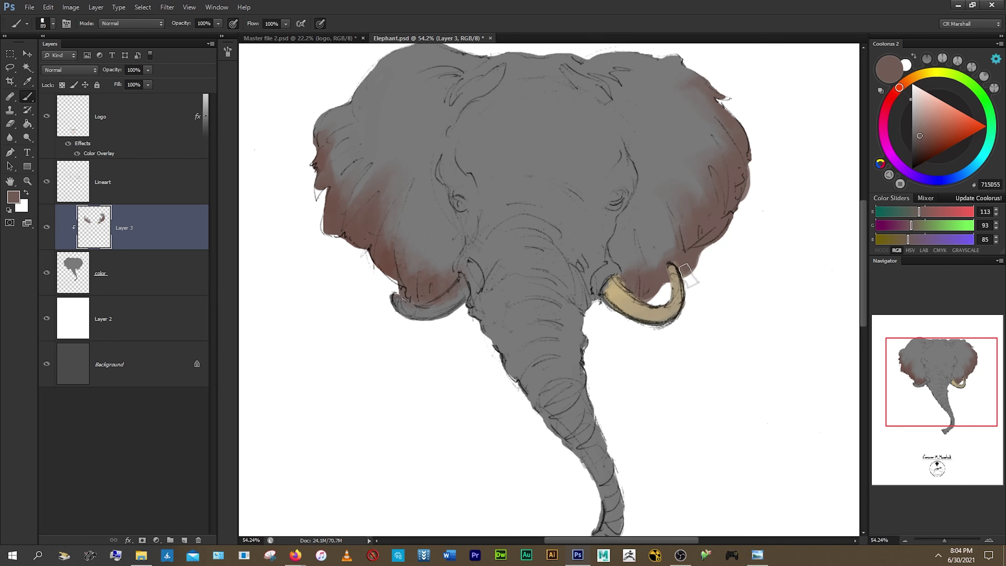
pyautogui.press('[')
pyautogui.press('[')
pyautogui.moveTo(458, 289); pyautogui.dragTo(436, 305)
pyautogui.press('[')
pyautogui.press('[')
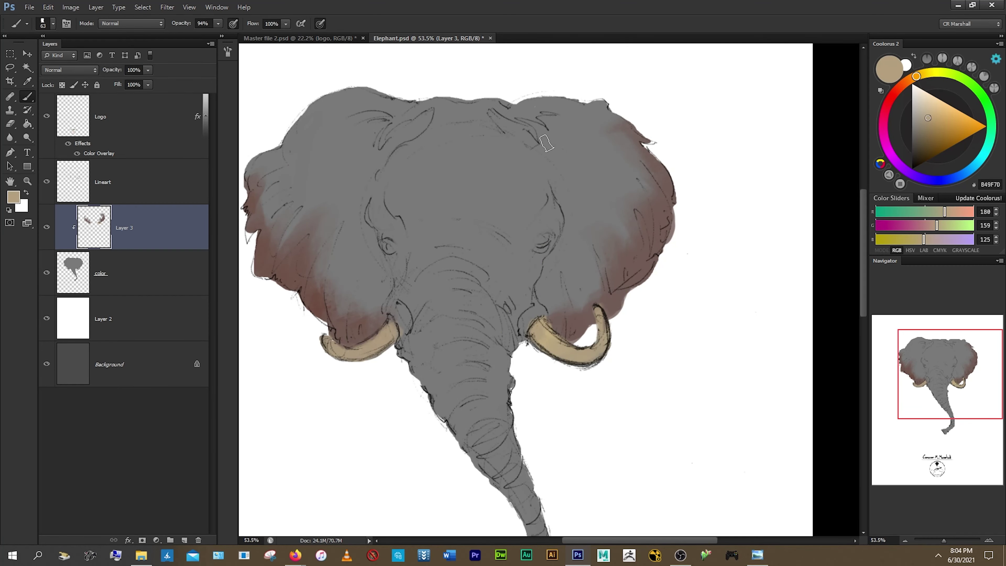
# - Paint sampled brown into the inner ears
pyautogui.keyDown('alt'); pyautogui.click(588, 307); pyautogui.keyUp('alt')
pyautogui.scroll(-5, 617, 257)
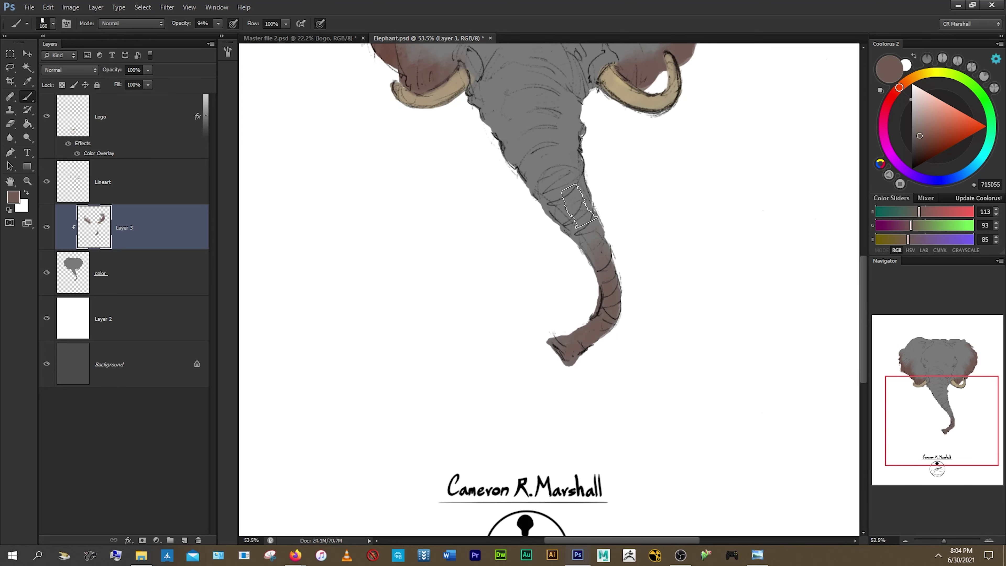
pyautogui.scroll(-3, 598, 224)
pyautogui.scroll(3, 598, 224)
pyautogui.moveTo(539, 163); pyautogui.dragTo(566, 186)
pyautogui.moveTo(471, 156); pyautogui.dragTo(455, 178)
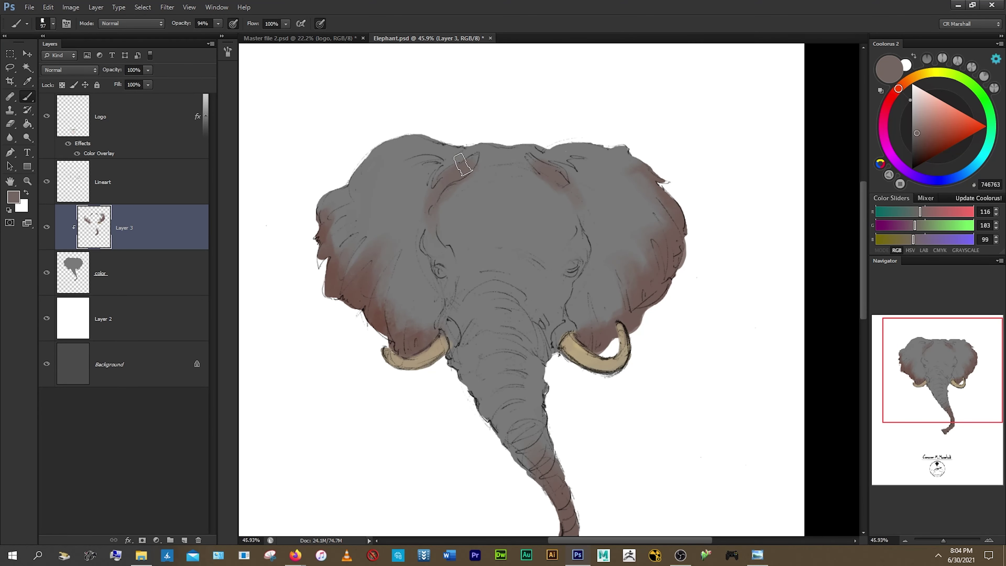
# - Deepen the brown shading across both ears and soften the top with grey
pyautogui.keyDown('alt'); pyautogui.click(572, 218); pyautogui.keyUp('alt')
pyautogui.keyDown('alt'); pyautogui.click(601, 202); pyautogui.keyUp('alt')
pyautogui.moveTo(634, 174); pyautogui.dragTo(598, 226)
pyautogui.moveTo(357, 166); pyautogui.dragTo(424, 257)
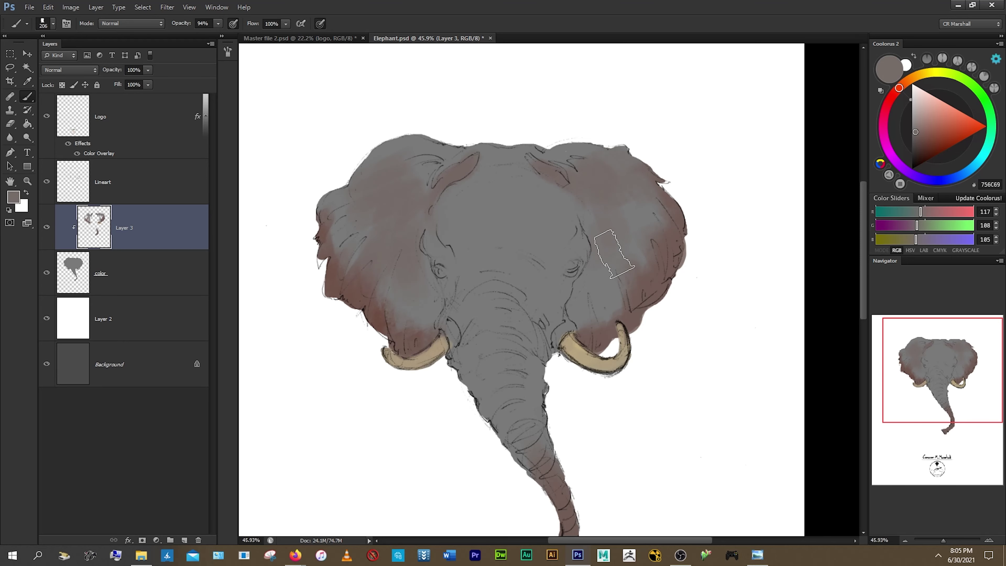
pyautogui.moveTo(598, 233); pyautogui.dragTo(629, 277)
pyautogui.moveTo(550, 302); pyautogui.dragTo(541, 210)
pyautogui.keyDown('alt'); pyautogui.click(507, 344); pyautogui.keyUp('alt')
pyautogui.moveTo(455, 89); pyautogui.dragTo(455, 129)
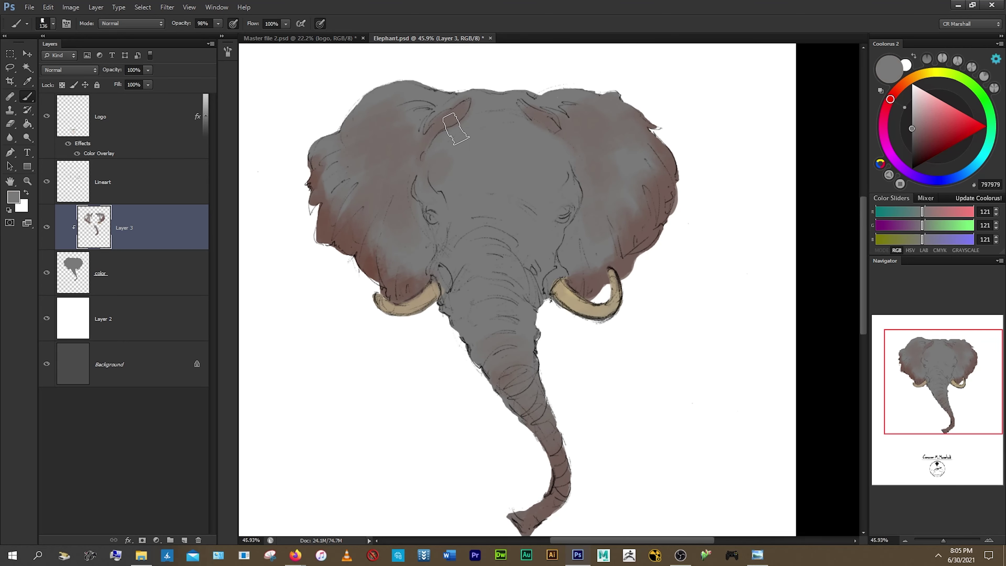
# - Tint the forehead a faint pale pink at low brush opacity
pyautogui.click(916, 112)
pyautogui.press('3')
pyautogui.press('3')
pyautogui.moveTo(494, 158); pyautogui.dragTo(501, 179)
pyautogui.moveTo(479, 115)
pyautogui.mouseDown()
pyautogui.moveTo(531, 119)
pyautogui.moveTo(531, 139)
pyautogui.mouseUp()
pyautogui.moveTo(467, 130)
pyautogui.mouseDown()
pyautogui.moveTo(514, 150)
pyautogui.moveTo(471, 121)
pyautogui.mouseUp()
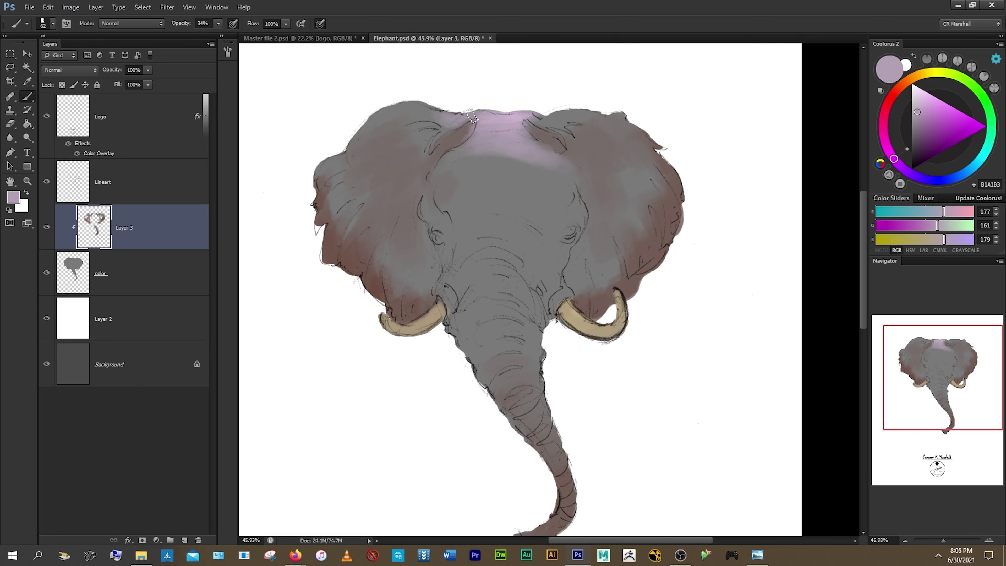
# - Adjust the pink shade and paint the tint further down the forehead
pyautogui.keyDown('alt'); pyautogui.click(415, 118); pyautogui.keyUp('alt')
pyautogui.scroll(-2, 544, 124)
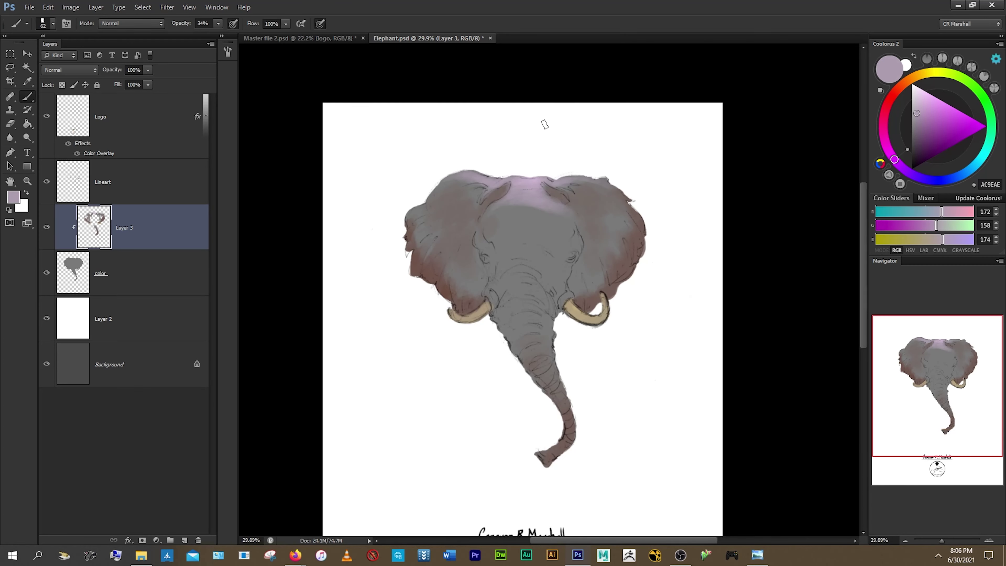
pyautogui.scroll(3, 544, 124)
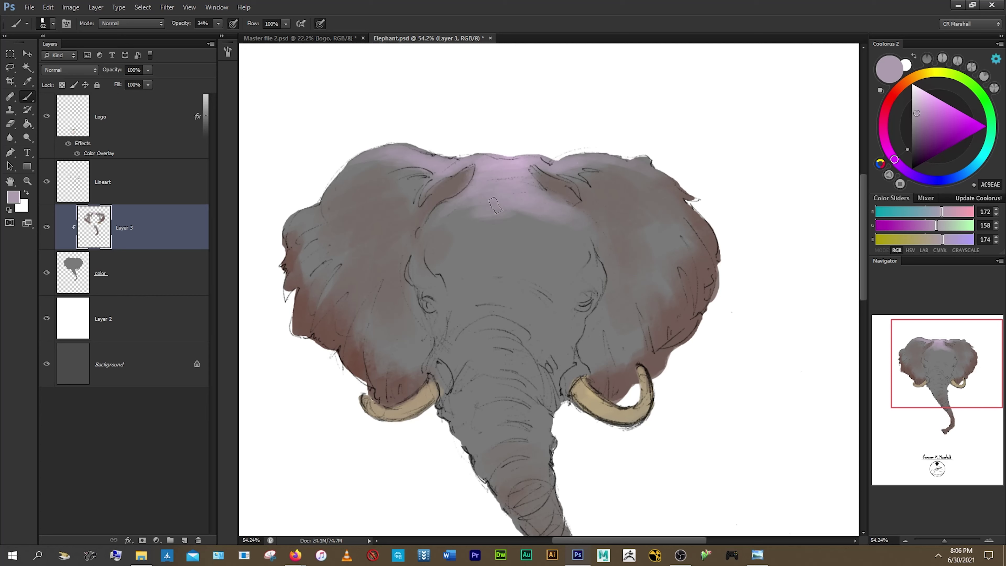
pyautogui.moveTo(529, 207)
pyautogui.mouseDown()
pyautogui.moveTo(493, 244)
pyautogui.moveTo(495, 281)
pyautogui.mouseUp()
# - Sample head tones and blend two soft brownish patches on the brow
pyautogui.keyDown('alt'); pyautogui.click(562, 238); pyautogui.keyUp('alt')
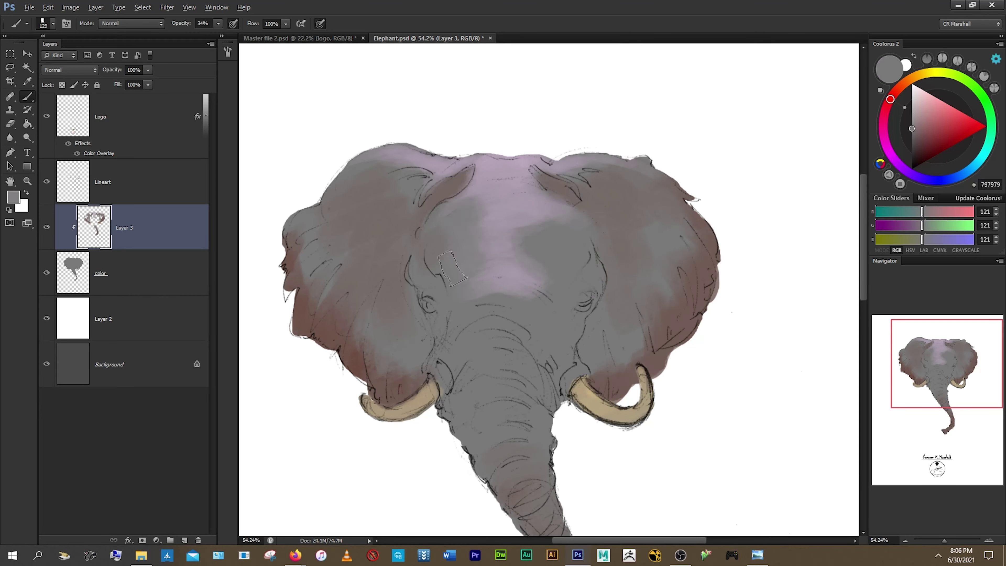
pyautogui.keyDown('alt'); pyautogui.click(531, 188); pyautogui.keyUp('alt')
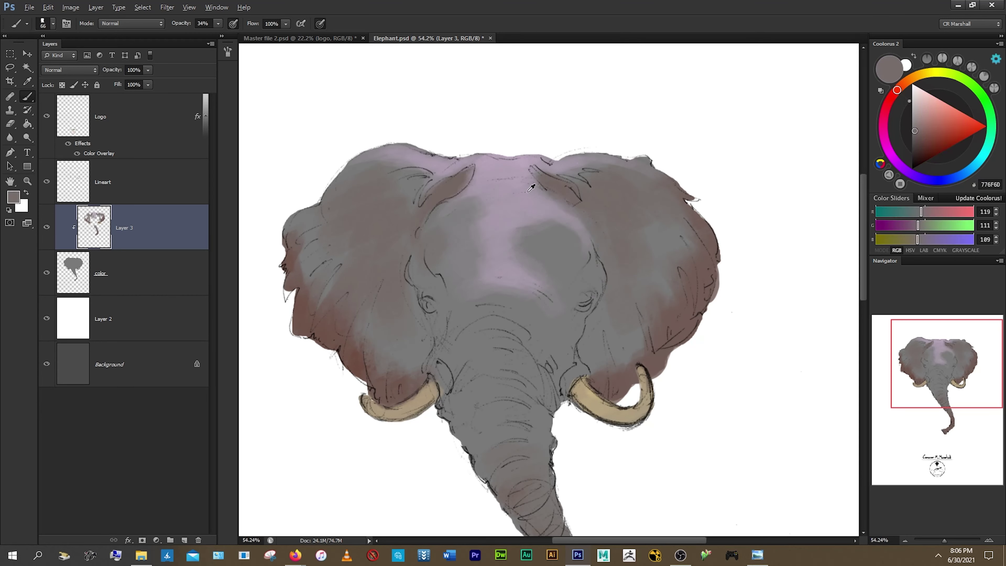
pyautogui.keyDown('alt'); pyautogui.click(515, 230); pyautogui.keyUp('alt')
pyautogui.keyDown('alt'); pyautogui.click(446, 218); pyautogui.keyUp('alt')
pyautogui.hotkey('ctrl', '0')
pyautogui.scroll(2, 489, 341)
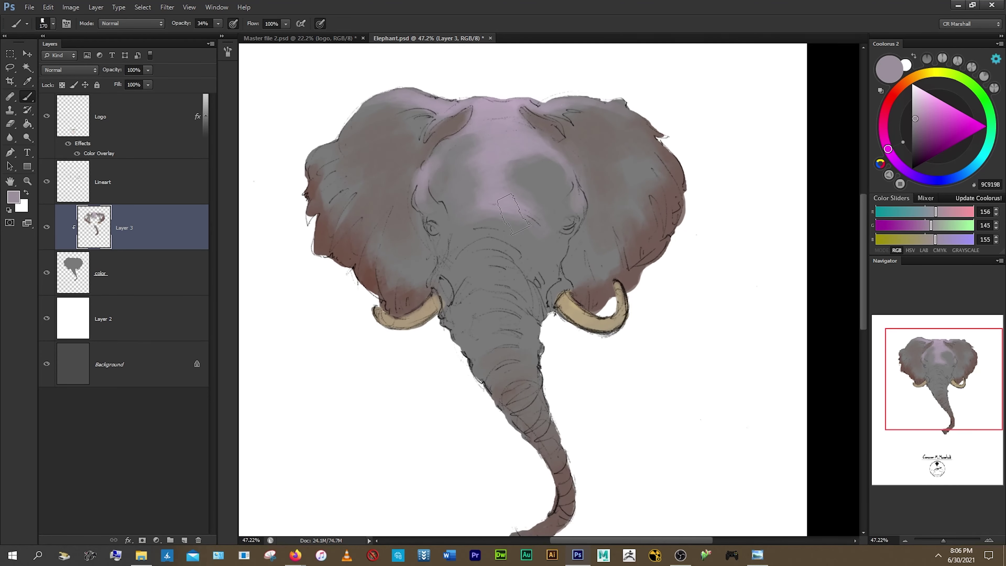
pyautogui.scroll(2, 586, 186)
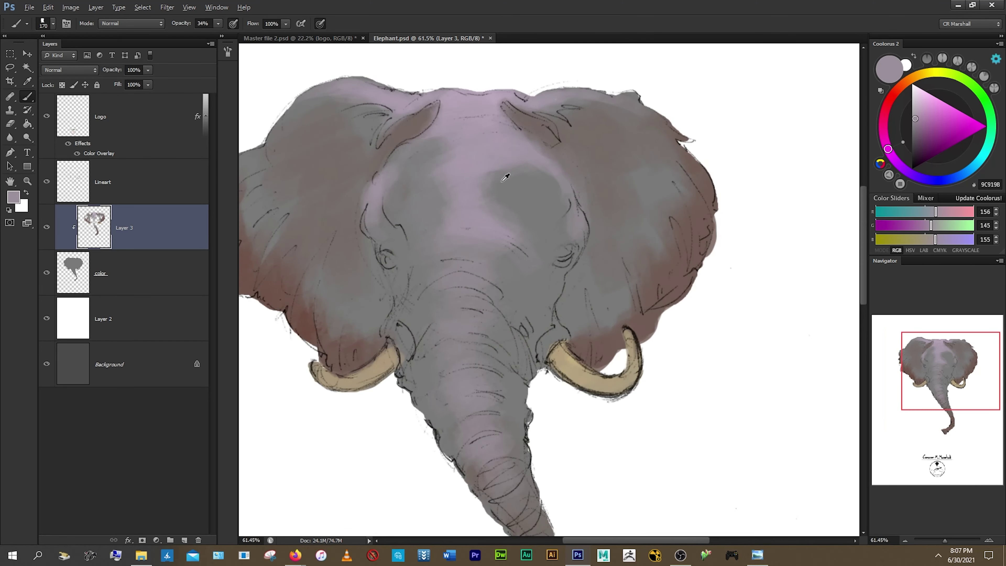
pyautogui.keyDown('alt'); pyautogui.click(649, 266); pyautogui.keyUp('alt')
pyautogui.moveTo(514, 178)
pyautogui.mouseDown()
pyautogui.moveTo(535, 198)
pyautogui.moveTo(518, 198)
pyautogui.mouseUp()
pyautogui.moveTo(424, 196); pyautogui.dragTo(447, 220)
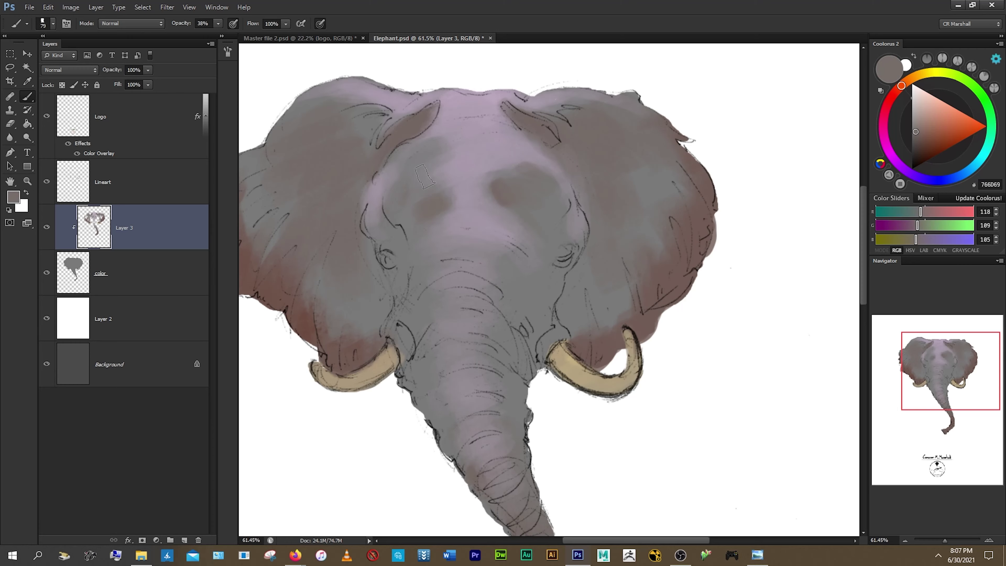
# - Sample the ear's muted tones and shift the paint colour from purple to deep blue
pyautogui.keyDown('alt'); pyautogui.click(422, 263); pyautogui.keyUp('alt')
pyautogui.scroll(1, 634, 198)
pyautogui.keyDown('alt'); pyautogui.click(598, 166); pyautogui.keyUp('alt')
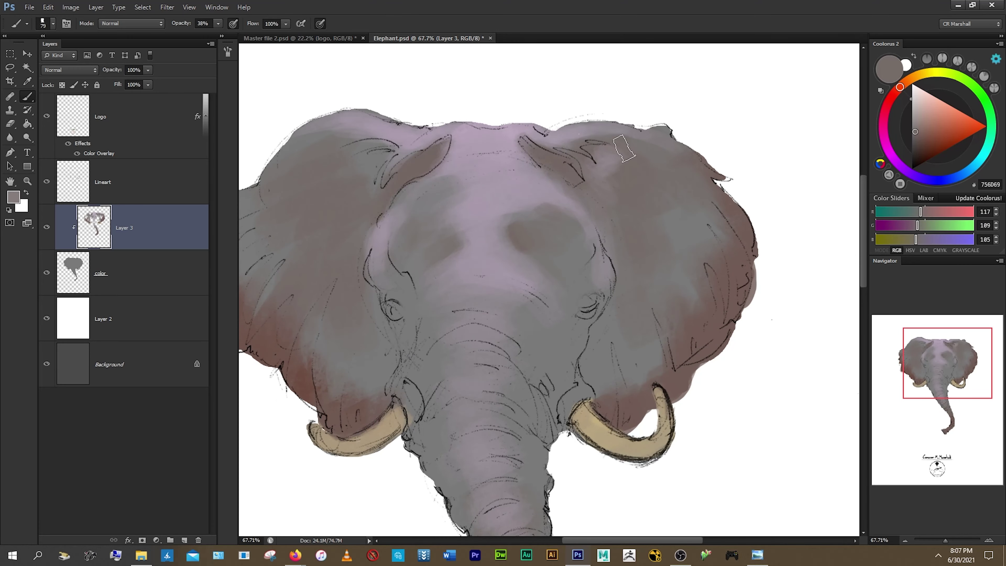
pyautogui.keyDown('alt'); pyautogui.click(607, 183); pyautogui.keyUp('alt')
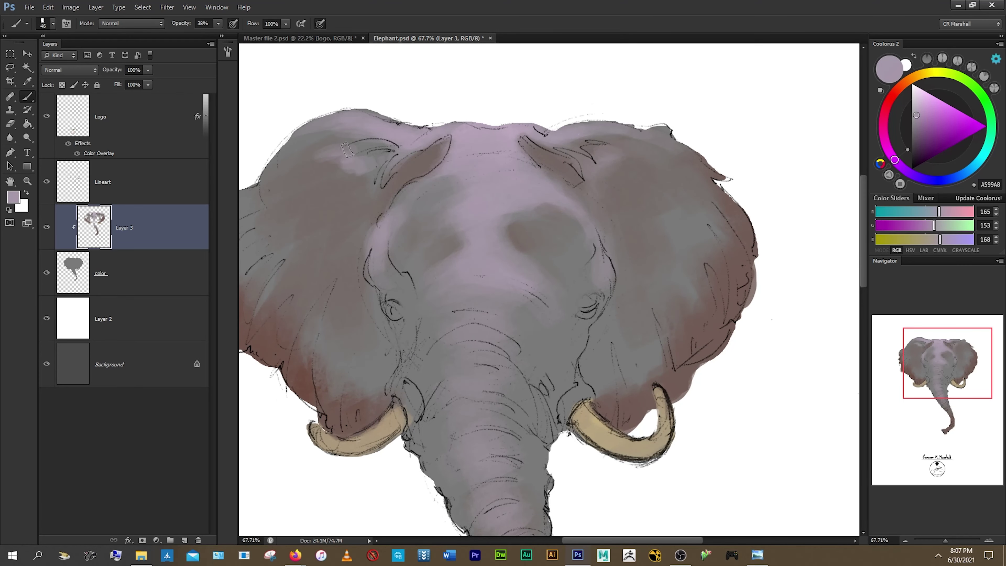
pyautogui.keyDown('alt'); pyautogui.click(359, 153); pyautogui.keyUp('alt')
pyautogui.keyDown('alt'); pyautogui.click(349, 198); pyautogui.keyUp('alt')
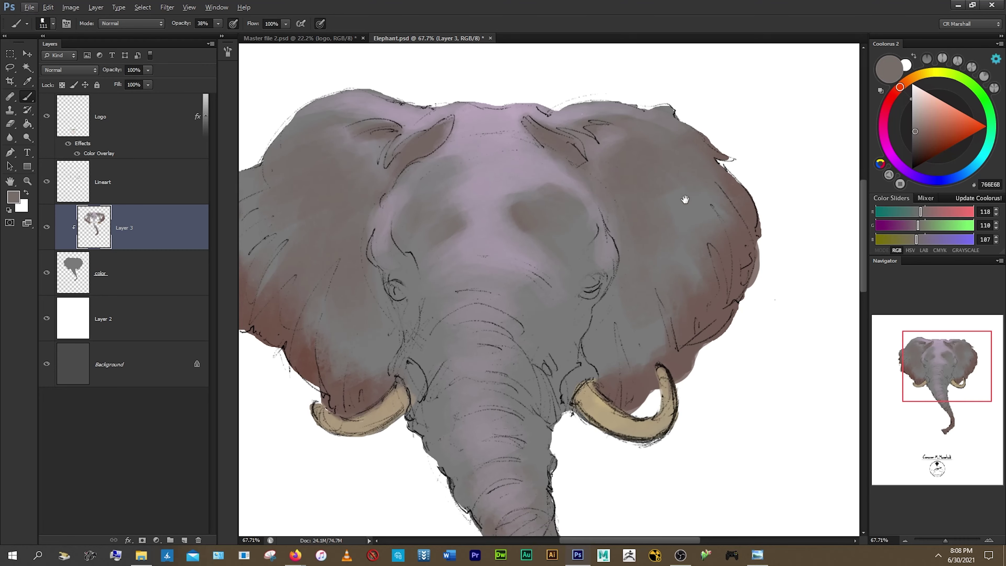
pyautogui.moveTo(653, 277); pyautogui.dragTo(685, 198)
pyautogui.click(924, 180)
pyautogui.moveTo(924, 180)
pyautogui.mouseDown()
pyautogui.moveTo(970, 169)
pyautogui.moveTo(935, 156)
pyautogui.mouseUp()
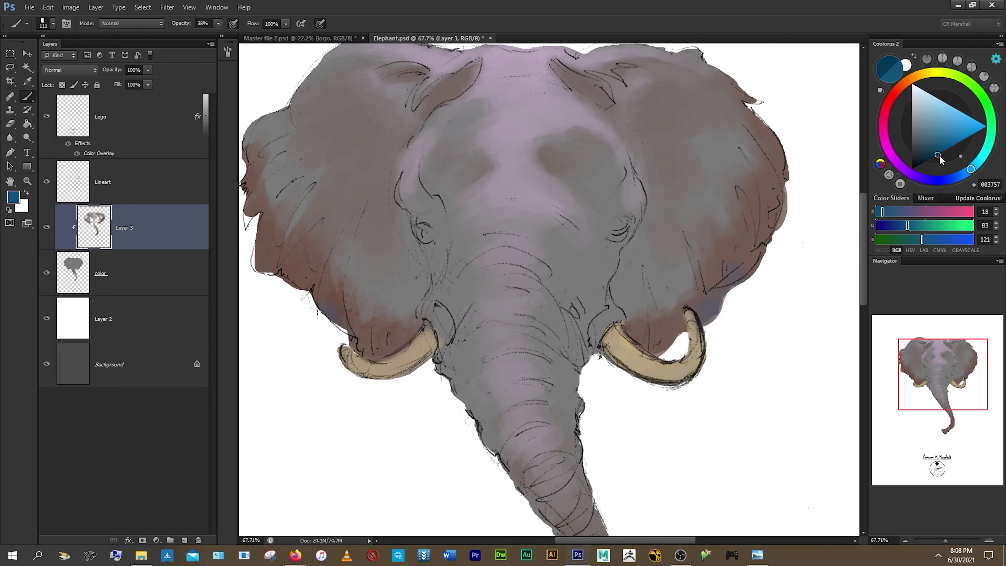
# - Paint a blue shadow along the right ear's edge and sample a dark shadow colour
pyautogui.moveTo(768, 229); pyautogui.dragTo(734, 317)
pyautogui.keyDown('alt'); pyautogui.click(673, 349); pyautogui.keyUp('alt')
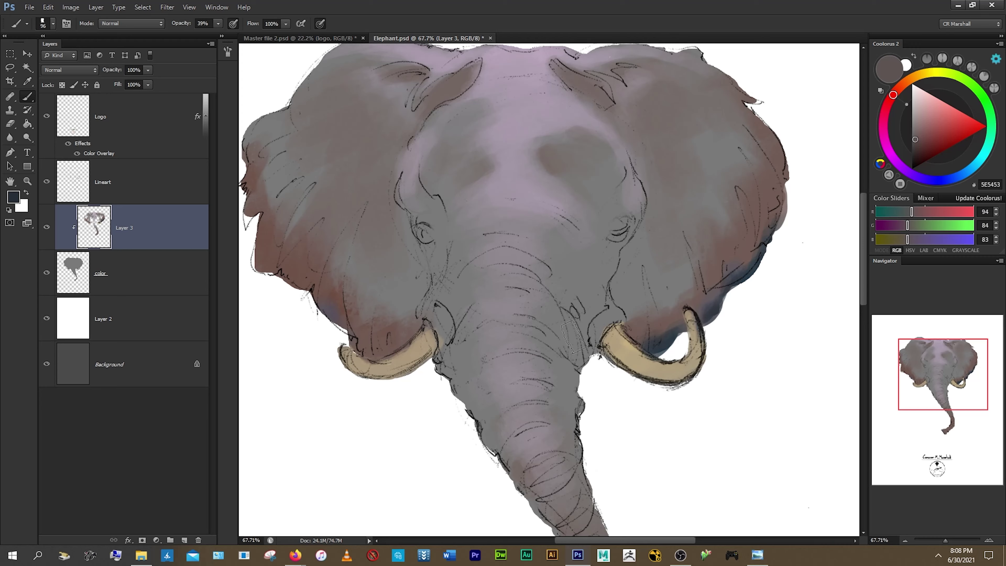
pyautogui.scroll(-4, 498, 269)
pyautogui.scroll(2, 498, 269)
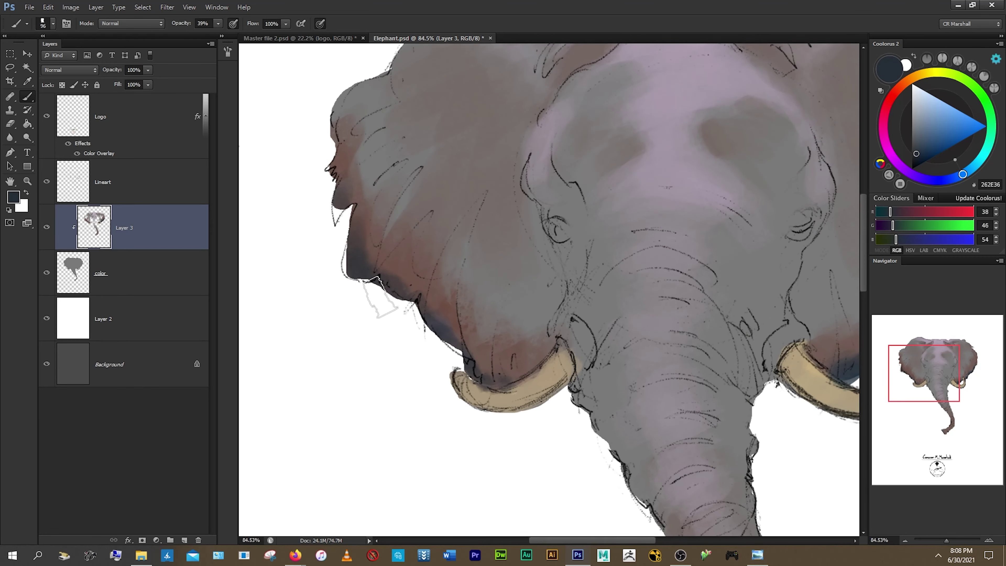
pyautogui.scroll(-4, 648, 246)
pyautogui.scroll(4, 648, 246)
# - Paint cream highlights onto the right tusk
pyautogui.click(927, 73)
pyautogui.click(929, 93)
pyautogui.moveTo(578, 226); pyautogui.dragTo(576, 277)
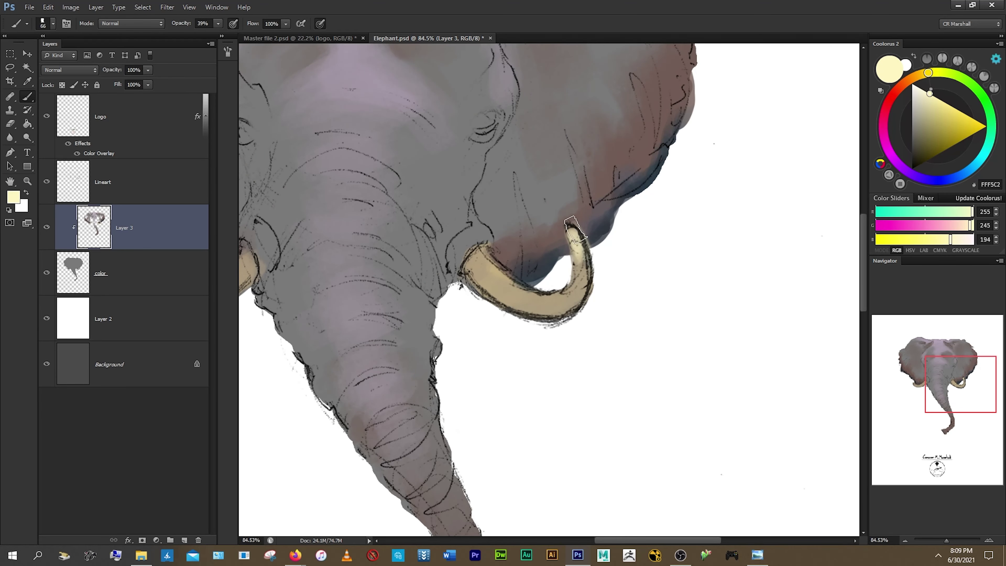
pyautogui.moveTo(492, 279); pyautogui.dragTo(546, 261)
pyautogui.scroll(-1, 459, 282)
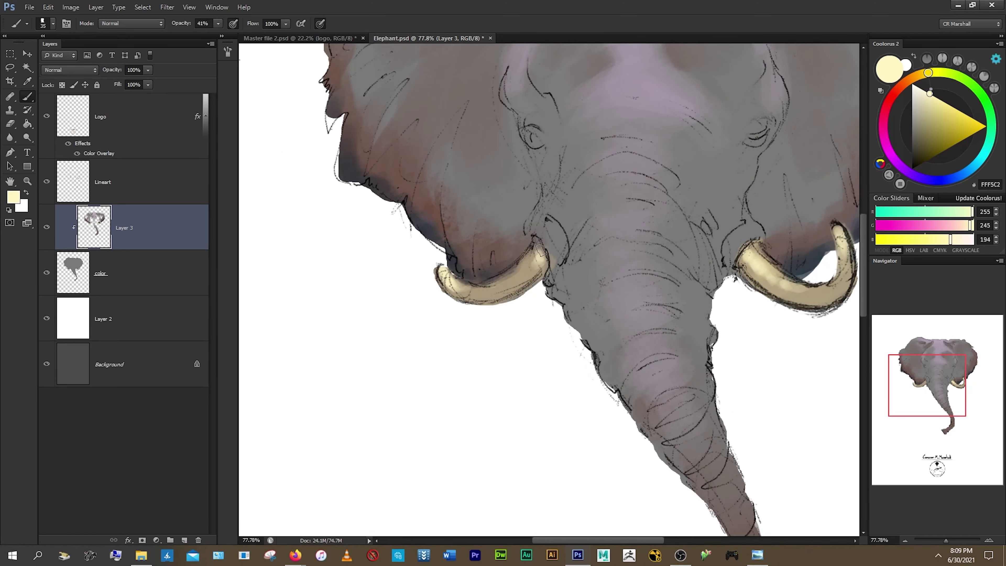
pyautogui.scroll(-1, 535, 256)
# - Paint grey at 70% opacity over the area near the brown ear spot
pyautogui.keyDown('alt'); pyautogui.click(461, 78); pyautogui.keyUp('alt')
pyautogui.scroll(-3, 634, 244)
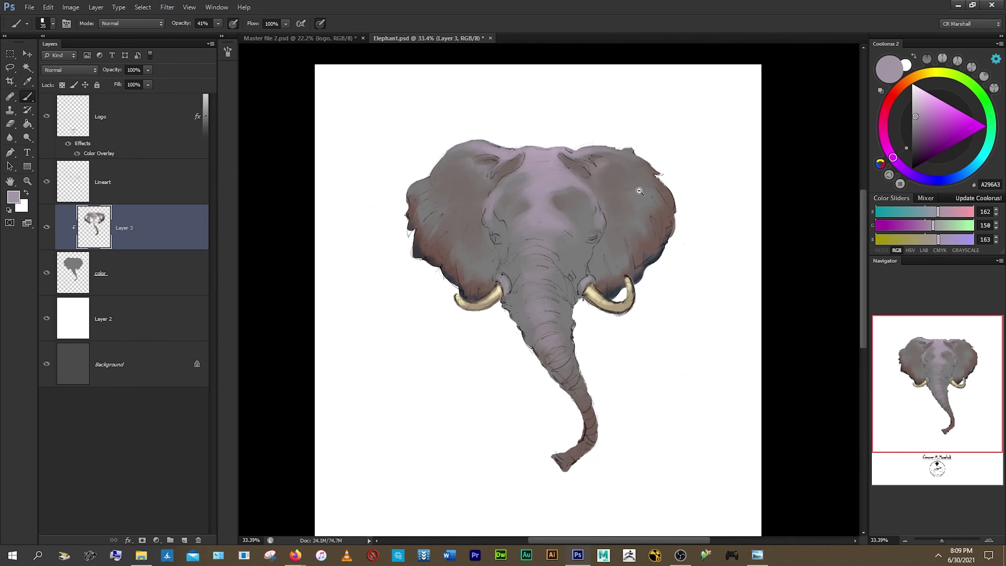
pyautogui.scroll(3, 635, 245)
pyautogui.keyDown('alt'); pyautogui.click(634, 244); pyautogui.keyUp('alt')
pyautogui.press('6')
pyautogui.press('6')
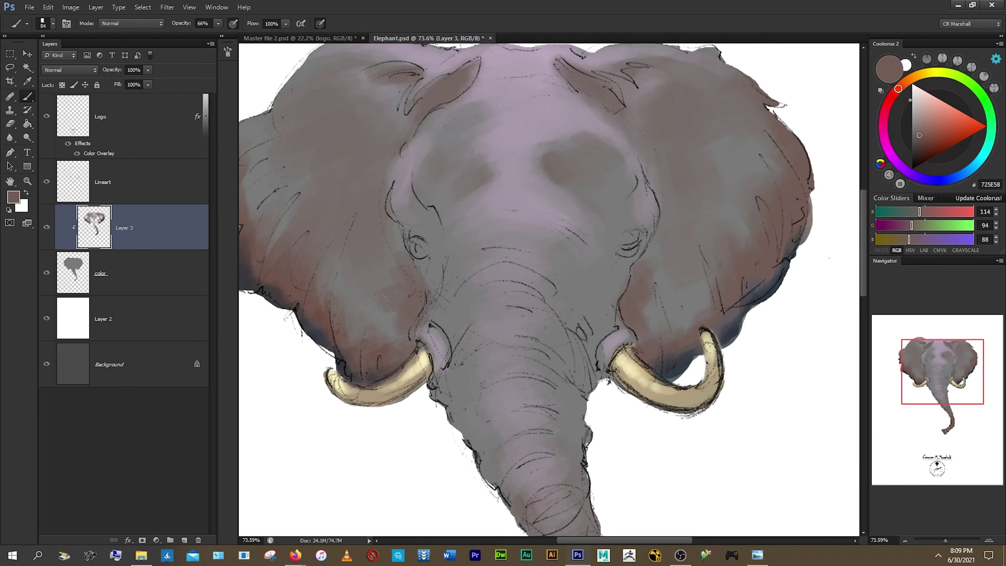
pyautogui.keyDown('alt'); pyautogui.click(606, 359); pyautogui.keyUp('alt')
pyautogui.press('7')
pyautogui.moveTo(626, 253); pyautogui.dragTo(586, 316)
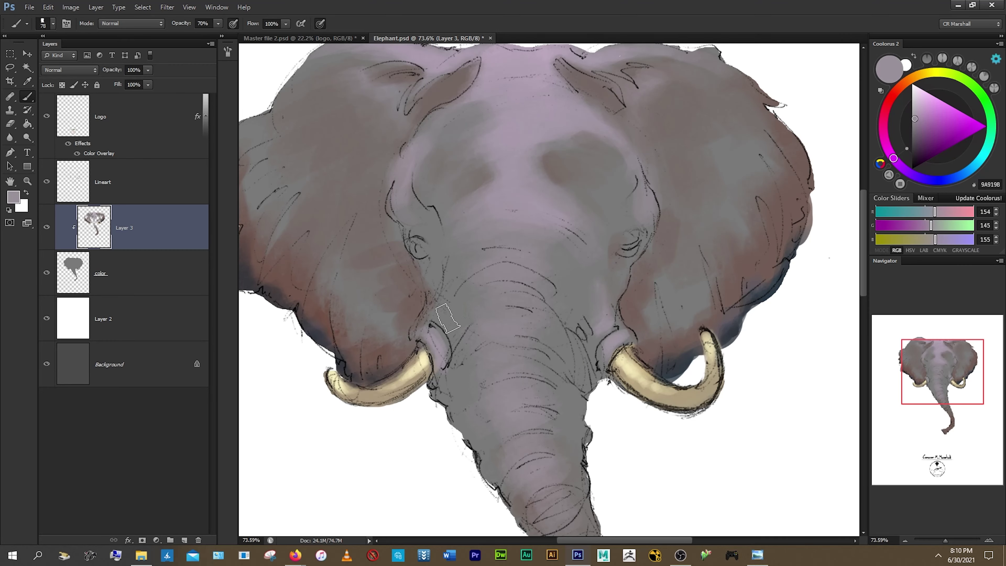
# - Paint light purple across the forehead with a larger brush
pyautogui.scroll(-3, 426, 292)
pyautogui.scroll(4, 425, 292)
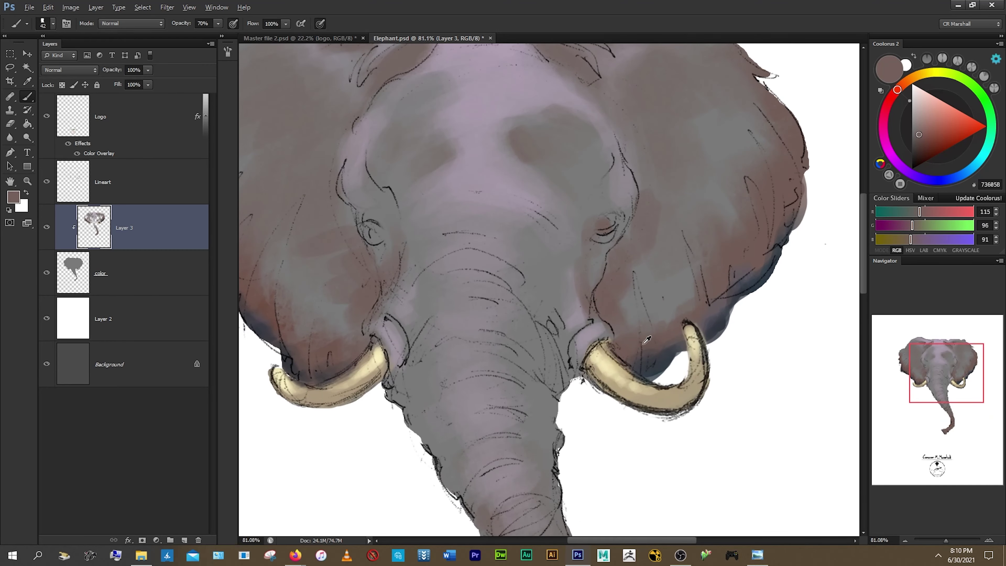
pyautogui.keyDown('alt'); pyautogui.click(366, 229); pyautogui.keyUp('alt')
pyautogui.scroll(-1, 601, 224)
pyautogui.keyDown('alt'); pyautogui.click(397, 244); pyautogui.keyUp('alt')
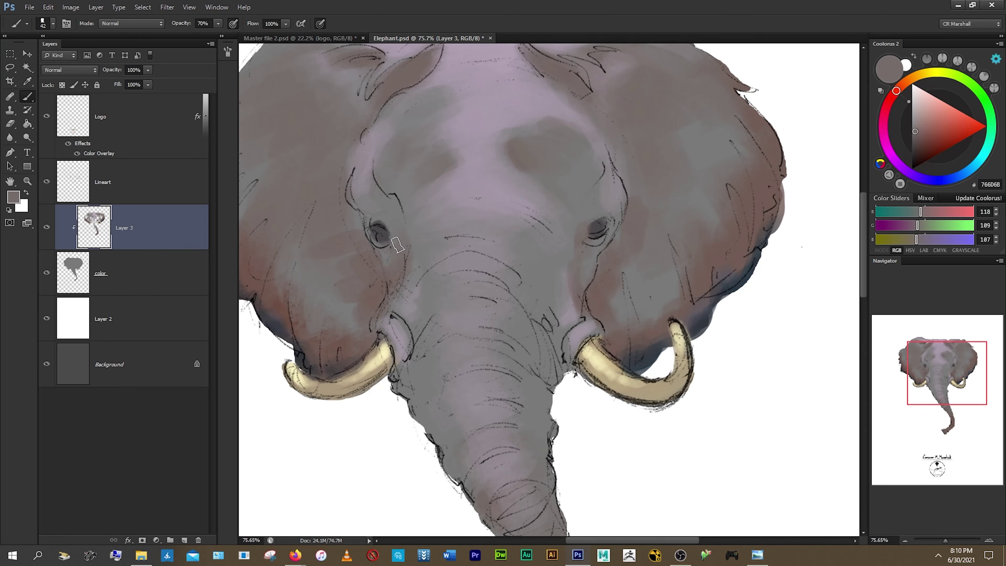
pyautogui.scroll(-1, 570, 202)
pyautogui.keyDown('alt'); pyautogui.click(521, 238); pyautogui.keyUp('alt')
pyautogui.press('h')
pyautogui.moveTo(610, 85); pyautogui.dragTo(358, 149)
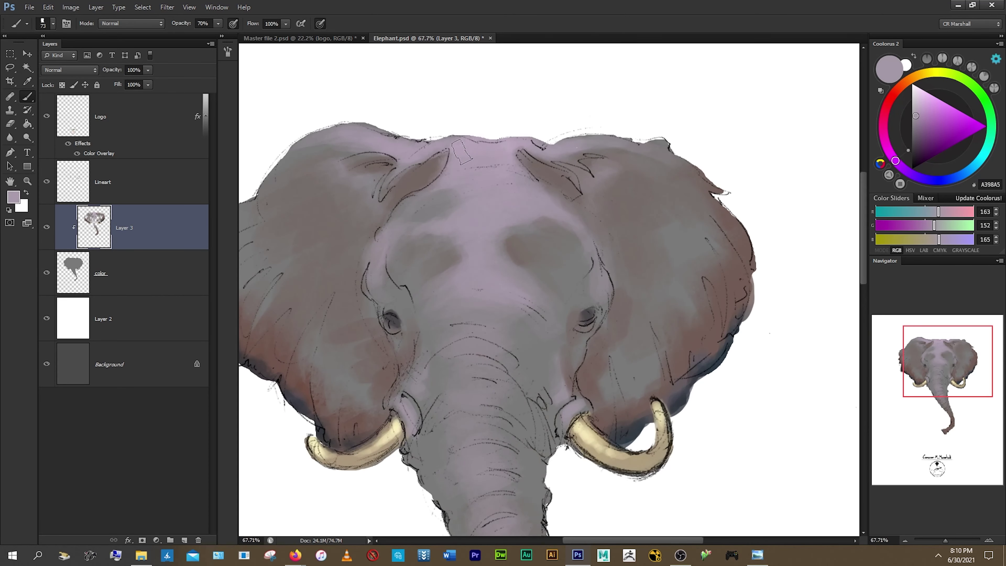
# - Sample a soft grey-purple and a dark grey for the trunk
pyautogui.keyDown('alt'); pyautogui.click(668, 158); pyautogui.keyUp('alt')
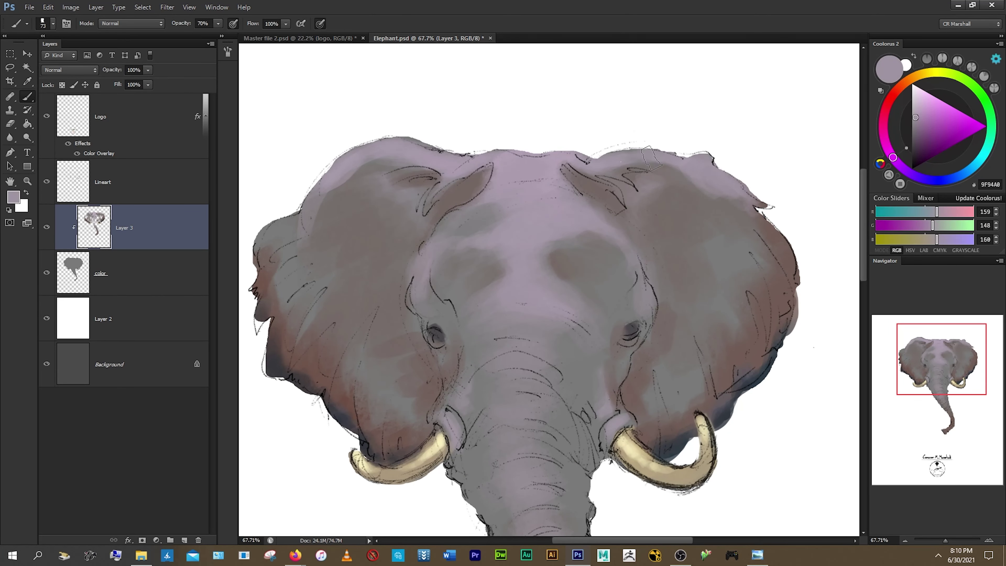
pyautogui.scroll(-5, 521, 150)
pyautogui.scroll(3, 551, 124)
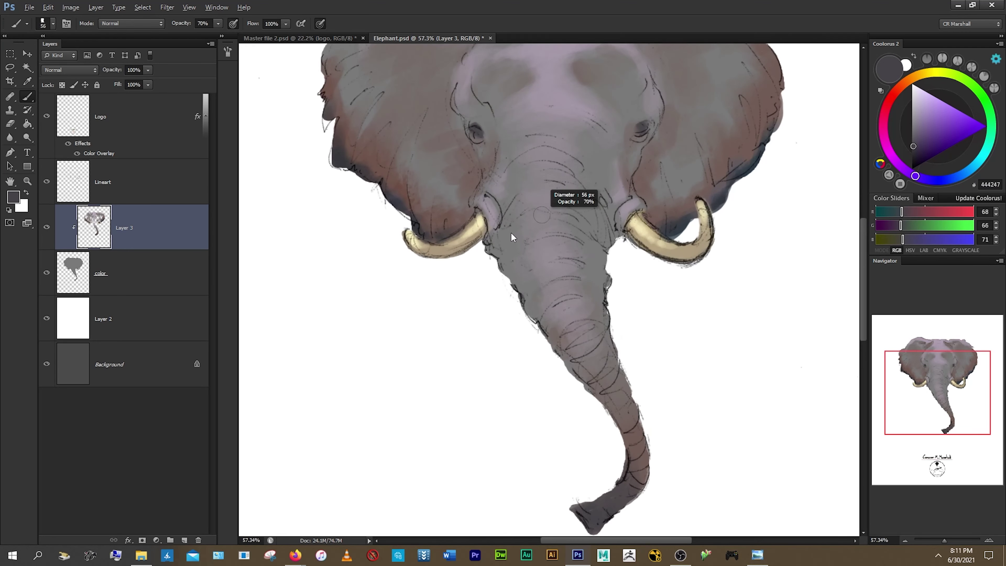
pyautogui.keyDown('alt'); pyautogui.click(557, 215); pyautogui.keyUp('alt')
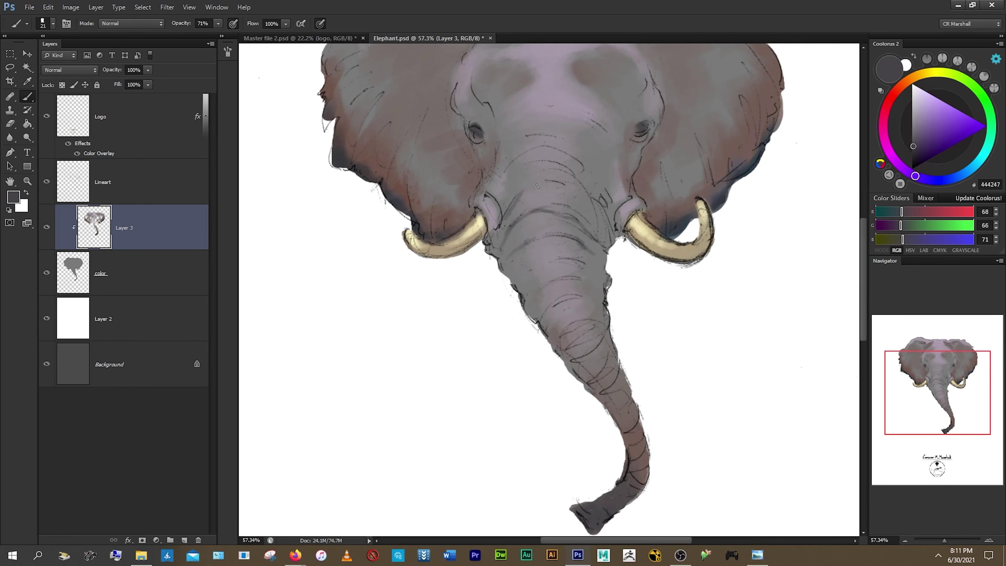
pyautogui.scroll(1, 591, 293)
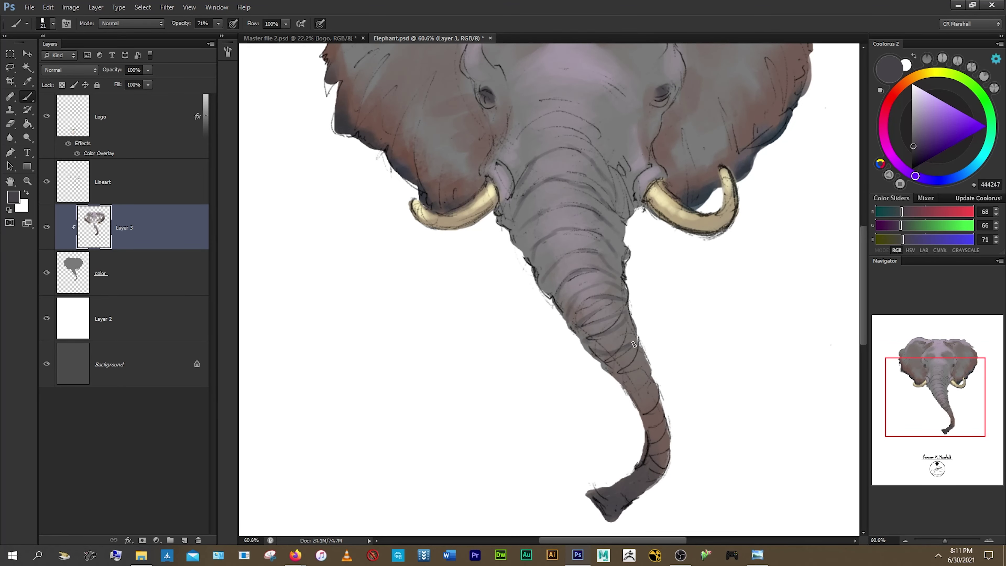
pyautogui.scroll(-3, 634, 344)
pyautogui.scroll(4, 501, 235)
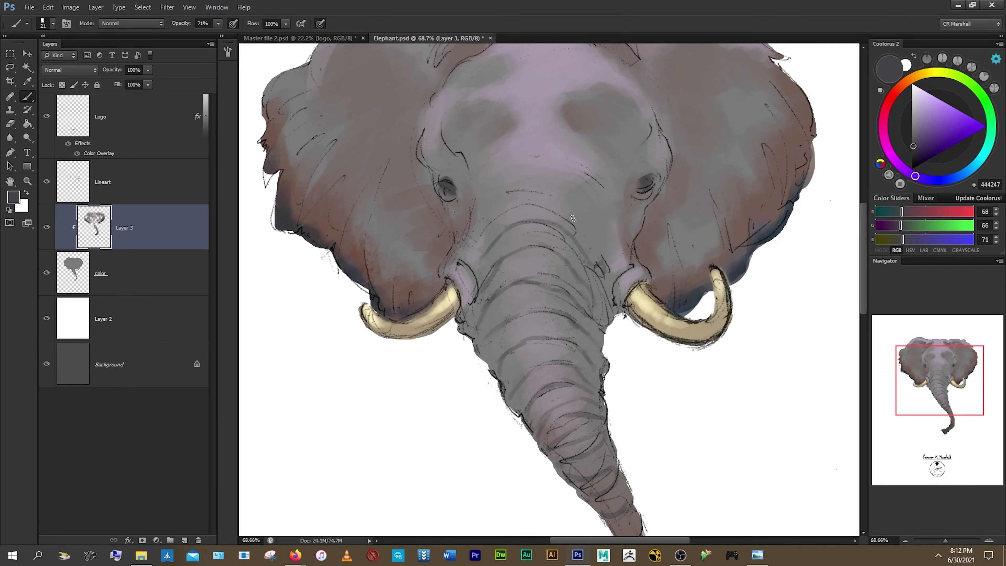
pyautogui.scroll(-1, 476, 246)
# - Sample a mid grey near the trunk and set brush opacity to 75%
pyautogui.keyDown('alt'); pyautogui.click(674, 225); pyautogui.keyUp('alt')
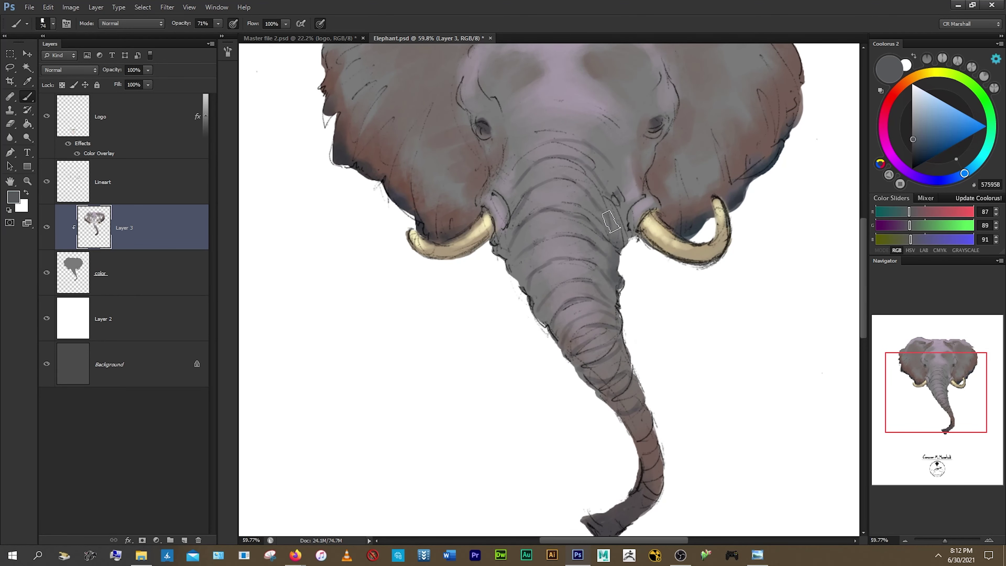
pyautogui.press('7')
pyautogui.press('5')
pyautogui.scroll(1, 622, 287)
pyautogui.scroll(-2, 622, 287)
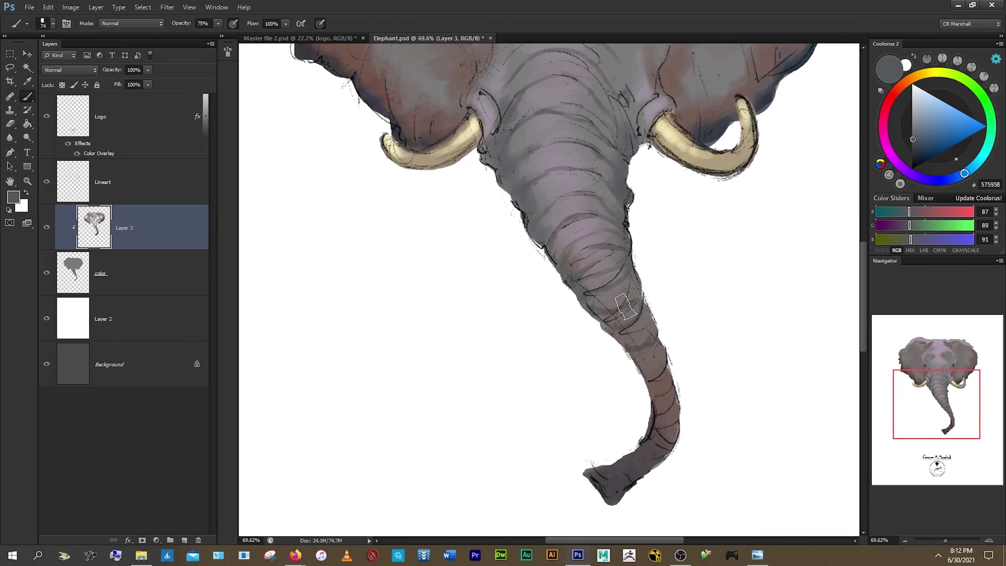
# - Erase parts of the Lineart layer
pyautogui.click(170, 178)
pyautogui.press('e')
pyautogui.scroll(1, 615, 270)
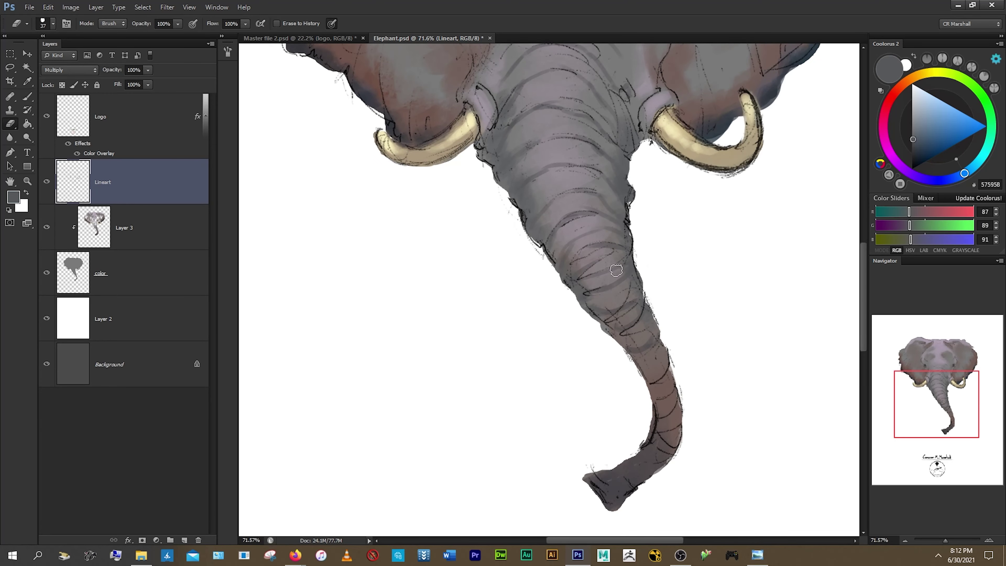
pyautogui.scroll(3, 465, 229)
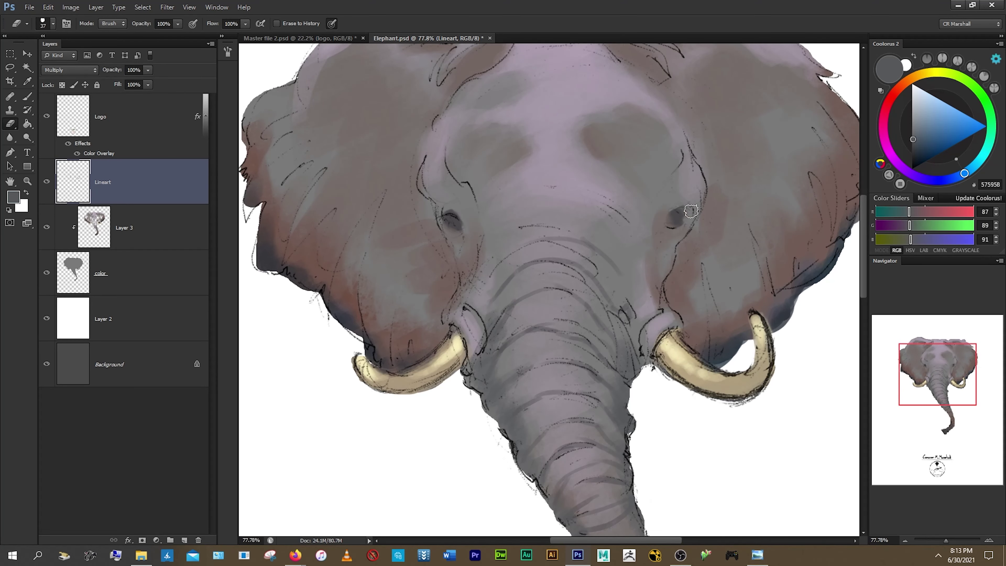
pyautogui.scroll(-5, 631, 329)
pyautogui.scroll(7, 653, 325)
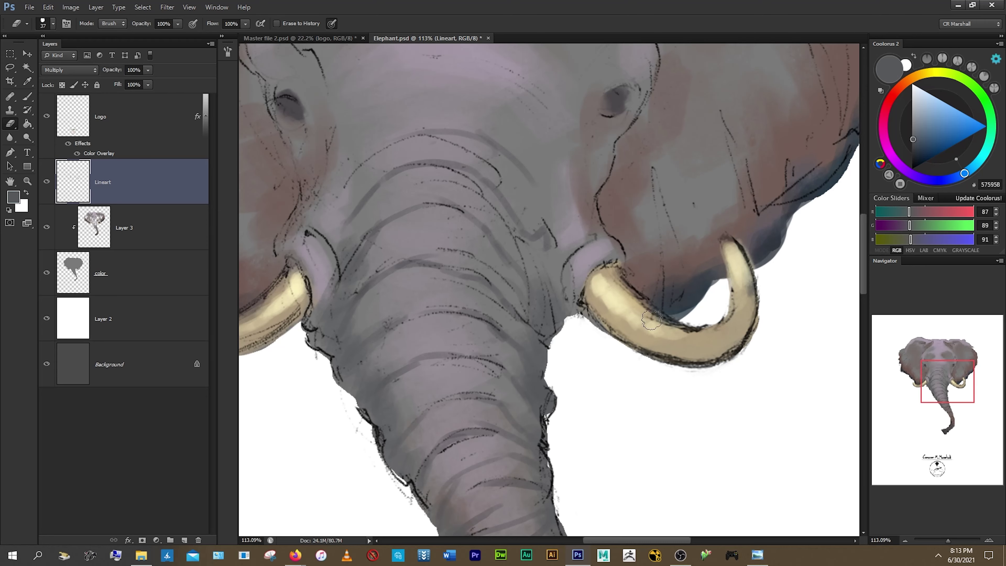
pyautogui.hscroll(-5, 651, 319)
pyautogui.scroll(-1, 463, 364)
# - Return to the brush on Layer 3 and sample a warm brown near the tusk
pyautogui.press('b')
pyautogui.hotkey('alt', '[')
pyautogui.keyDown('alt'); pyautogui.click(448, 325); pyautogui.keyUp('alt')
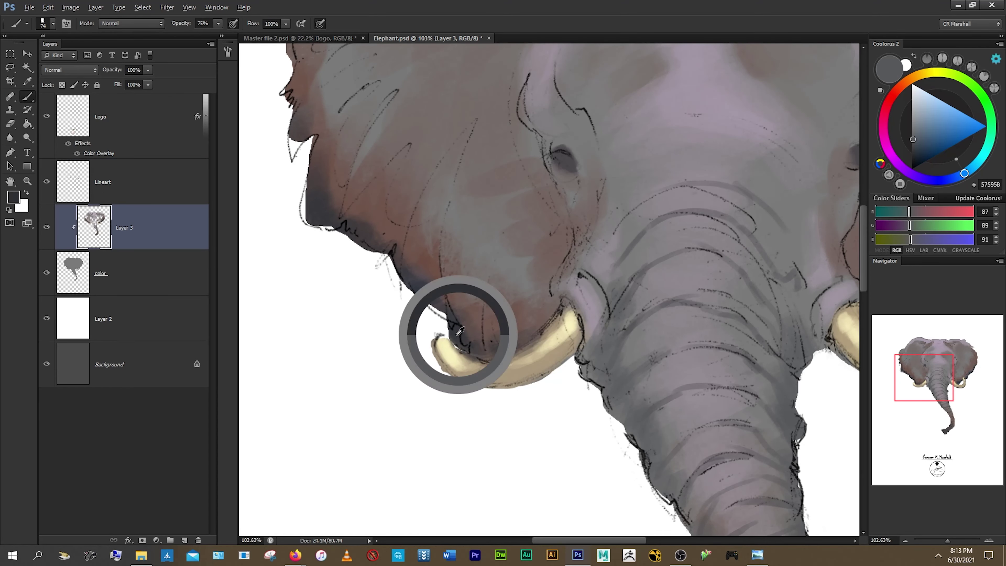
pyautogui.hscroll(5, 515, 317)
pyautogui.keyDown('alt'); pyautogui.click(522, 294); pyautogui.keyUp('alt')
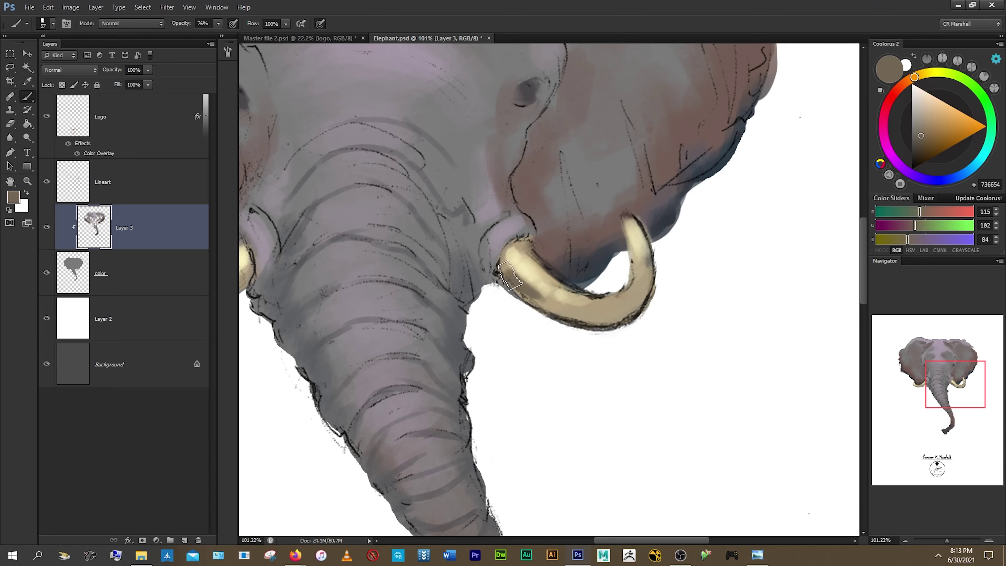
pyautogui.scroll(-4, 495, 285)
pyautogui.scroll(3, 482, 276)
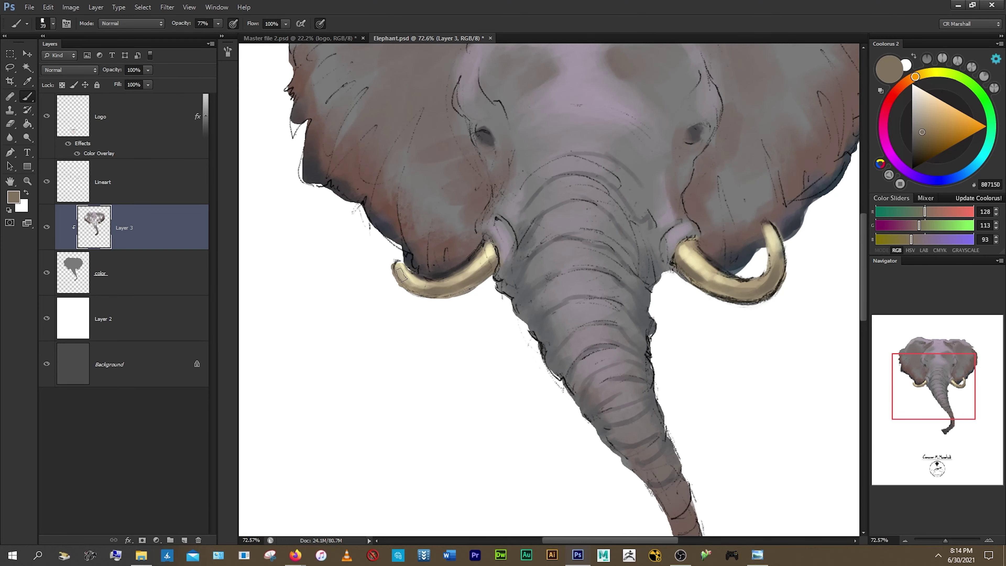
# - Sample the face grey and the light purple of the head
pyautogui.scroll(3, 481, 276)
pyautogui.scroll(-2, 629, 218)
pyautogui.keyDown('alt'); pyautogui.click(623, 269); pyautogui.keyUp('alt')
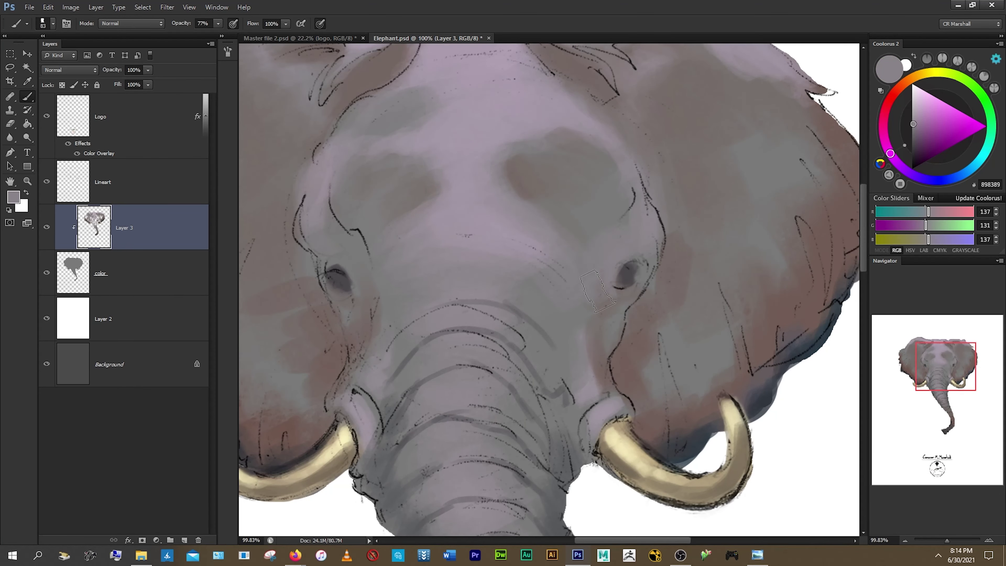
pyautogui.scroll(-1, 596, 291)
pyautogui.hscroll(-3, 514, 278)
pyautogui.scroll(1, 566, 194)
pyautogui.keyDown('alt'); pyautogui.click(597, 159); pyautogui.keyUp('alt')
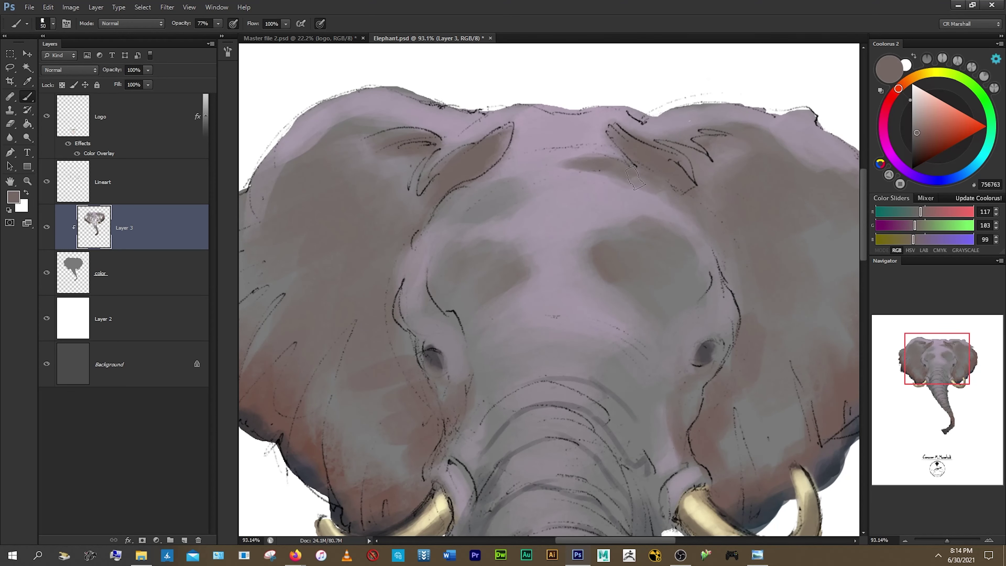
pyautogui.scroll(1, 598, 160)
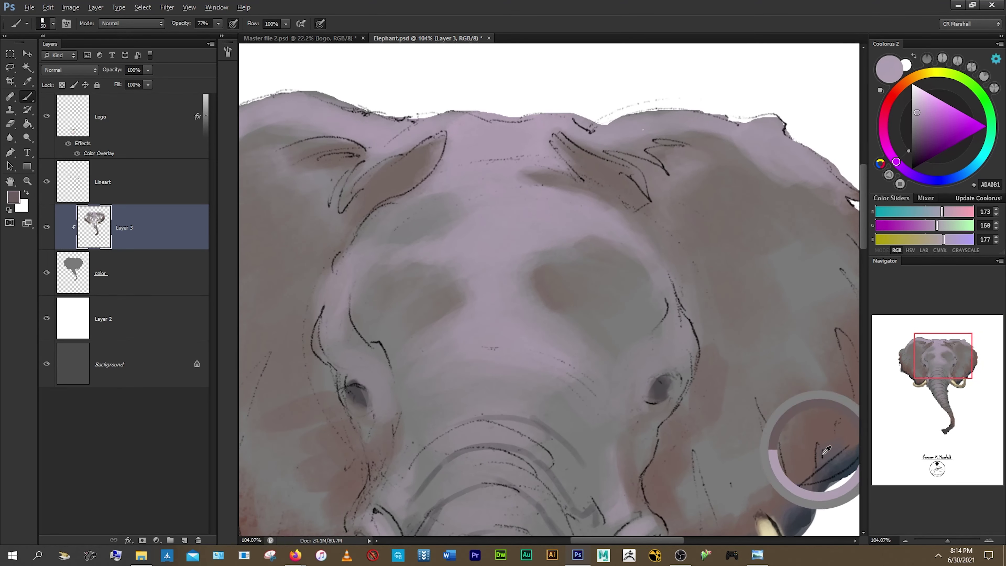
# - Pick up dark skin greys and the eye's dark tone to shade the eyes
pyautogui.keyDown('alt'); pyautogui.click(571, 138); pyautogui.keyUp('alt')
pyautogui.scroll(-2, 594, 198)
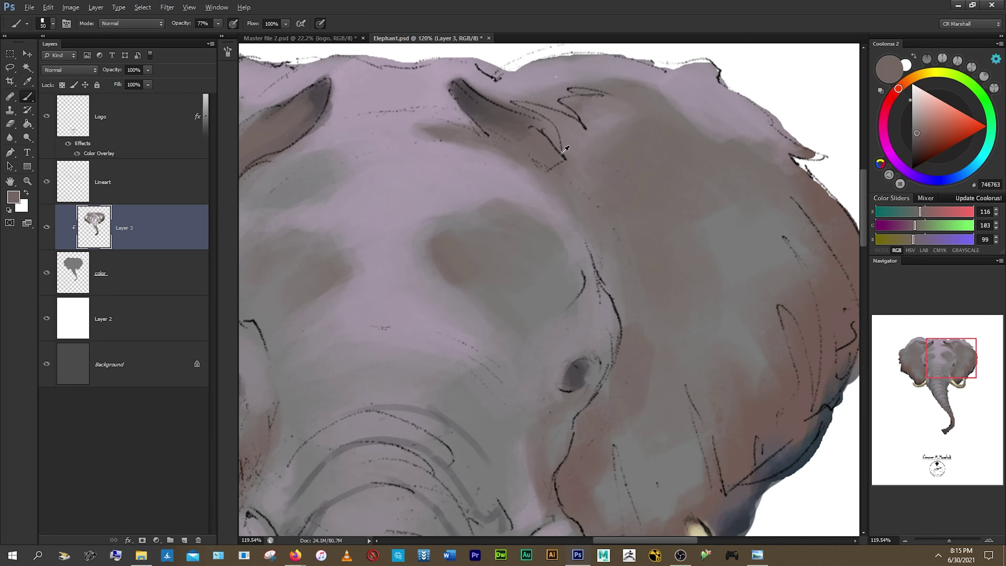
pyautogui.keyDown('alt'); pyautogui.click(594, 206); pyautogui.keyUp('alt')
pyautogui.scroll(-1, 605, 228)
pyautogui.keyDown('alt'); pyautogui.click(593, 222); pyautogui.keyUp('alt')
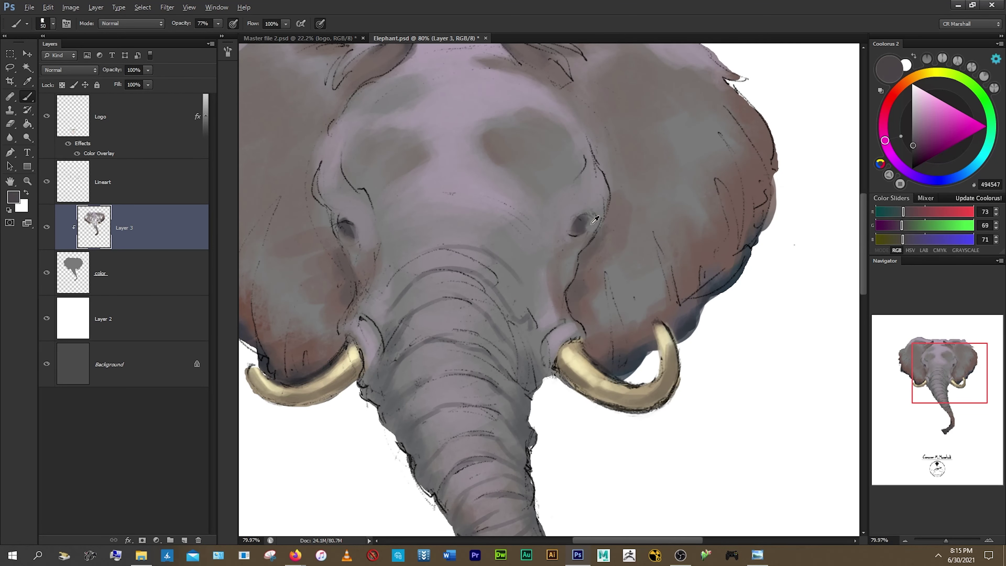
pyautogui.scroll(-2, 340, 338)
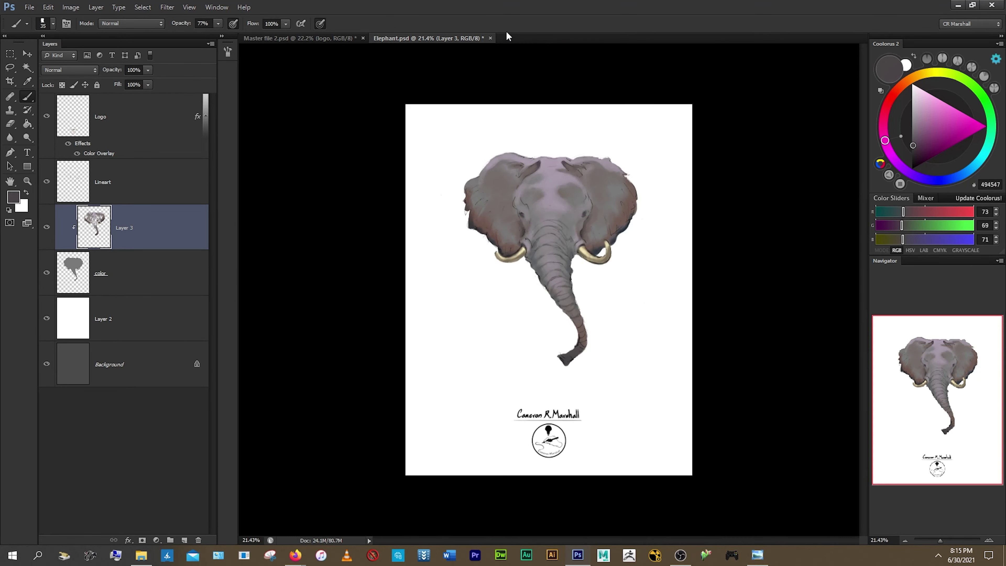
# - Paint a pink highlight along the top of the head using sampled mauve
pyautogui.keyDown('alt'); pyautogui.click(464, 200); pyautogui.keyUp('alt')
pyautogui.press('[')
pyautogui.press('[')
pyautogui.press('[')
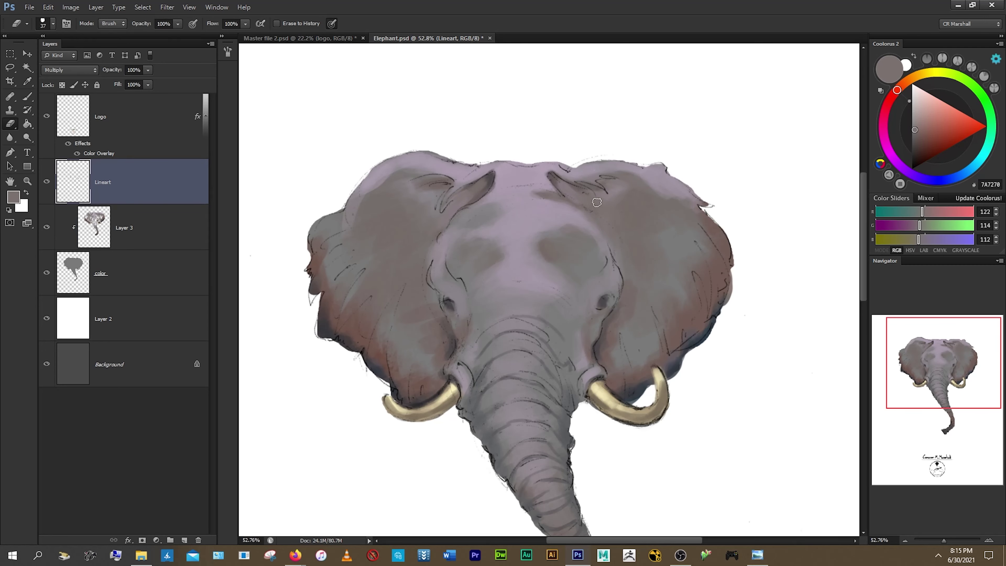
pyautogui.keyDown('alt'); pyautogui.click(334, 276); pyautogui.keyUp('alt')
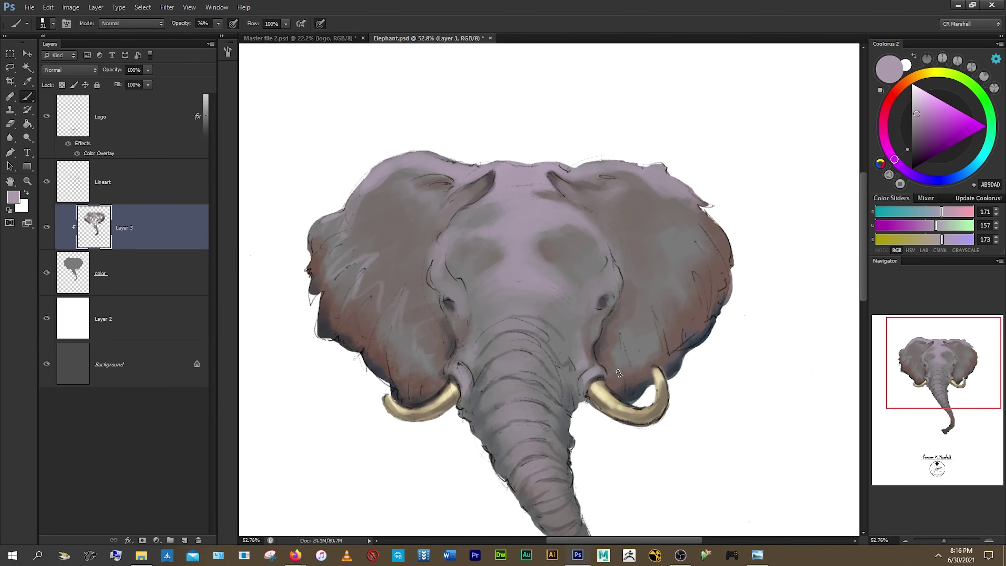
pyautogui.scroll(1, 503, 134)
pyautogui.scroll(1, 542, 170)
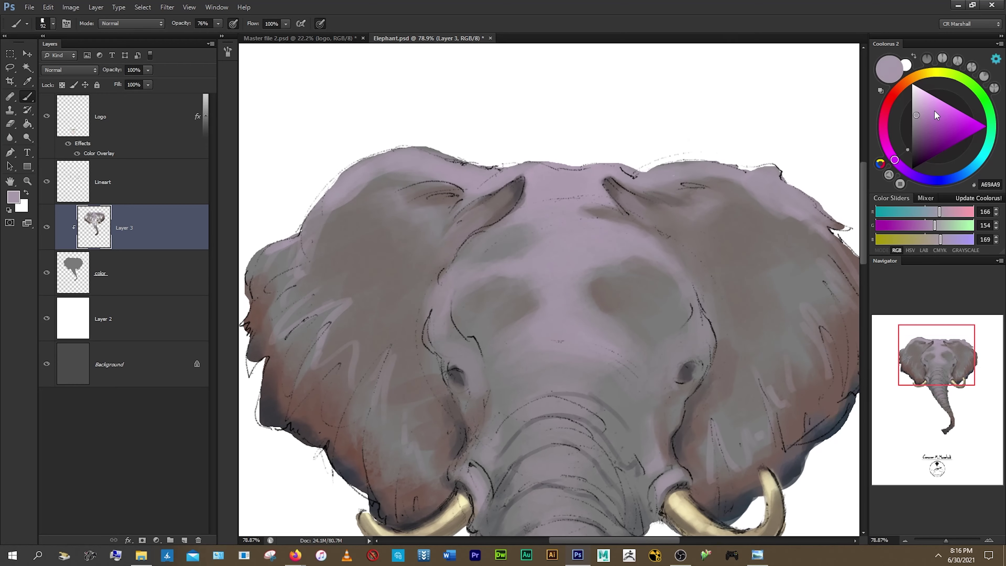
pyautogui.press(']')
pyautogui.moveTo(503, 168); pyautogui.dragTo(606, 174)
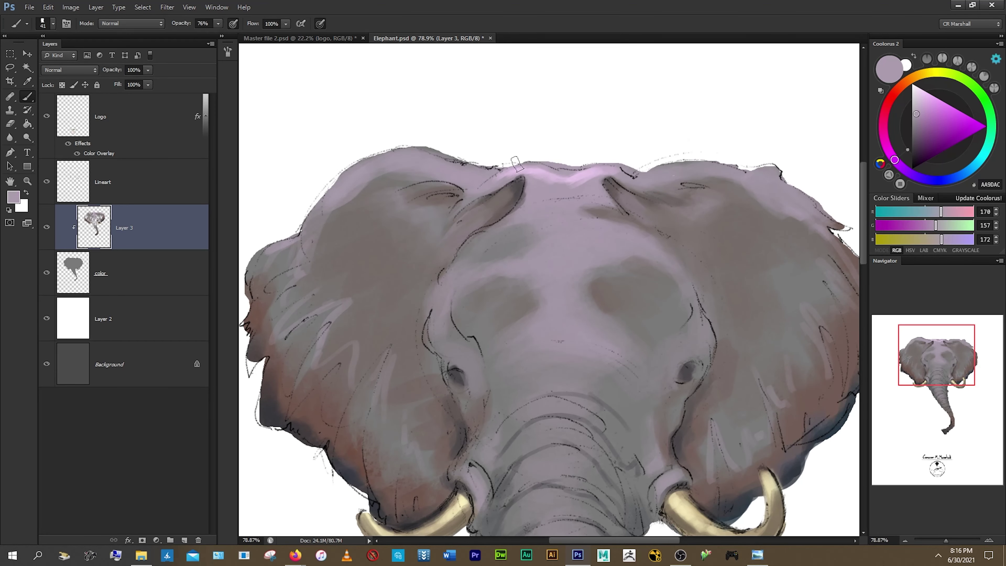
# - Choose a lighter pink for the head highlights
pyautogui.keyDown('alt'); pyautogui.click(554, 190); pyautogui.keyUp('alt')
pyautogui.click(131, 181)
pyautogui.click(130, 227)
pyautogui.keyDown('alt'); pyautogui.click(537, 172); pyautogui.keyUp('alt')
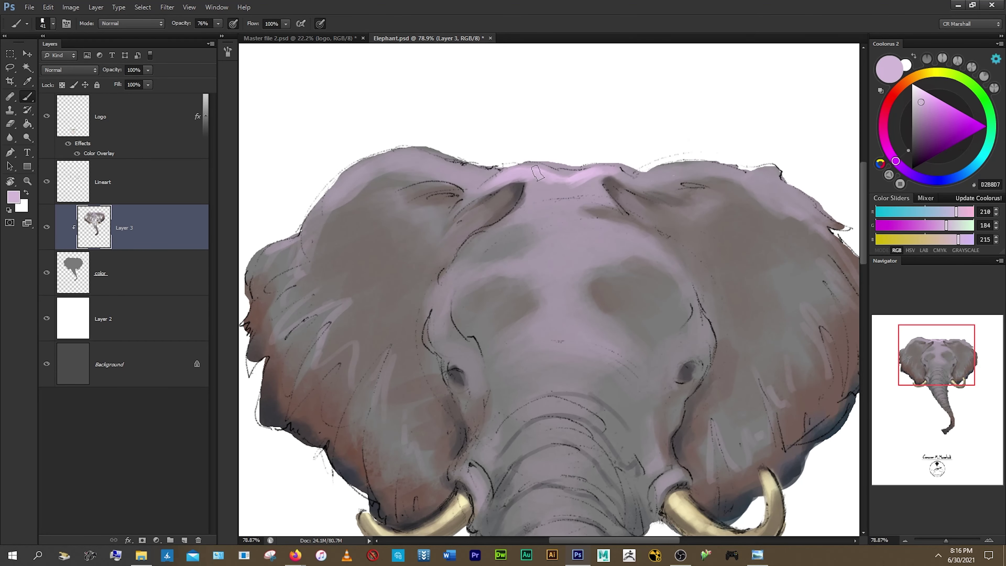
pyautogui.scroll(-1, 622, 152)
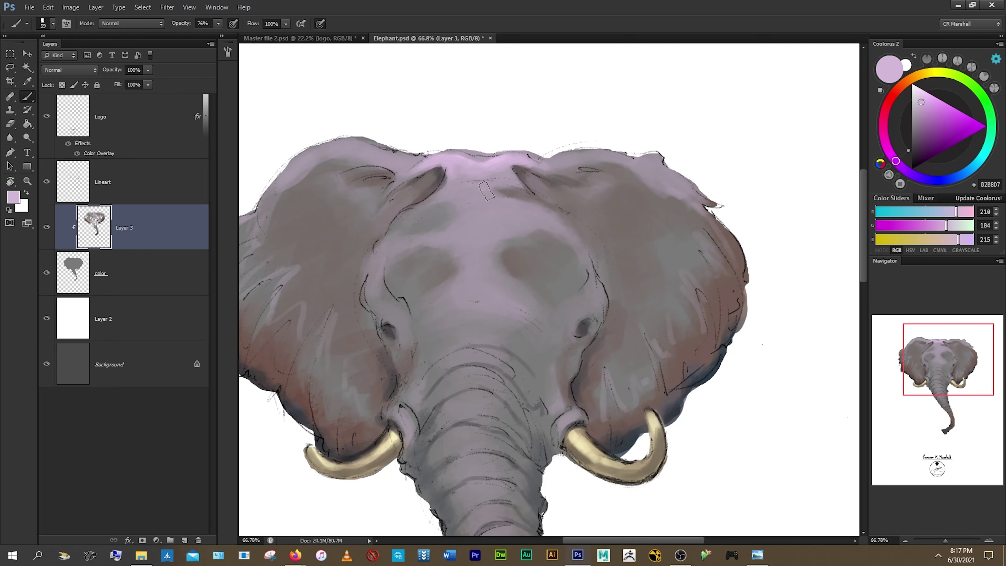
pyautogui.scroll(-3, 501, 208)
pyautogui.scroll(2, 475, 214)
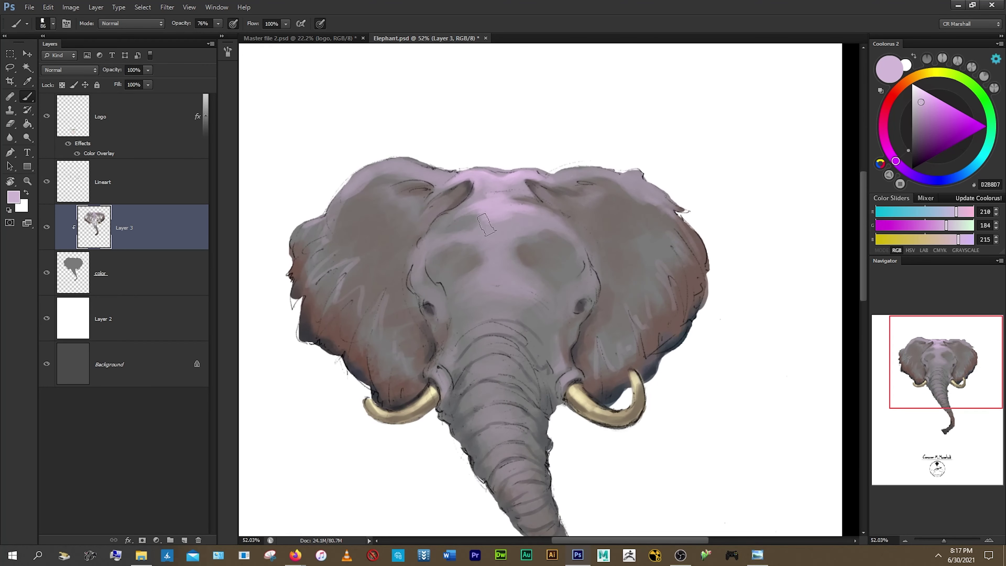
# - Paint a light pink highlight on the trunk
pyautogui.keyDown('alt'); pyautogui.click(458, 221); pyautogui.keyUp('alt')
pyautogui.scroll(1, 458, 222)
pyautogui.keyDown('alt'); pyautogui.click(608, 214); pyautogui.keyUp('alt')
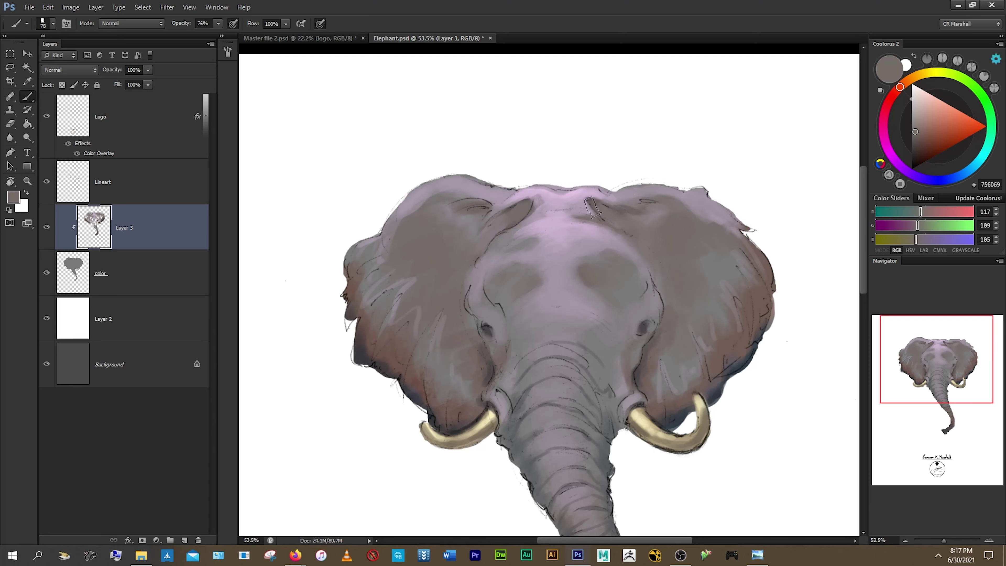
pyautogui.keyDown('alt'); pyautogui.click(621, 223); pyautogui.keyUp('alt')
pyautogui.scroll(1, 582, 238)
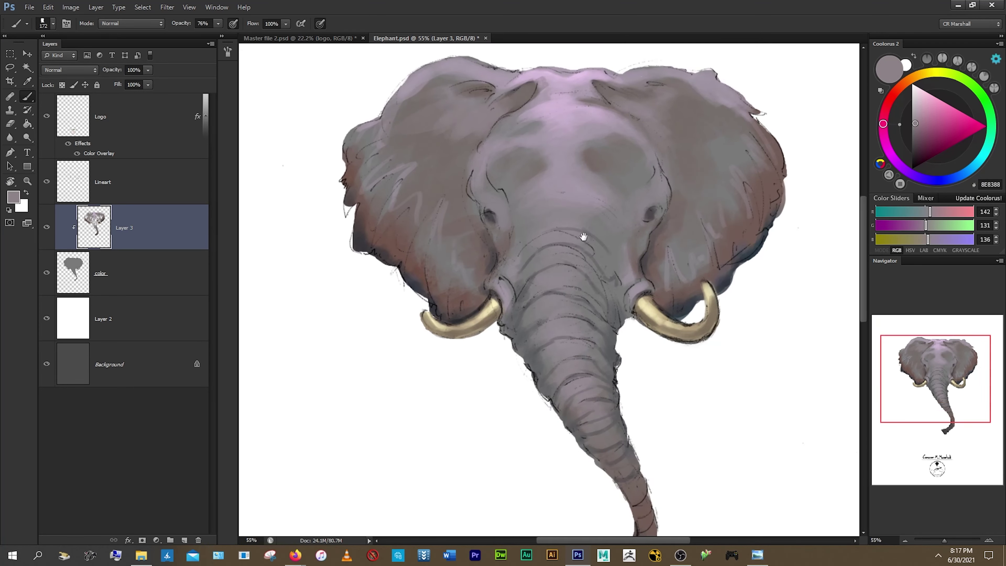
pyautogui.keyDown('alt'); pyautogui.click(610, 246); pyautogui.keyUp('alt')
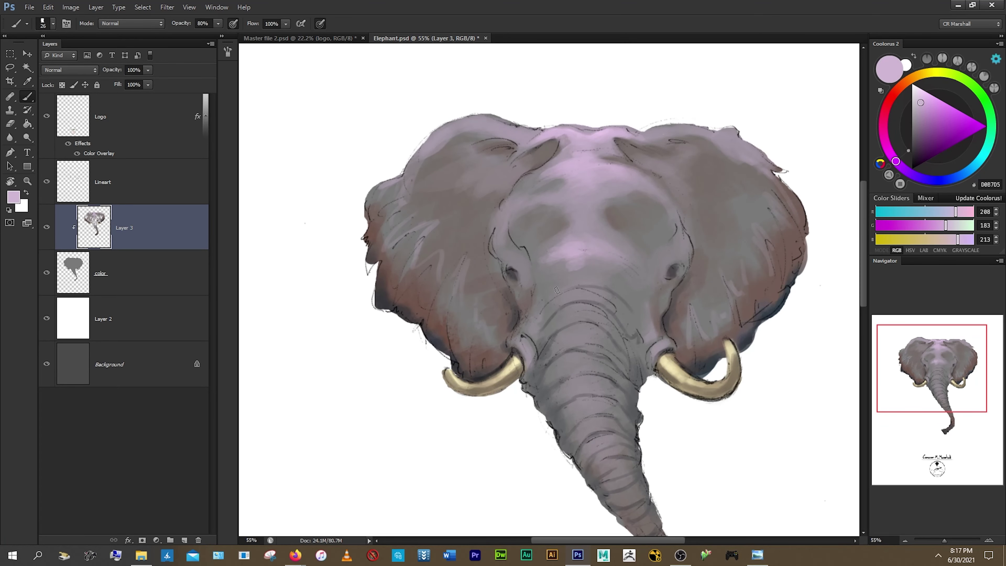
pyautogui.moveTo(582, 297); pyautogui.dragTo(558, 307)
# - Widen the brush for broad highlights and sample a pale mauve from the ear
pyautogui.scroll(-1, 557, 307)
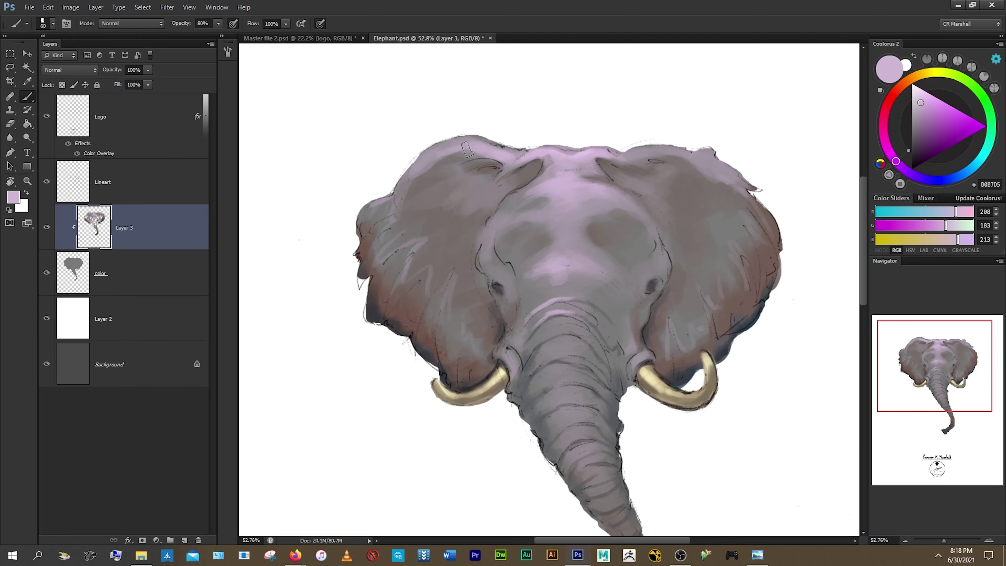
pyautogui.scroll(1, 467, 149)
pyautogui.moveTo(653, 254); pyautogui.dragTo(748, 222)
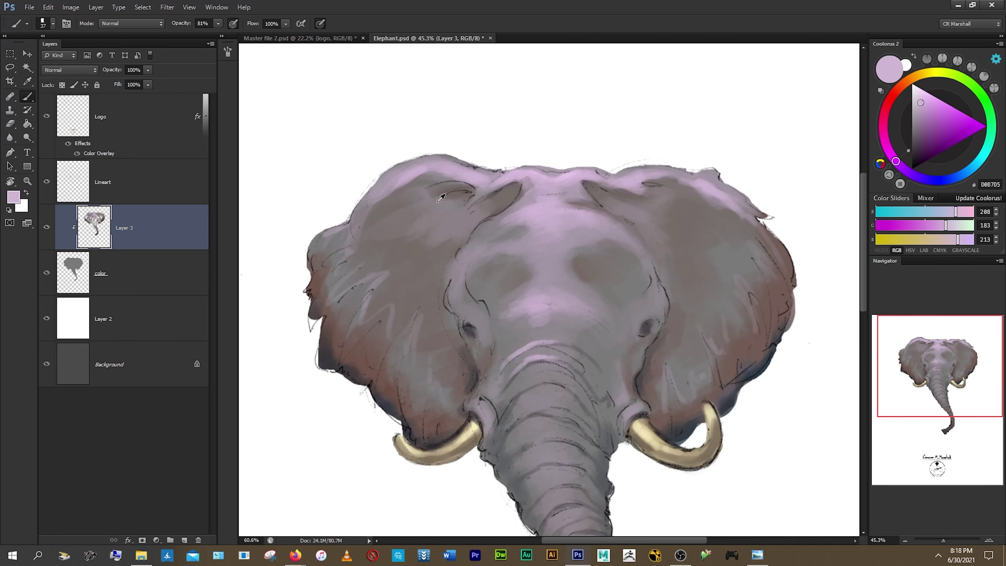
pyautogui.keyDown('alt'); pyautogui.click(418, 233); pyautogui.keyUp('alt')
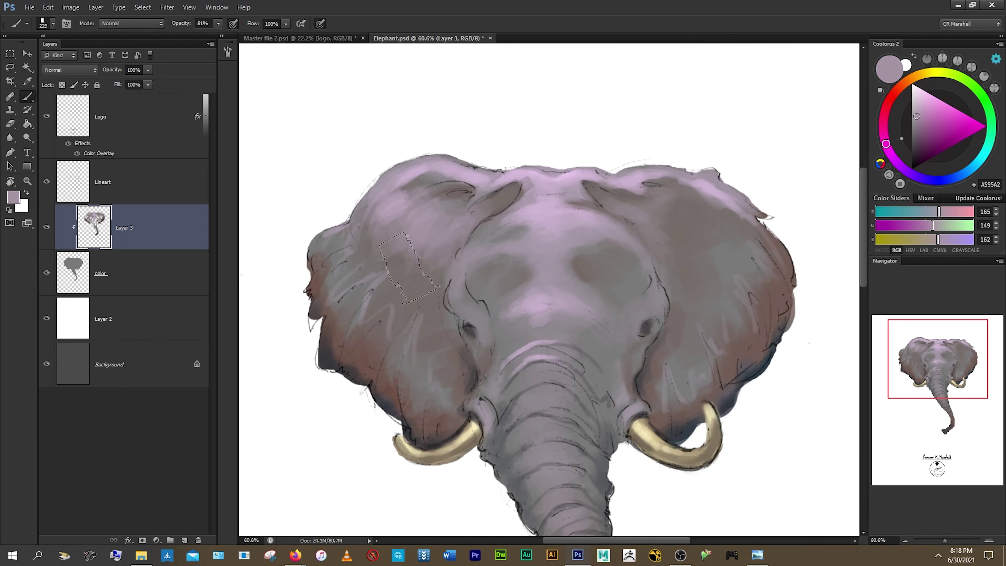
pyautogui.scroll(-2, 555, 278)
pyautogui.scroll(1, 682, 213)
# - Paint pale mauve highlights with smaller, more opaque strokes
pyautogui.keyDown('alt'); pyautogui.click(683, 213); pyautogui.keyUp('alt')
pyautogui.keyDown('alt'); pyautogui.click(682, 213); pyautogui.keyUp('alt')
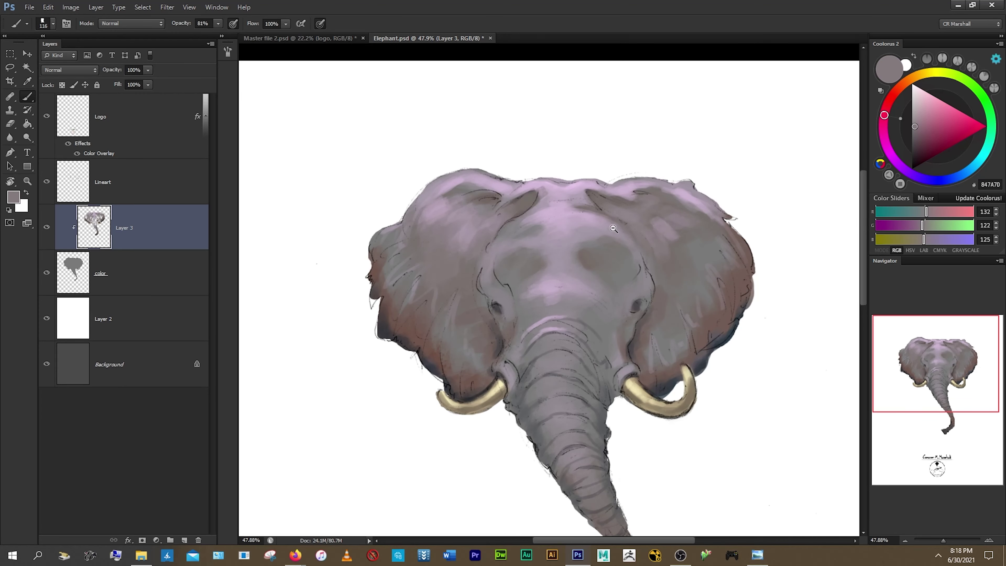
pyautogui.scroll(-1, 634, 245)
pyautogui.scroll(3, 567, 265)
pyautogui.moveTo(566, 264); pyautogui.dragTo(553, 238)
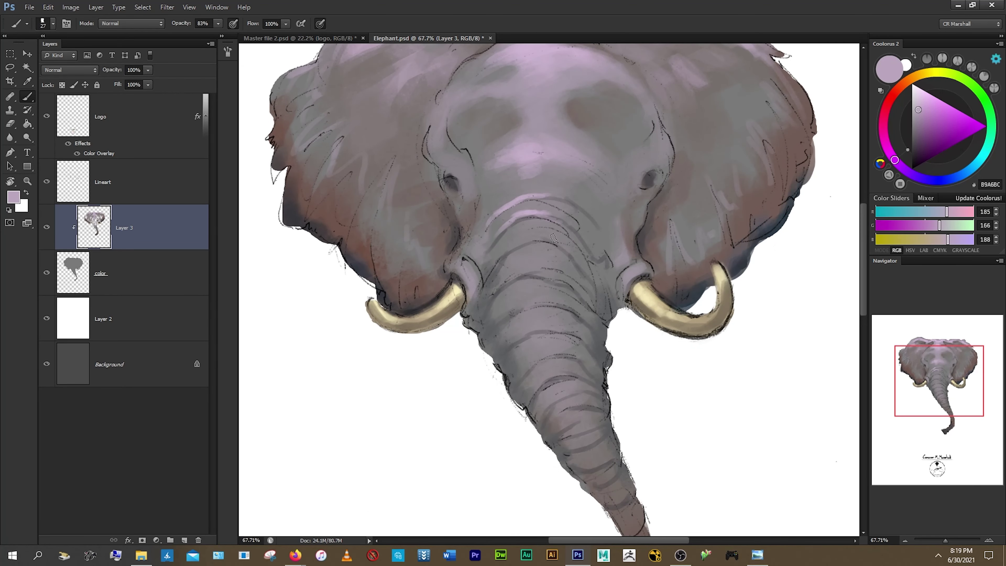
# - Sample the mauve between the eyes and a pale pink from the head
pyautogui.scroll(-2, 590, 325)
pyautogui.scroll(1, 626, 262)
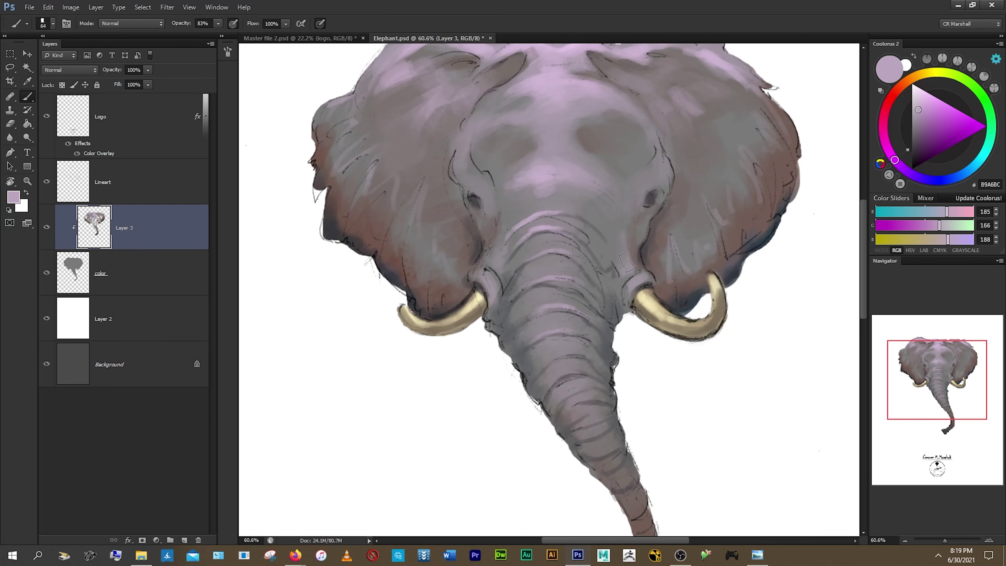
pyautogui.scroll(-1, 625, 204)
pyautogui.keyDown('alt'); pyautogui.scroll(3, 522, 279); pyautogui.keyUp('alt')
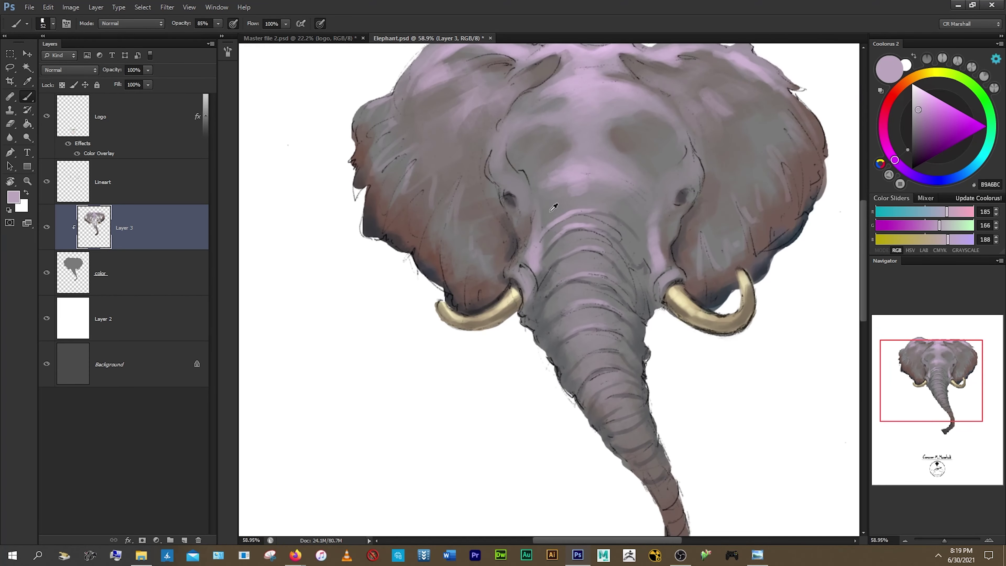
pyautogui.keyDown('alt'); pyautogui.click(464, 248); pyautogui.keyUp('alt')
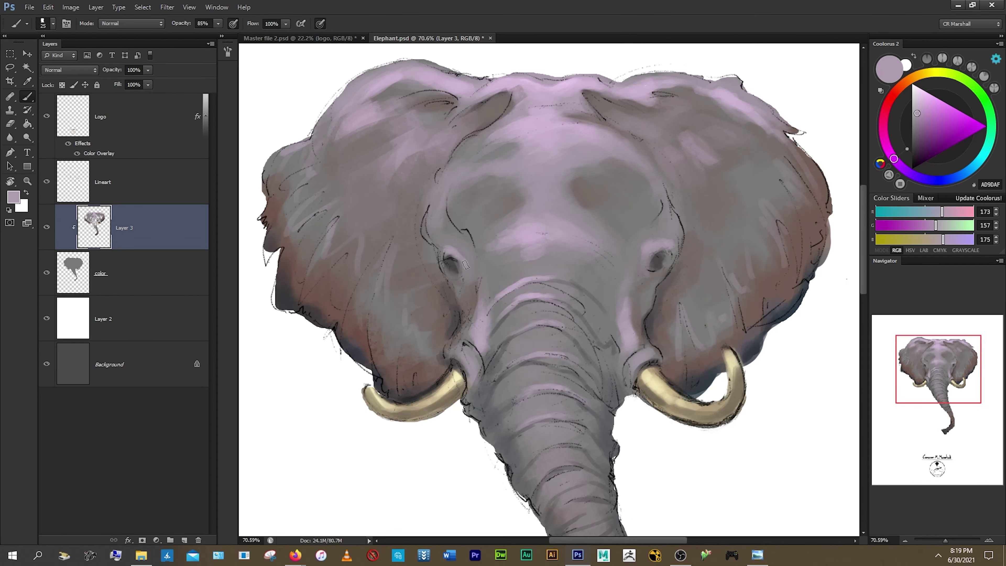
pyautogui.keyDown('alt'); pyautogui.scroll(-1, 576, 261); pyautogui.keyUp('alt')
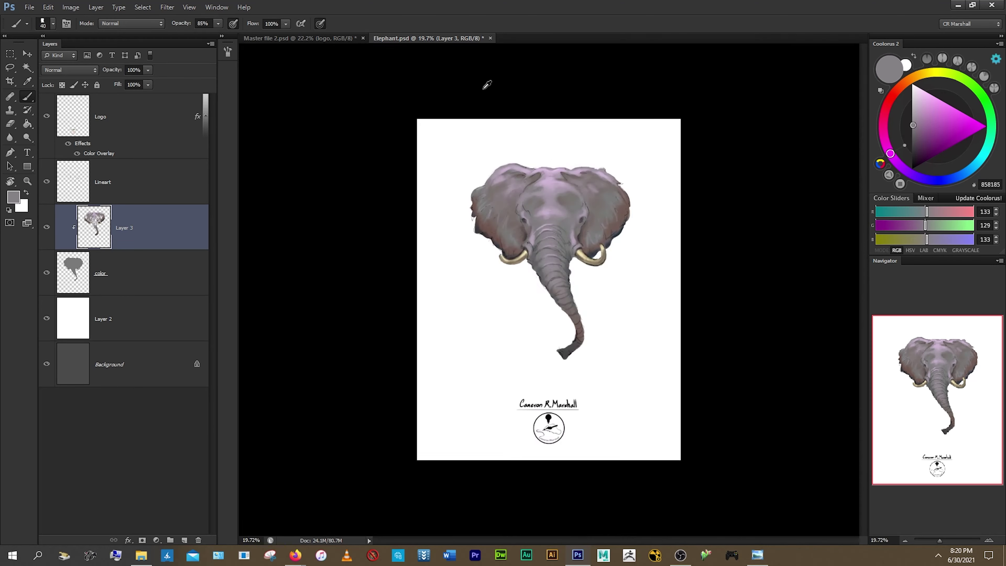
pyautogui.moveTo(375, 268); pyautogui.dragTo(484, 261)
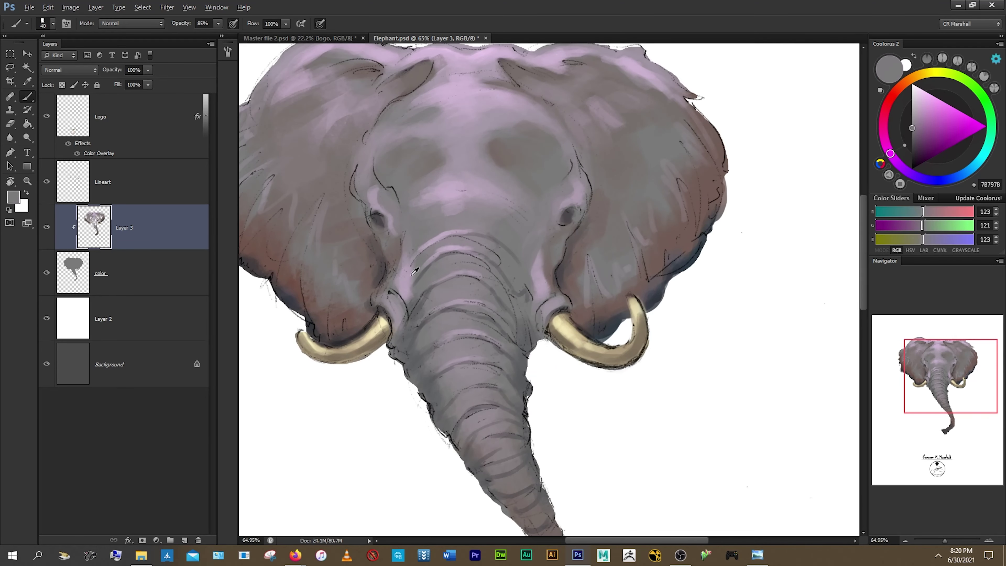
pyautogui.keyDown('alt'); pyautogui.click(484, 260); pyautogui.keyUp('alt')
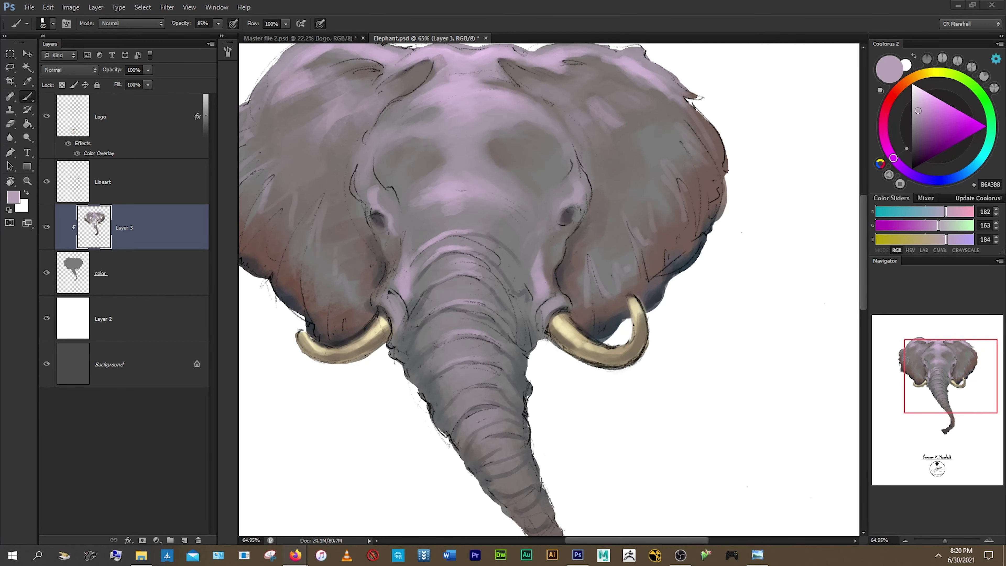
# - Zoom in on the right eye and sample the mauve beside it
pyautogui.moveTo(606, 209); pyautogui.dragTo(683, 92)
pyautogui.keyDown('alt'); pyautogui.click(684, 92); pyautogui.keyUp('alt')
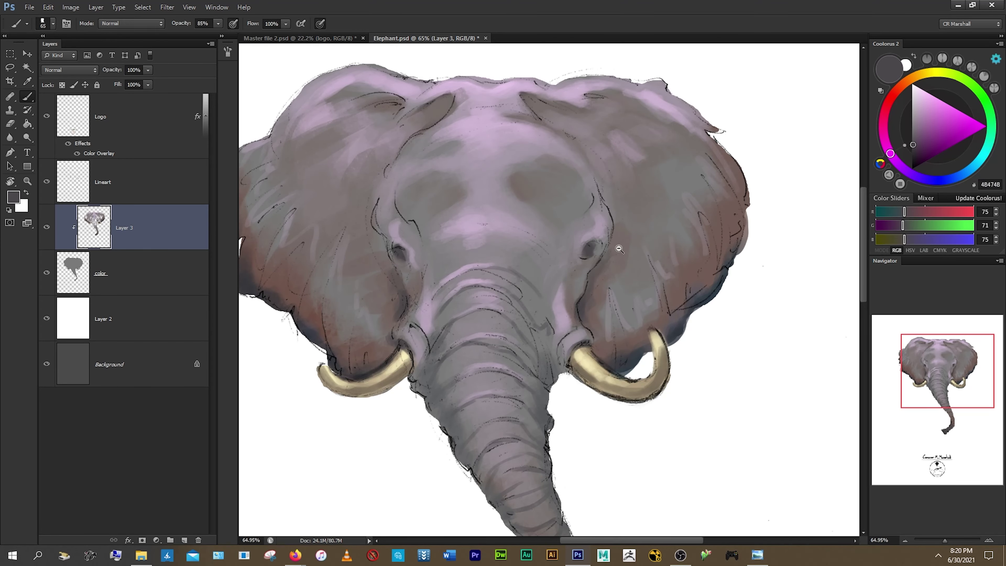
pyautogui.keyDown('alt'); pyautogui.scroll(3, 618, 249); pyautogui.keyUp('alt')
pyautogui.moveTo(574, 252)
pyautogui.mouseDown()
pyautogui.moveTo(613, 266)
pyautogui.moveTo(688, 240)
pyautogui.moveTo(640, 220)
pyautogui.mouseUp()
pyautogui.keyDown('alt'); pyautogui.click(613, 266); pyautogui.keyUp('alt')
# - Paint dark grey shading on the trunk with narrower, more opaque strokes
pyautogui.keyDown('alt'); pyautogui.click(688, 240); pyautogui.keyUp('alt')
pyautogui.keyDown('alt'); pyautogui.click(639, 220); pyautogui.keyUp('alt')
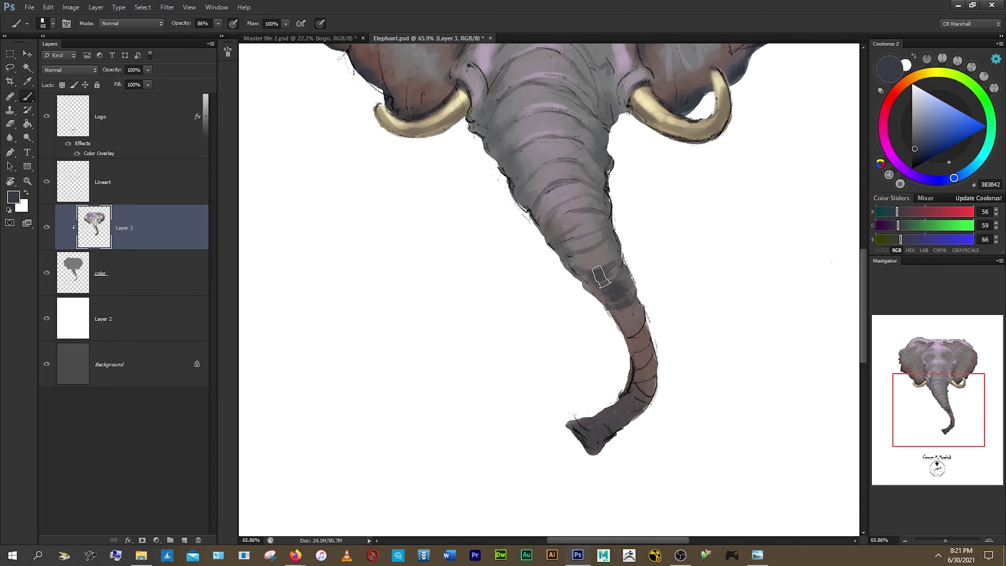
pyautogui.moveTo(641, 351); pyautogui.dragTo(514, 339)
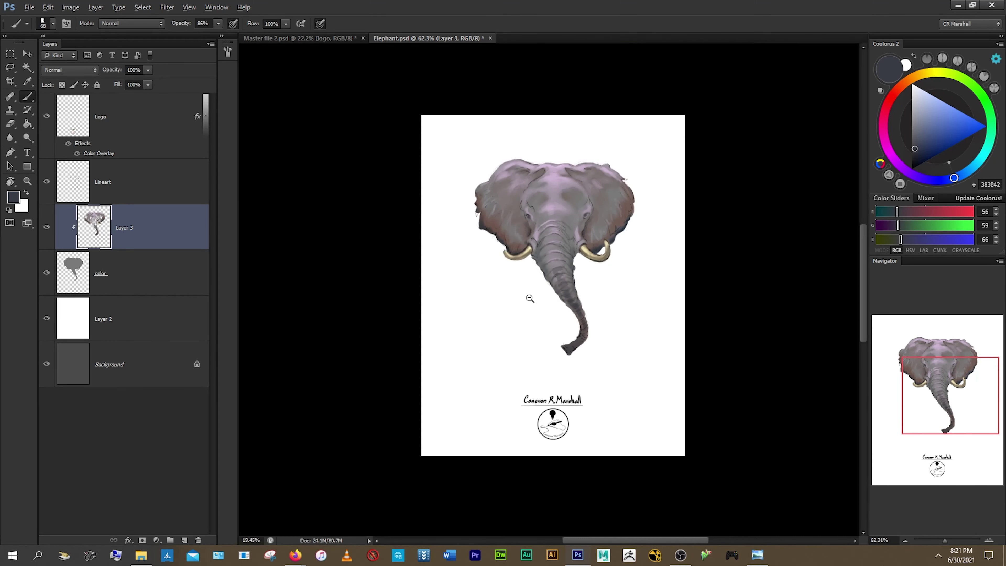
pyautogui.moveTo(494, 285); pyautogui.dragTo(593, 339)
pyautogui.keyDown('alt'); pyautogui.click(593, 339); pyautogui.keyUp('alt')
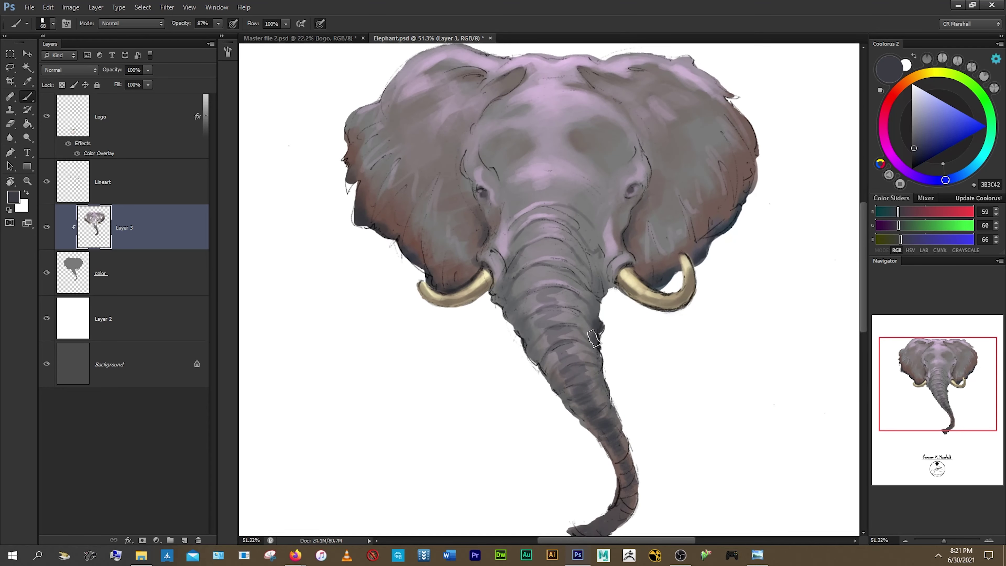
pyautogui.moveTo(520, 314); pyautogui.dragTo(455, 261)
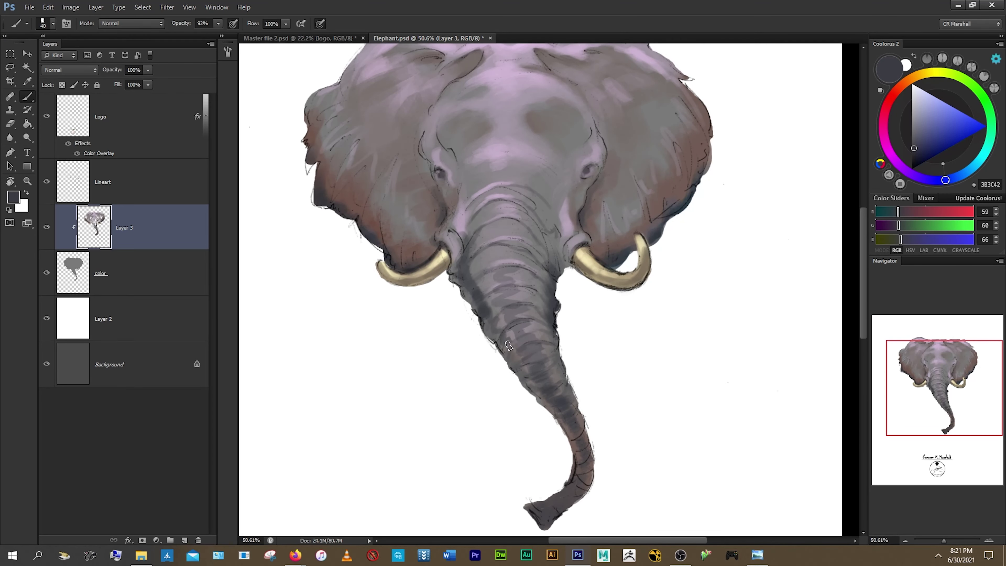
# - Paint mid-grey shading across the head
pyautogui.moveTo(548, 348); pyautogui.dragTo(644, 209)
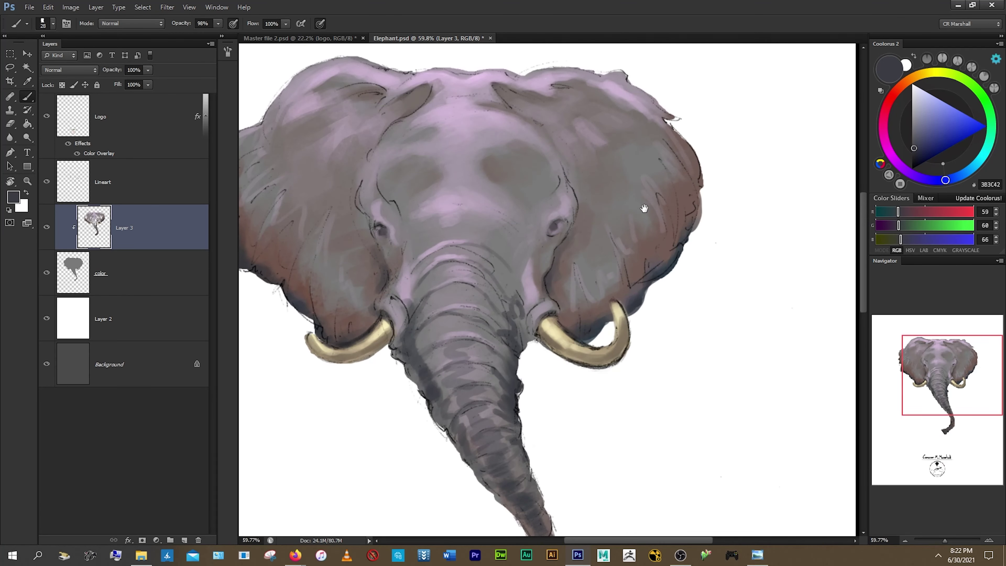
pyautogui.keyDown('alt'); pyautogui.click(618, 239); pyautogui.keyUp('alt')
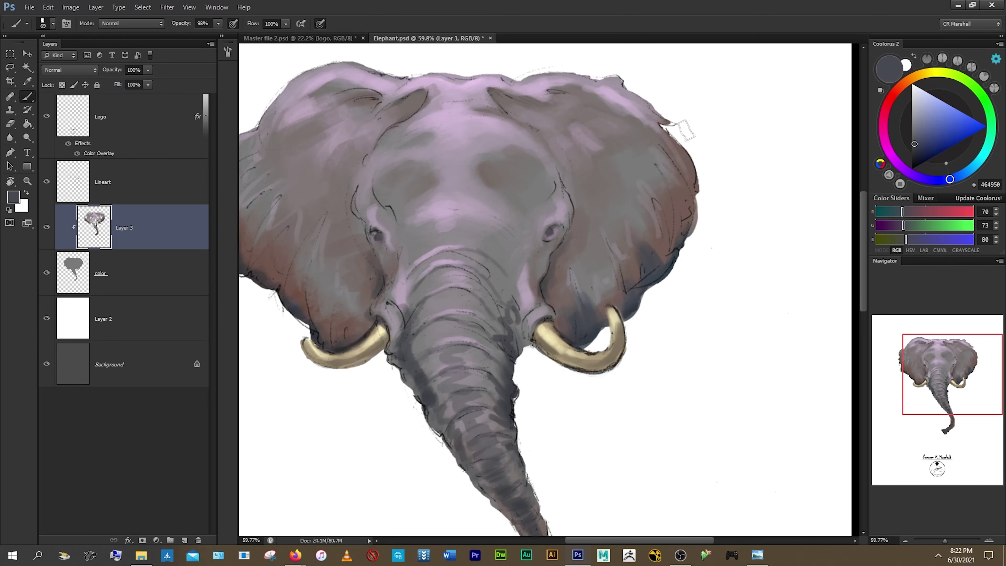
pyautogui.moveTo(676, 191); pyautogui.dragTo(503, 275)
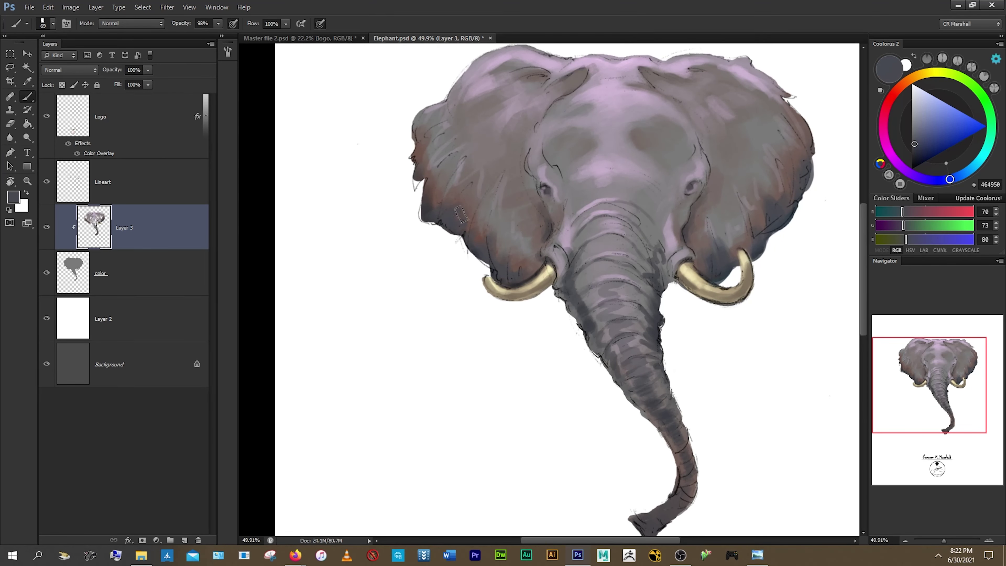
pyautogui.keyDown('alt'); pyautogui.click(758, 265); pyautogui.keyUp('alt')
pyautogui.moveTo(693, 223)
pyautogui.mouseDown()
pyautogui.moveTo(612, 223)
pyautogui.moveTo(565, 190)
pyautogui.mouseUp()
# - Paint dark shading around the eyes and across the head, then switch to the eraser
pyautogui.moveTo(467, 202); pyautogui.dragTo(514, 277)
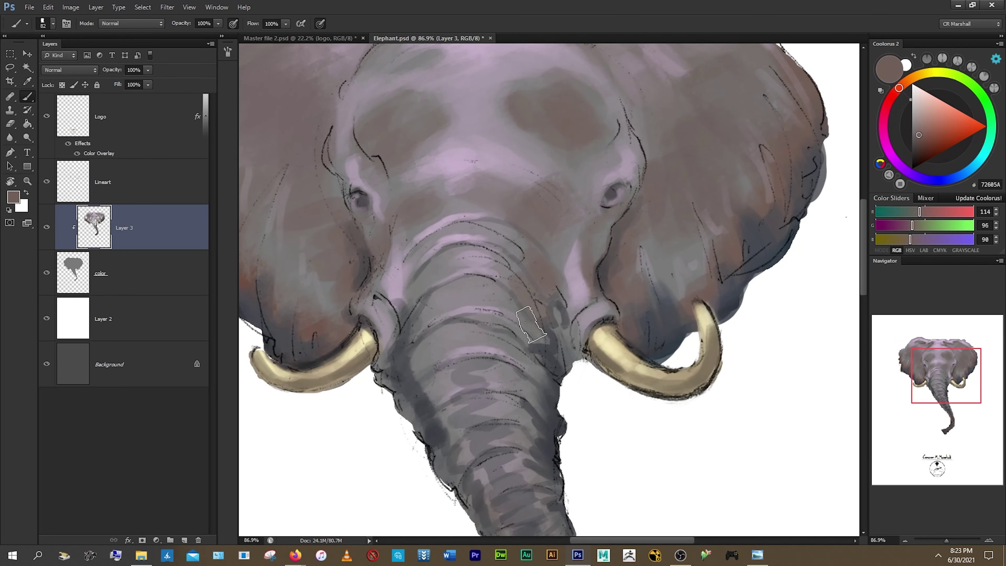
pyautogui.moveTo(515, 341); pyautogui.dragTo(503, 313)
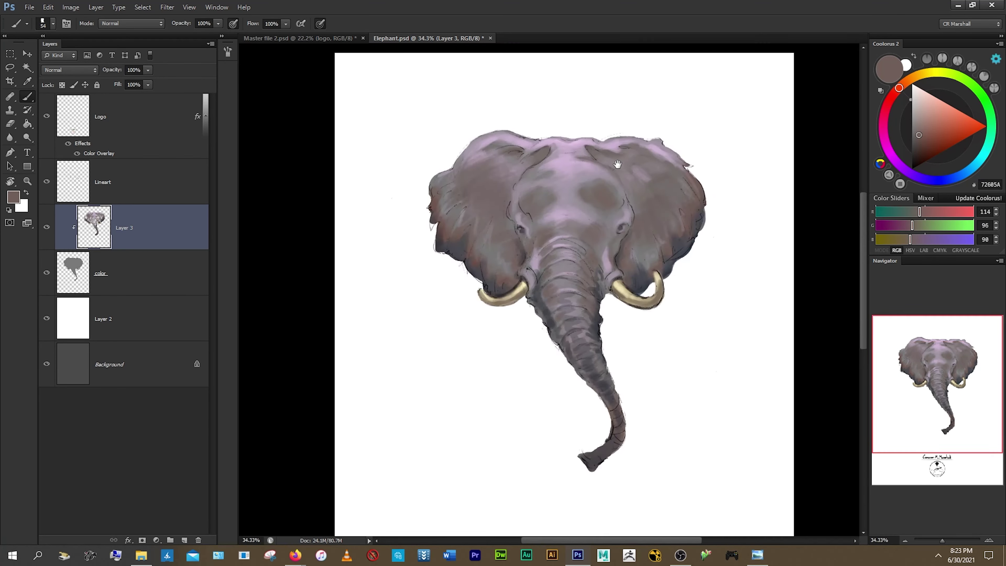
pyautogui.moveTo(483, 234); pyautogui.dragTo(538, 170)
pyautogui.keyDown('alt'); pyautogui.click(307, 287); pyautogui.keyUp('alt')
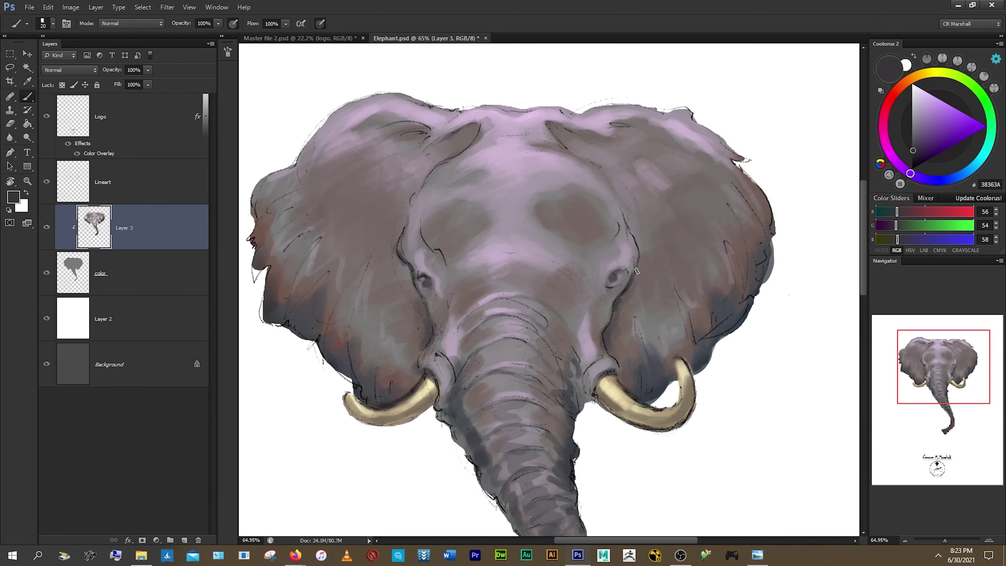
pyautogui.moveTo(493, 252); pyautogui.dragTo(565, 228)
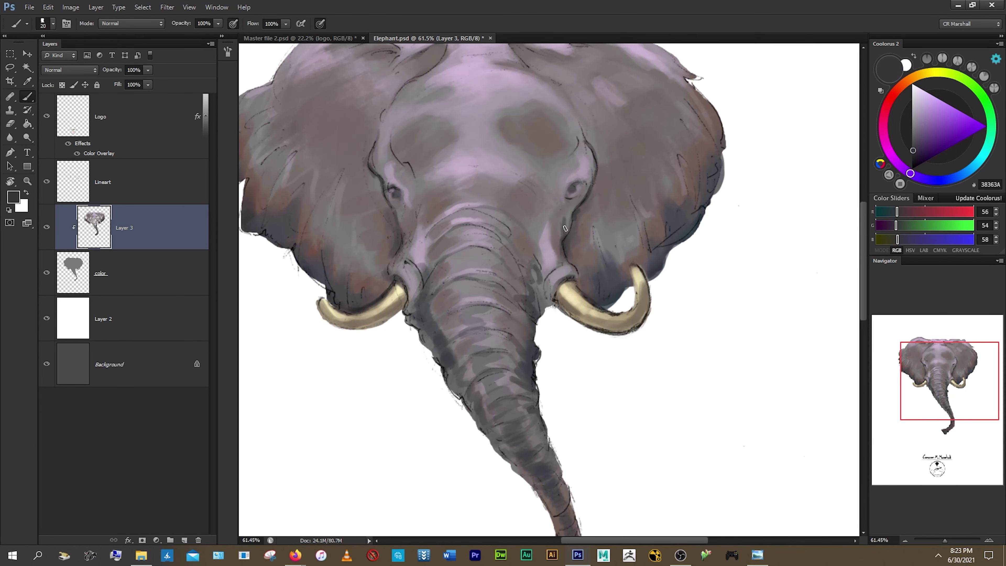
pyautogui.moveTo(562, 266); pyautogui.dragTo(647, 180)
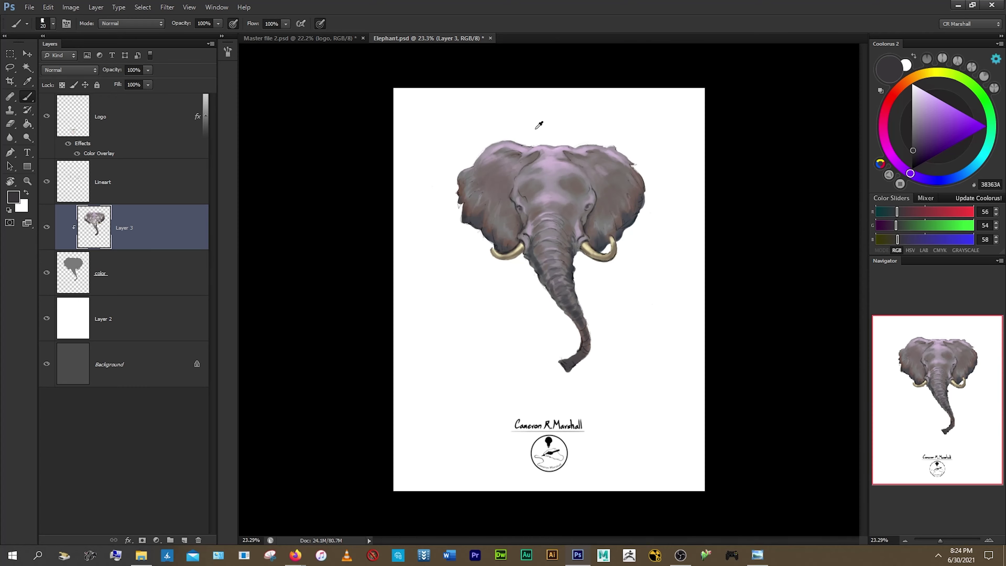
pyautogui.press('e')
pyautogui.hotkey('alt', ']')
# - Erase stray line art near the left eye and shade both eye areas with dark grey
pyautogui.moveTo(382, 186); pyautogui.dragTo(467, 194)
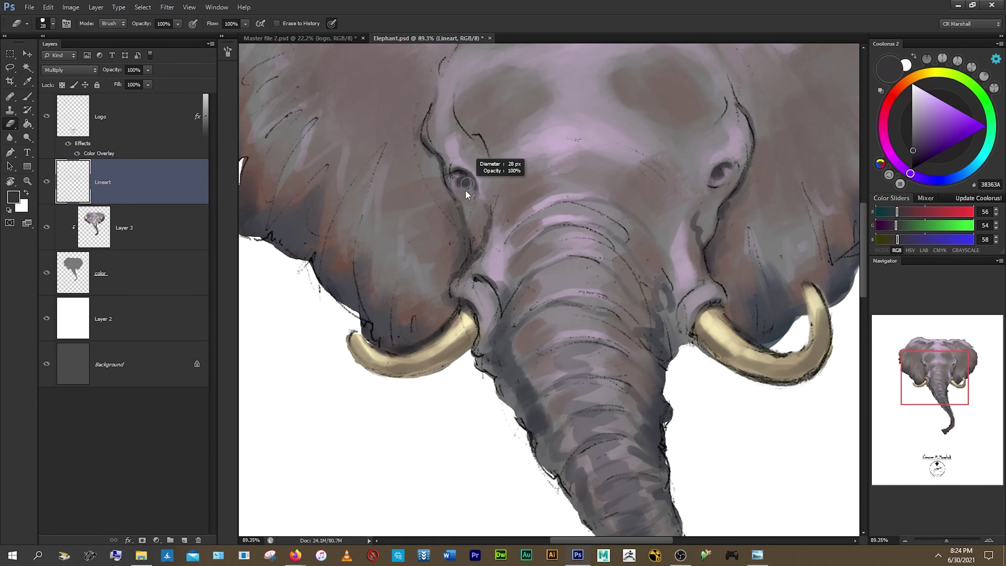
pyautogui.press('b')
pyautogui.hotkey('alt', '[')
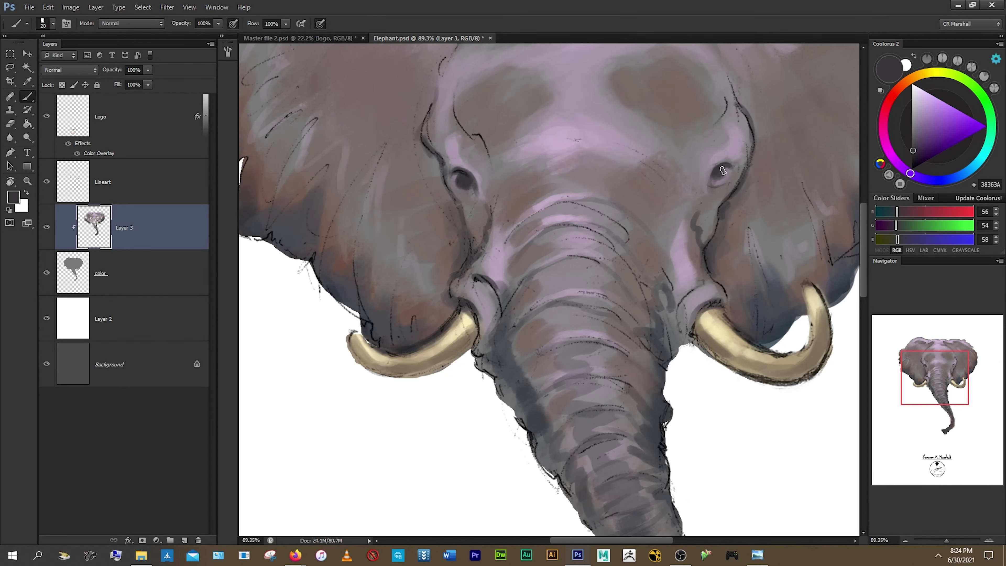
pyautogui.moveTo(501, 250)
pyautogui.mouseDown()
pyautogui.moveTo(576, 220)
pyautogui.moveTo(614, 180)
pyautogui.mouseUp()
pyautogui.keyDown('alt'); pyautogui.click(579, 222); pyautogui.keyUp('alt')
pyautogui.moveTo(442, 102); pyautogui.dragTo(332, 138)
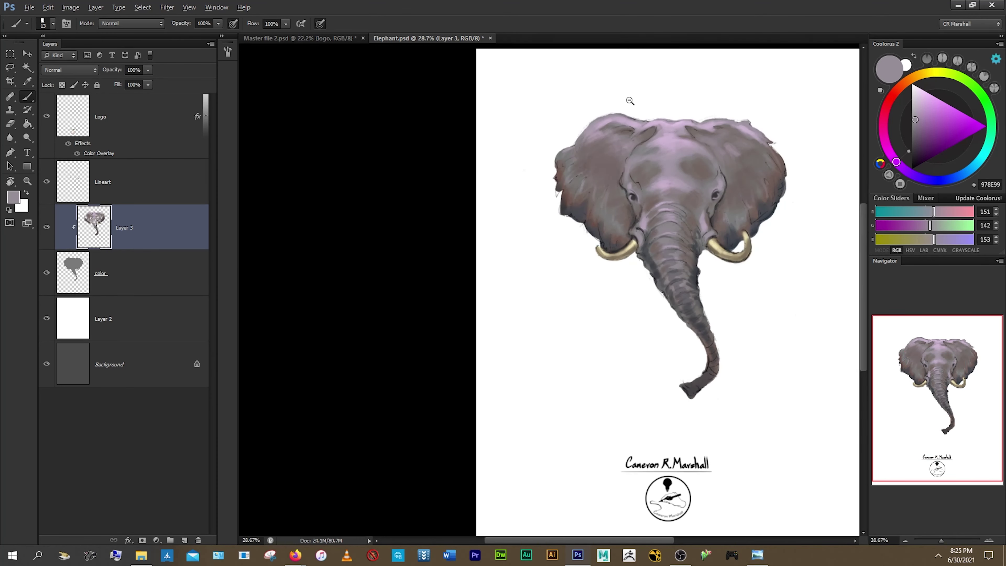
# - Brush soft pale cream highlights across the forehead and brow at low opacity
pyautogui.click(921, 75)
pyautogui.moveTo(681, 92); pyautogui.dragTo(590, 138)
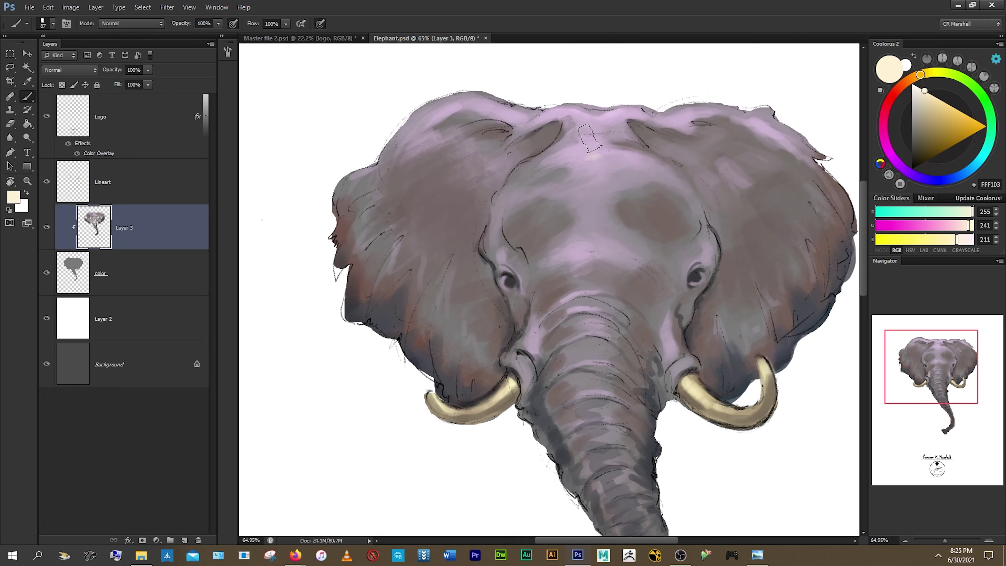
pyautogui.keyDown('alt'); pyautogui.click(579, 158); pyautogui.keyUp('alt')
pyautogui.press('2')
pyautogui.press('2')
pyautogui.moveTo(641, 161); pyautogui.dragTo(531, 201)
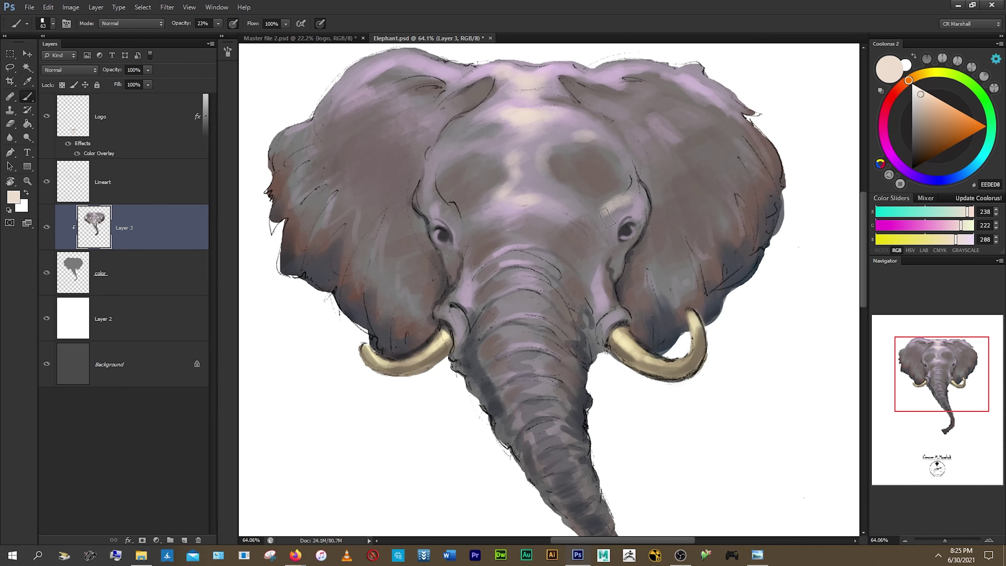
pyautogui.moveTo(606, 217); pyautogui.dragTo(508, 168)
# - Paint pale highlights on the ear tops and left ear, blending them with grey
pyautogui.moveTo(628, 171); pyautogui.dragTo(550, 170)
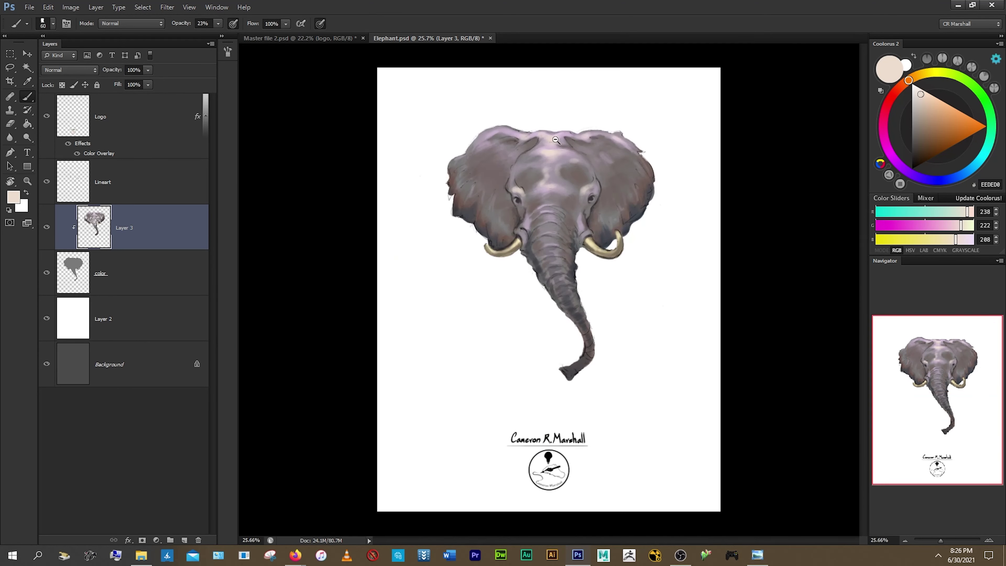
pyautogui.moveTo(501, 129); pyautogui.dragTo(514, 135)
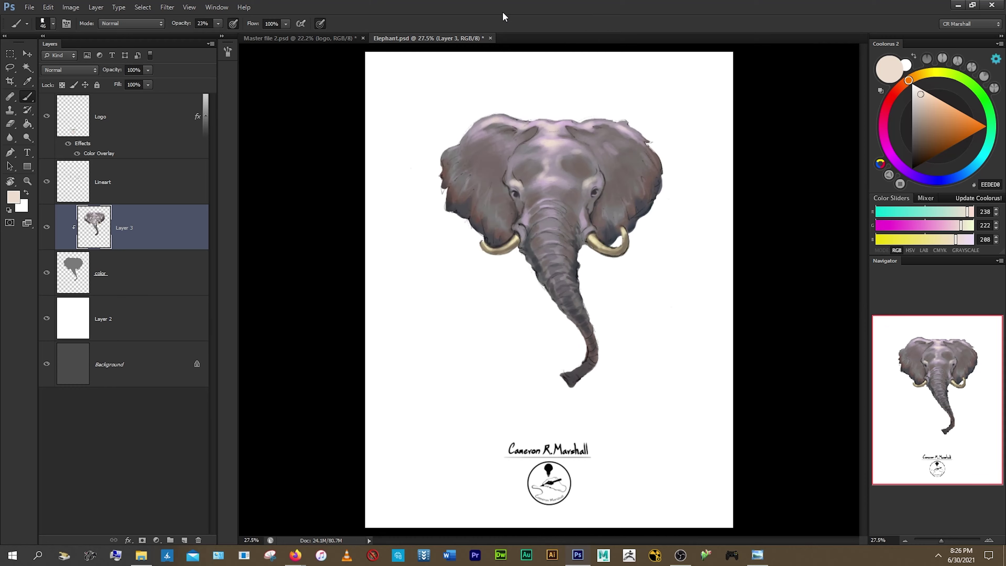
pyautogui.moveTo(456, 182); pyautogui.dragTo(459, 186)
pyautogui.click(200, 24)
pyautogui.moveTo(514, 162); pyautogui.dragTo(536, 175)
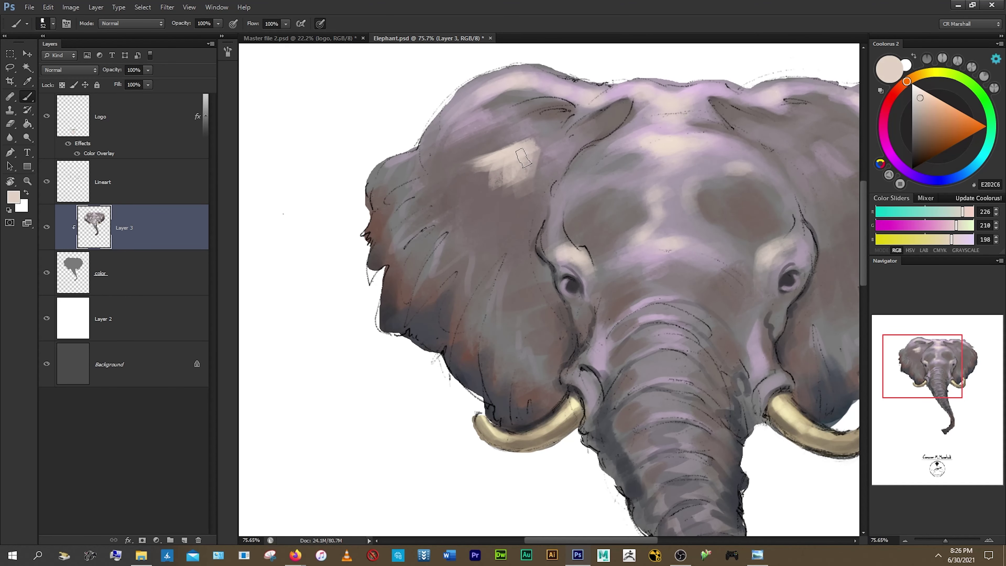
pyautogui.keyDown('alt'); pyautogui.click(567, 147); pyautogui.keyUp('alt')
pyautogui.moveTo(467, 173); pyautogui.dragTo(419, 183)
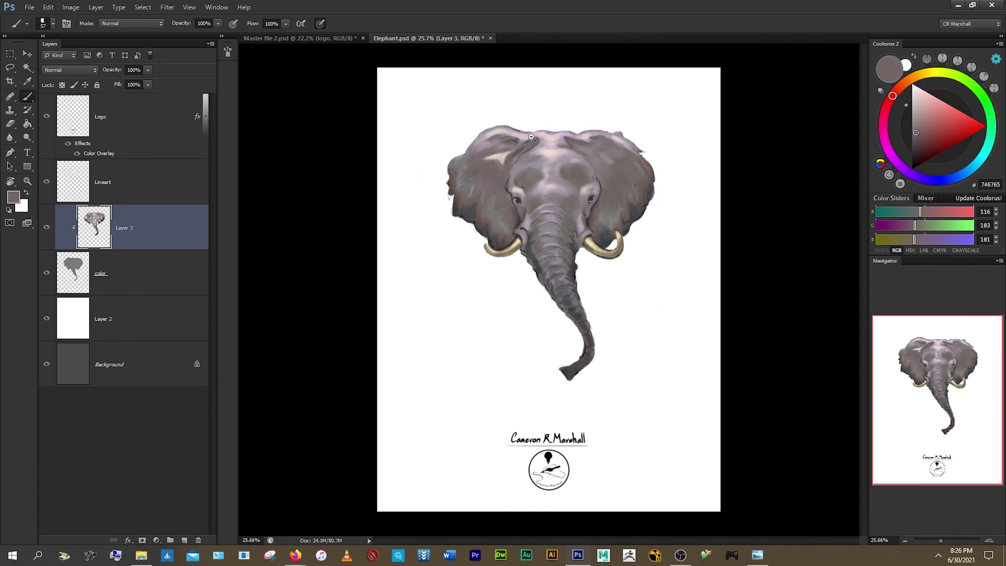
# - Paint soft beige highlights on the right ear and tone them down with grey
pyautogui.press('2')
pyautogui.press('2')
pyautogui.keyDown('alt'); pyautogui.click(418, 183); pyautogui.keyUp('alt')
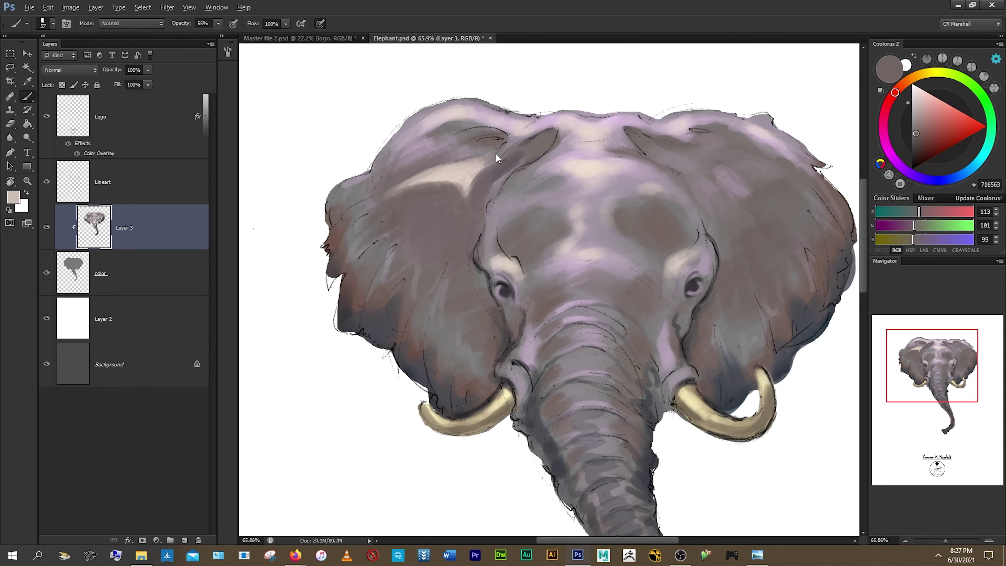
pyautogui.keyDown('alt'); pyautogui.click(471, 174); pyautogui.keyUp('alt')
pyautogui.moveTo(471, 174); pyautogui.dragTo(611, 176)
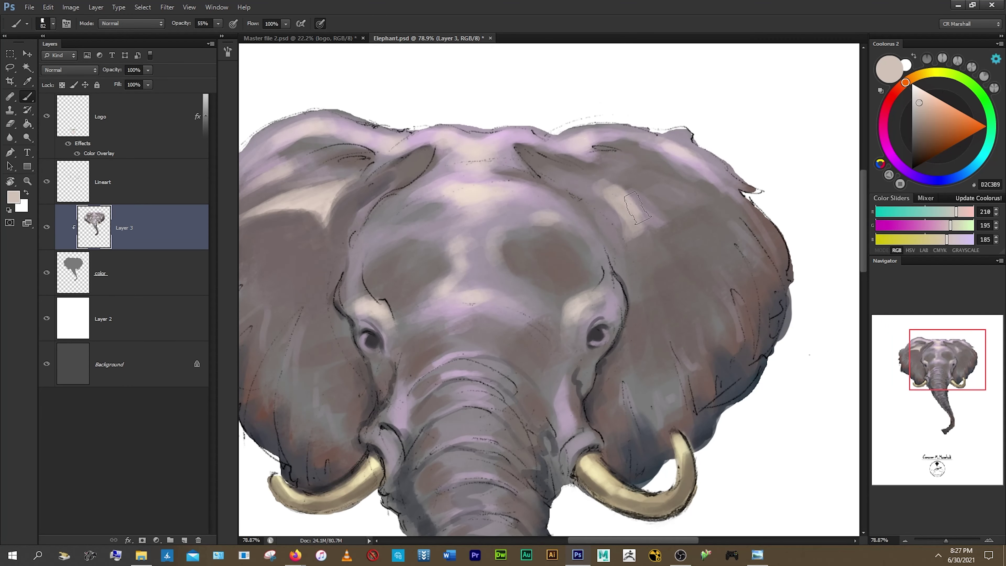
pyautogui.keyDown('alt'); pyautogui.click(396, 188); pyautogui.keyUp('alt')
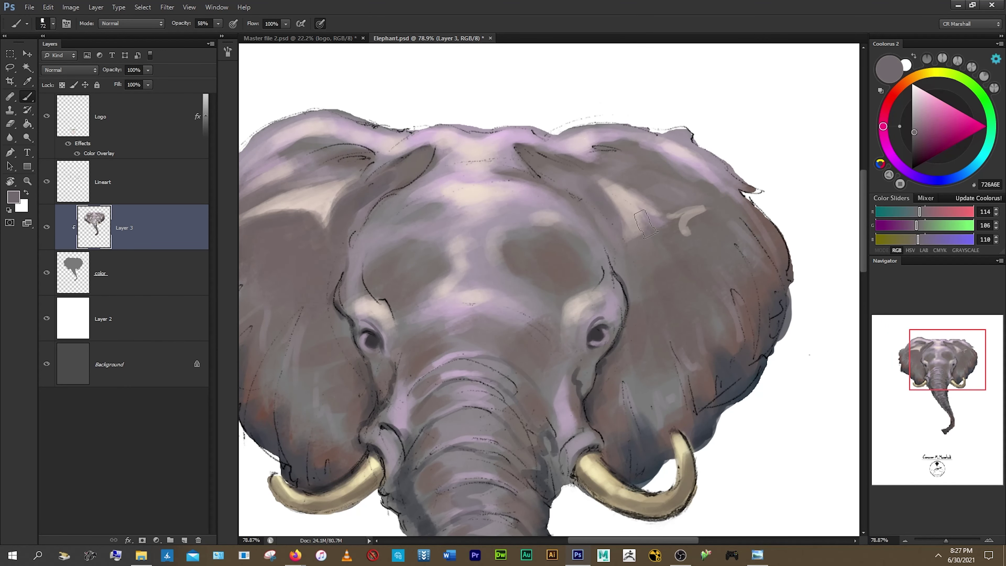
pyautogui.moveTo(648, 208); pyautogui.dragTo(614, 133)
pyautogui.keyDown('alt'); pyautogui.click(634, 190); pyautogui.keyUp('alt')
# - Sample warm and darker greys from the head while resizing the brush
pyautogui.press('[')
pyautogui.press('[')
pyautogui.press('[')
pyautogui.keyDown('alt'); pyautogui.click(614, 133); pyautogui.keyUp('alt')
pyautogui.press(']')
pyautogui.press(']')
pyautogui.press(']')
pyautogui.keyDown('alt'); pyautogui.click(607, 183); pyautogui.keyUp('alt')
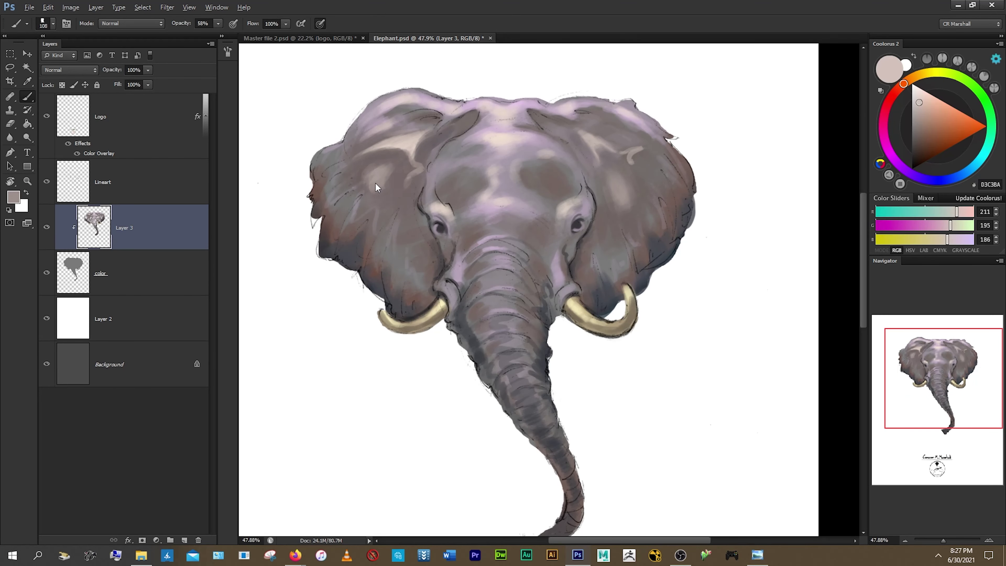
pyautogui.press(']')
pyautogui.press(']')
pyautogui.press(']')
pyautogui.scroll(2, 474, 169)
pyautogui.keyDown('alt'); pyautogui.click(474, 168); pyautogui.keyUp('alt')
pyautogui.press('[')
pyautogui.press('[')
pyautogui.press('[')
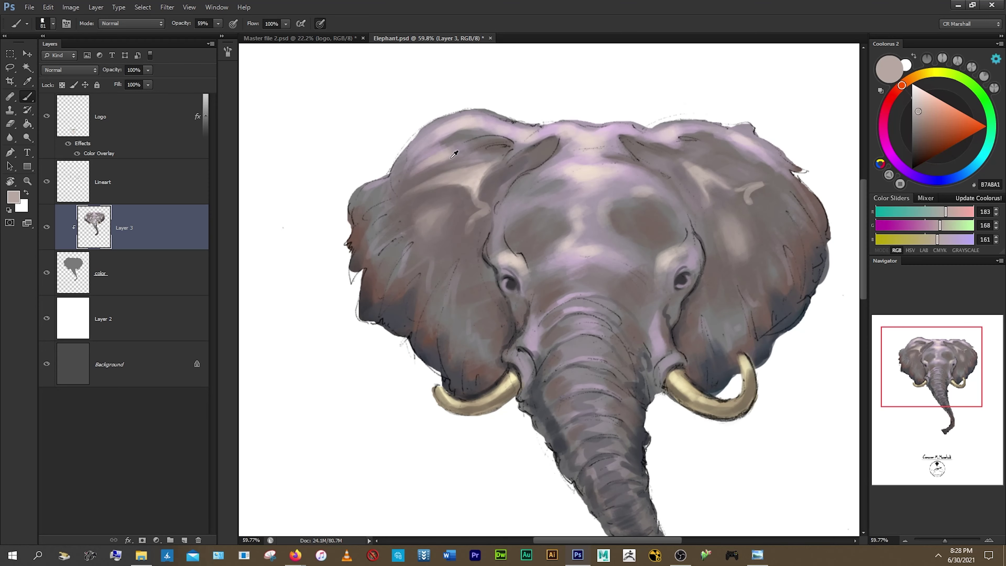
# - Save the painting and add a new empty layer above the white Layer 2
pyautogui.hotkey('ctrl', '0')
pyautogui.hotkey('ctrl', 's')
pyautogui.click(140, 328)
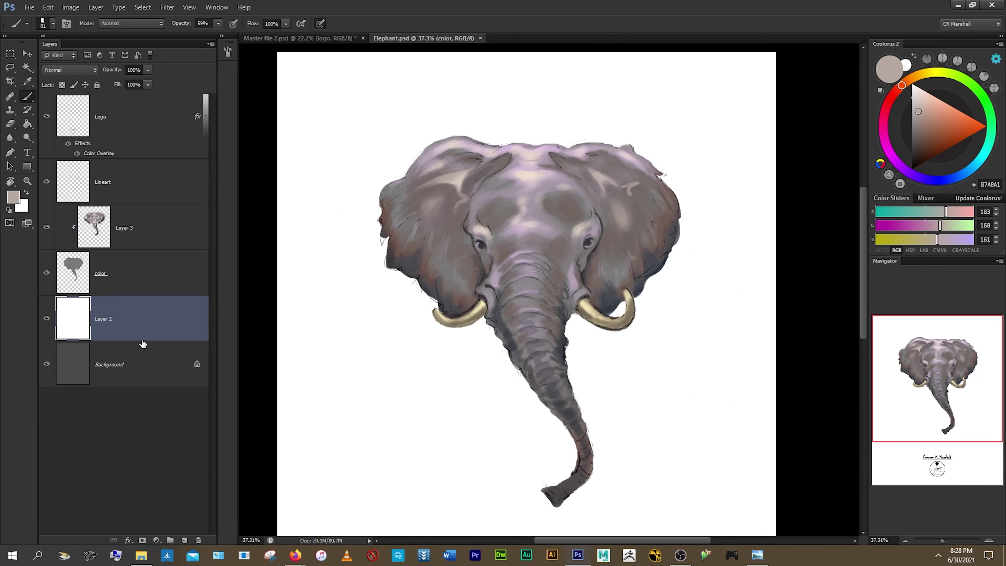
pyautogui.hotkey('ctrl', 'shift', 'alt', 'n')
pyautogui.hotkey('ctrl', '0')
# - Hide the Logo layer and pick a large paint splatter brush tip
pyautogui.click(46, 115)
pyautogui.scroll(2, 673, 104)
pyautogui.moveTo(673, 103); pyautogui.dragTo(649, 125)
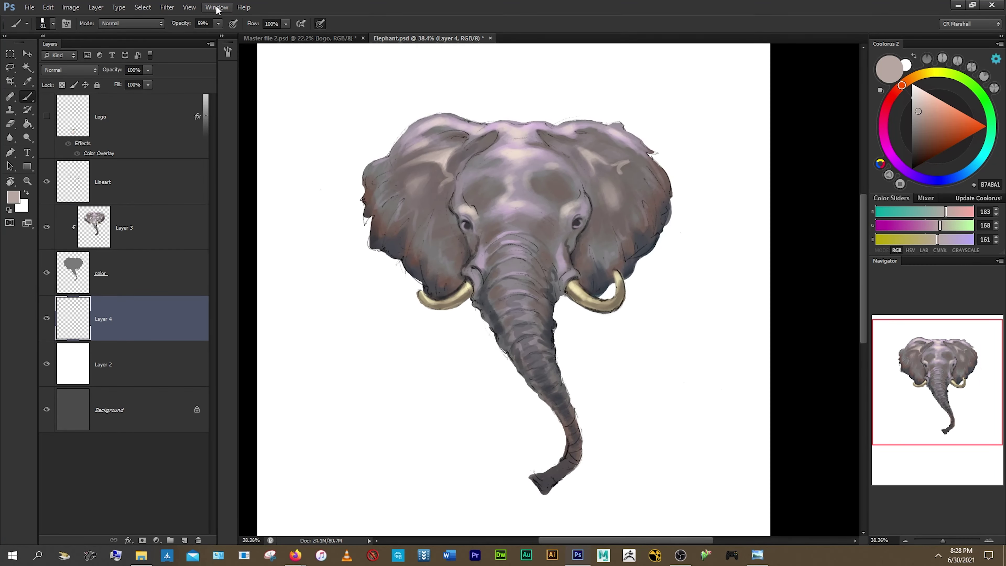
pyautogui.rightClick(492, 169)
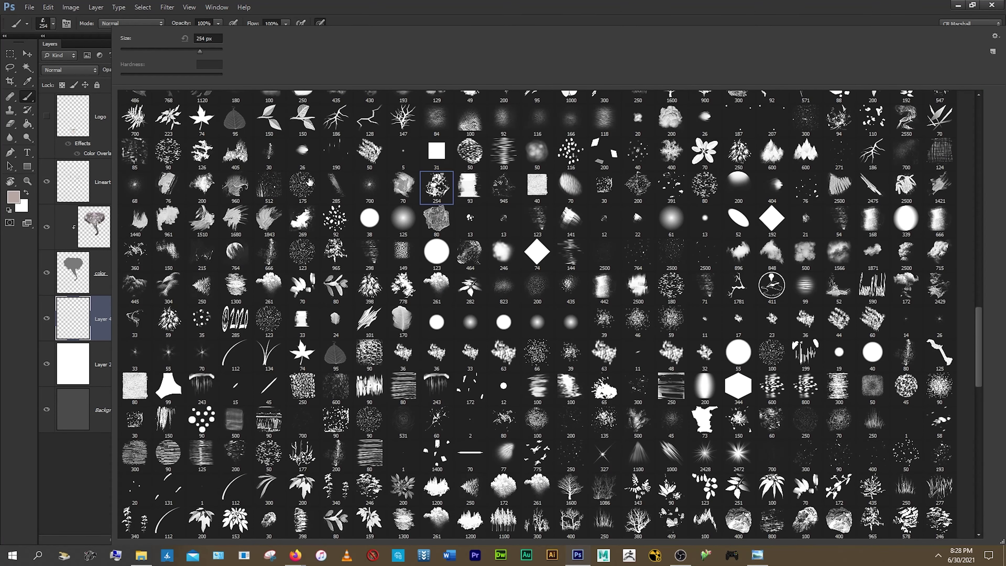
pyautogui.press('Escape')
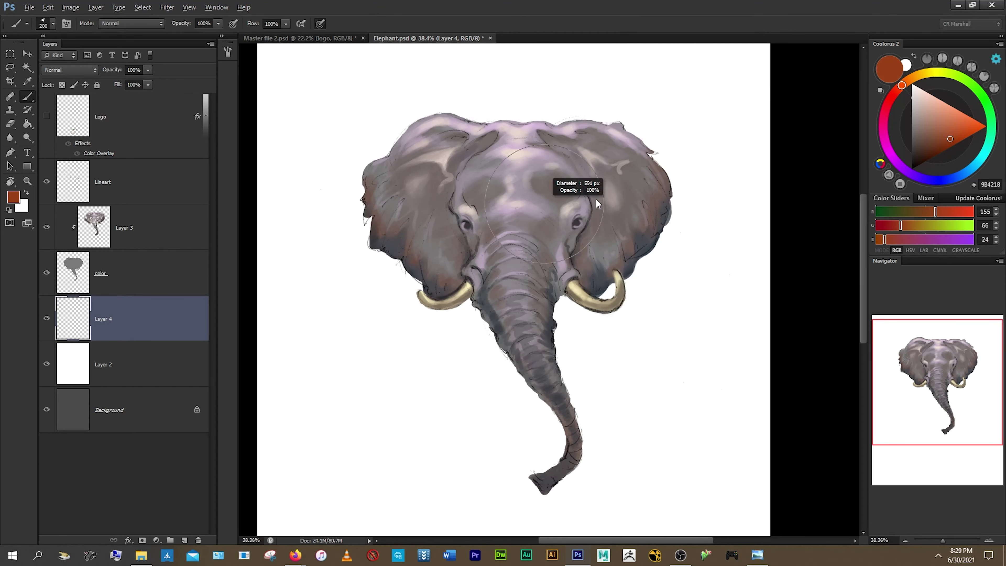
pyautogui.moveTo(459, 130); pyautogui.dragTo(705, 99)
pyautogui.rightClick(939, 197)
pyautogui.moveTo(978, 345); pyautogui.dragTo(979, 171)
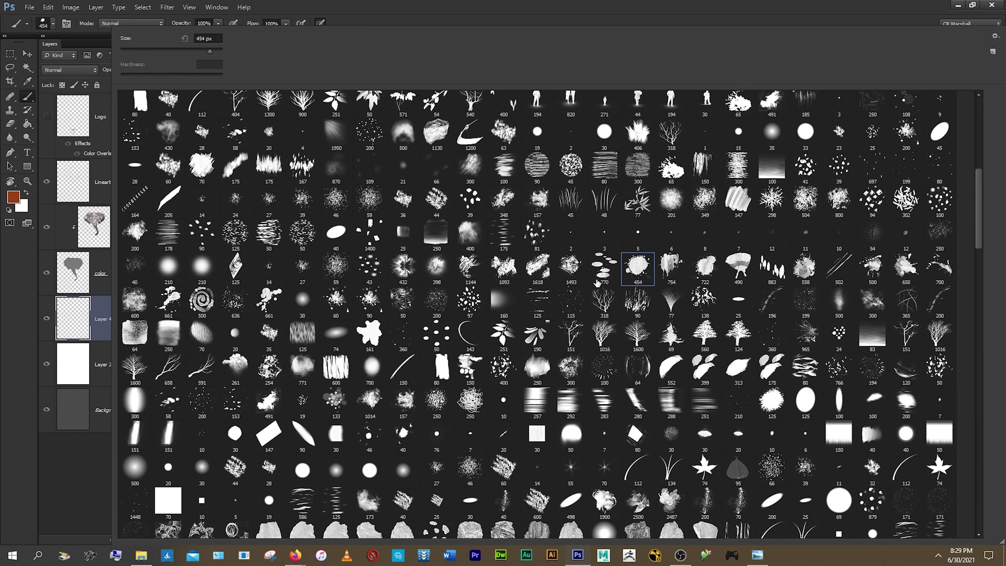
pyautogui.click(624, 261)
# - Stamp rust splatters behind the head, by both ears, below the tusks and along the trunk
pyautogui.click(503, 321)
pyautogui.click(479, 99)
pyautogui.click(641, 130)
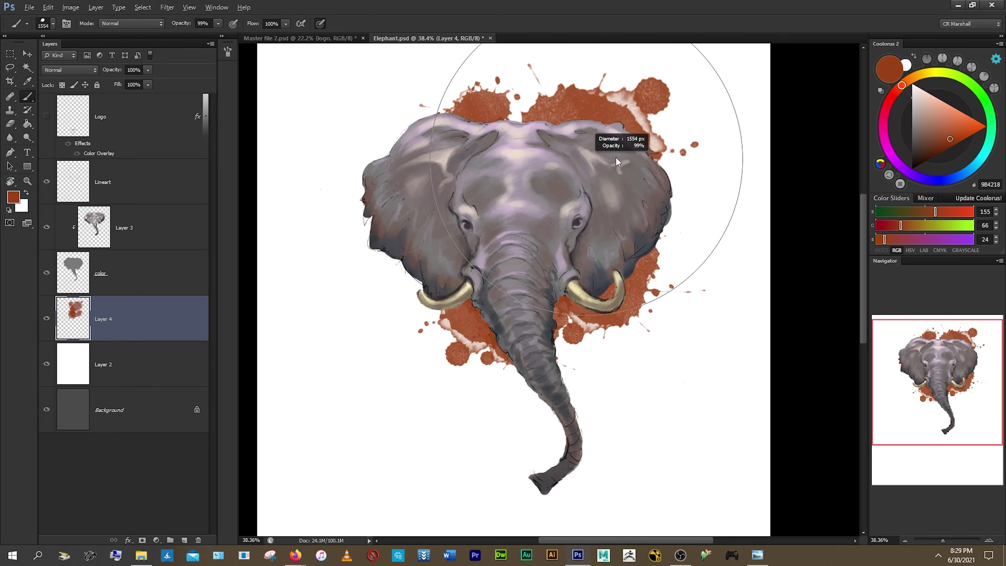
pyautogui.click(681, 222)
pyautogui.click(376, 222)
pyautogui.click(447, 167)
pyautogui.hotkey('ctrl', 'z')
pyautogui.press('[')
pyautogui.press('[')
pyautogui.press('[')
pyautogui.click(531, 360)
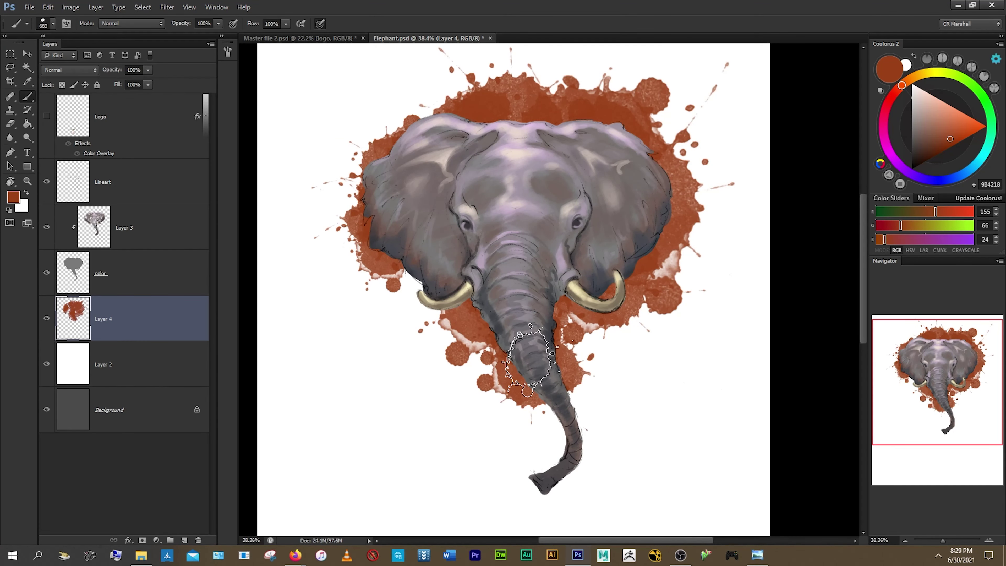
pyautogui.click(570, 451)
# - Select Layer 3 in the Layers panel
pyautogui.scroll(-2, 546, 290)
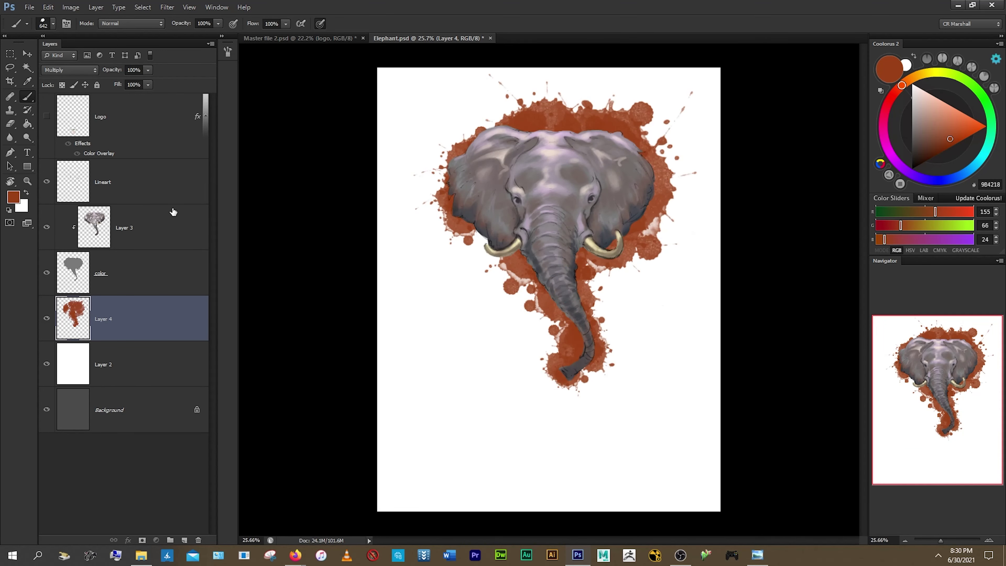
pyautogui.keyDown('shift'); pyautogui.click(151, 181); pyautogui.keyUp('shift')
pyautogui.click(171, 232)
# - Choose an Eraser tip and select the splatter Layer 4
pyautogui.scroll(2, 696, 168)
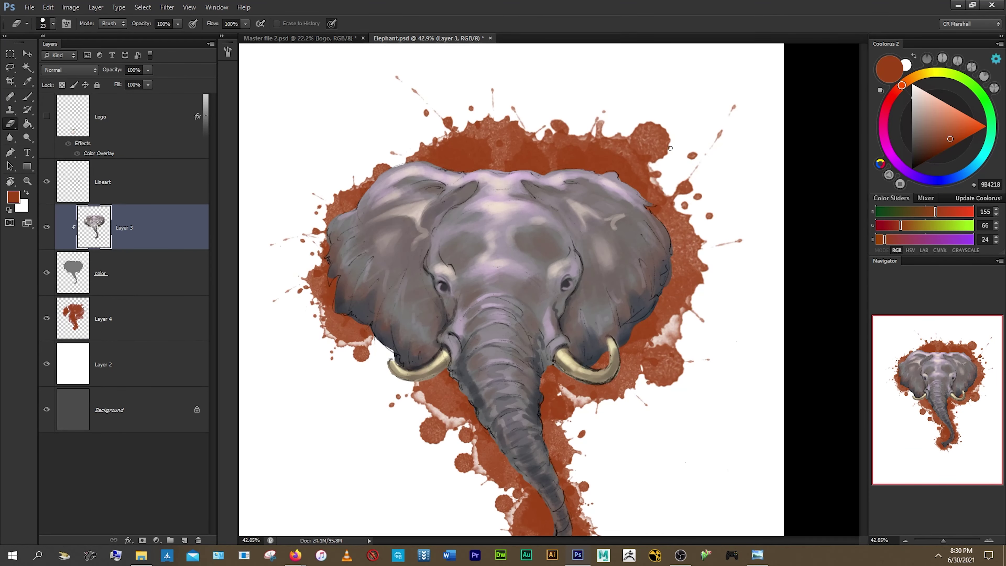
pyautogui.press('e')
pyautogui.rightClick(275, 162)
pyautogui.doubleClick(275, 162)
pyautogui.click(195, 305)
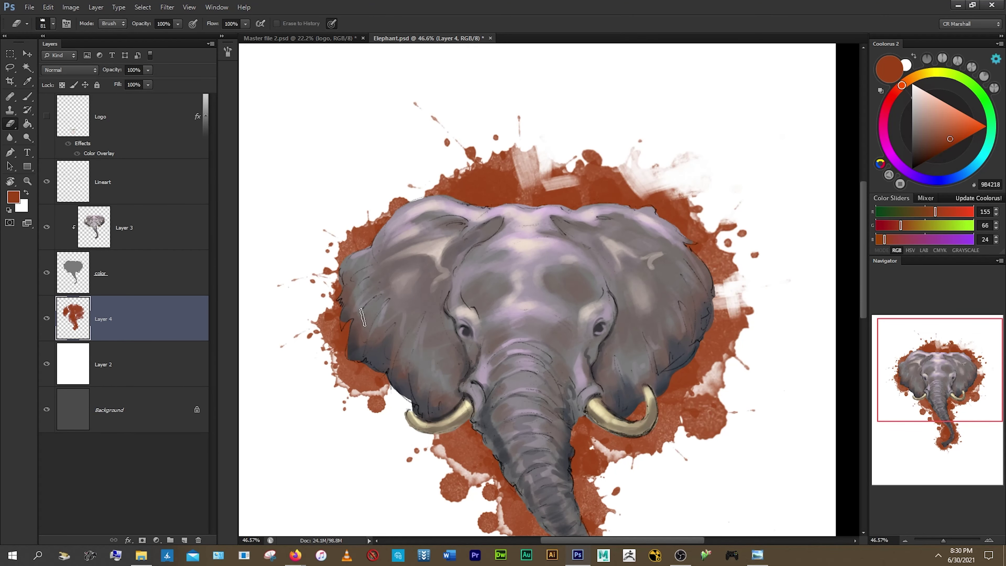
pyautogui.scroll(-3, 387, 209)
pyautogui.scroll(2, 592, 305)
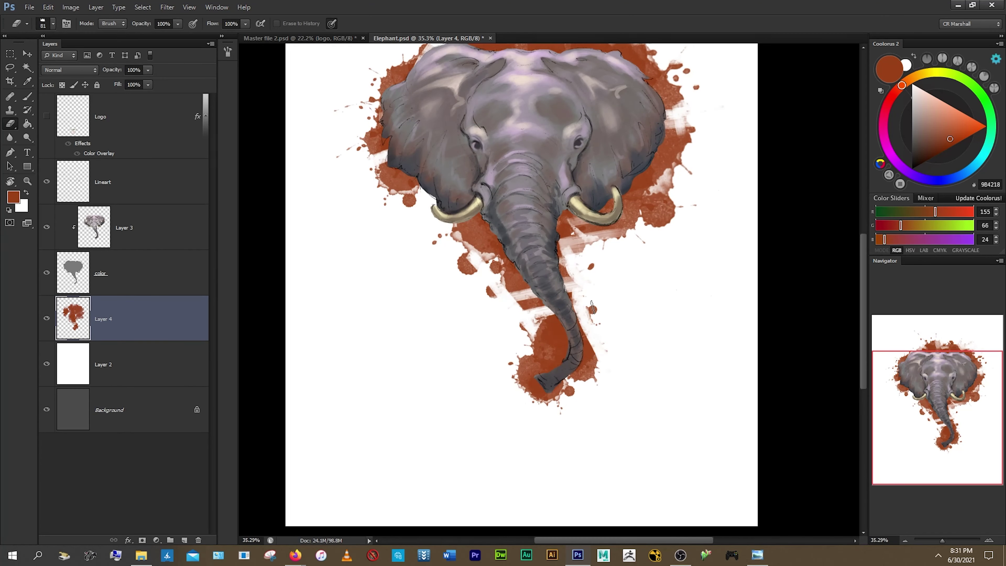
pyautogui.scroll(2, 572, 410)
# - Paint extra splatter strokes beside and around the trunk on Layer 4
pyautogui.press('b')
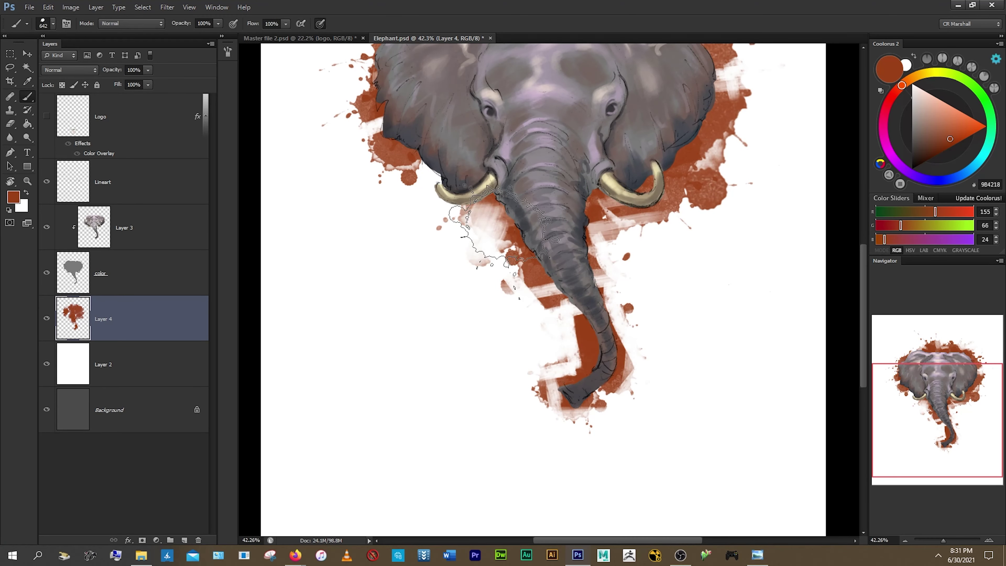
pyautogui.scroll(-1, 462, 308)
pyautogui.moveTo(461, 308)
pyautogui.mouseDown()
pyautogui.moveTo(369, 289)
pyautogui.moveTo(463, 329)
pyautogui.mouseUp()
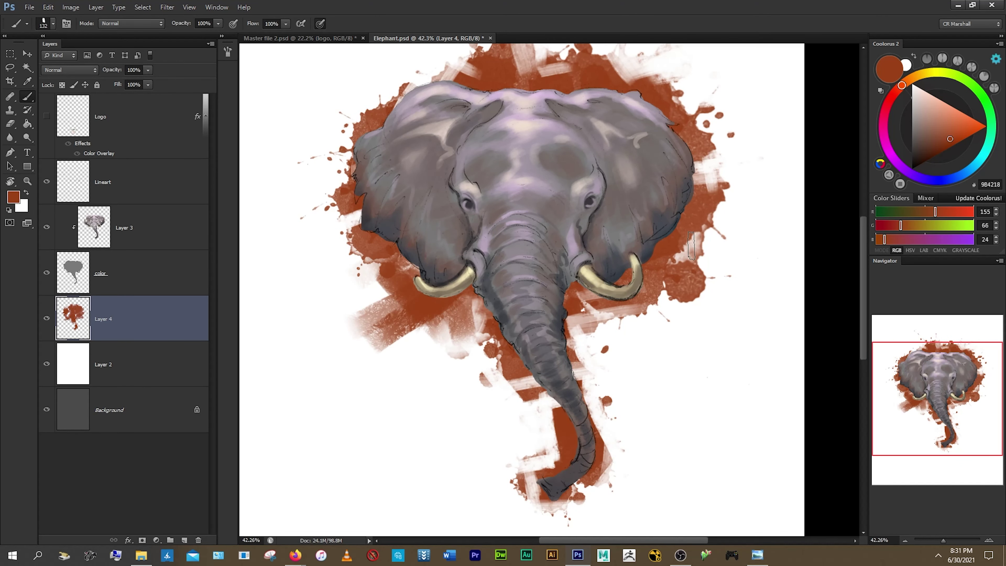
pyautogui.moveTo(578, 332); pyautogui.dragTo(673, 301)
pyautogui.moveTo(684, 130); pyautogui.dragTo(701, 170)
pyautogui.scroll(-3, 578, 168)
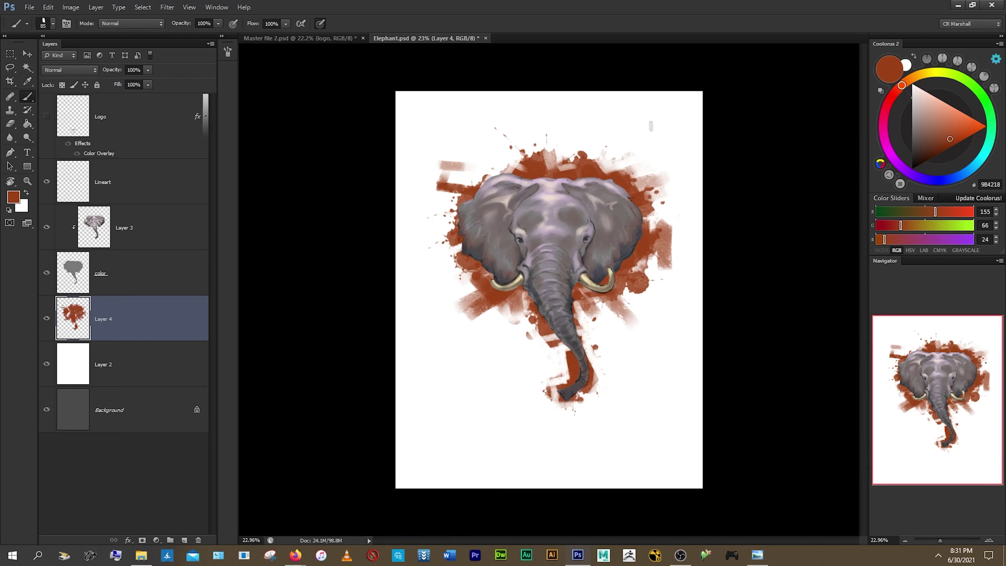
pyautogui.scroll(3, 578, 168)
pyautogui.scroll(-1, 583, 204)
pyautogui.scroll(1, 466, 407)
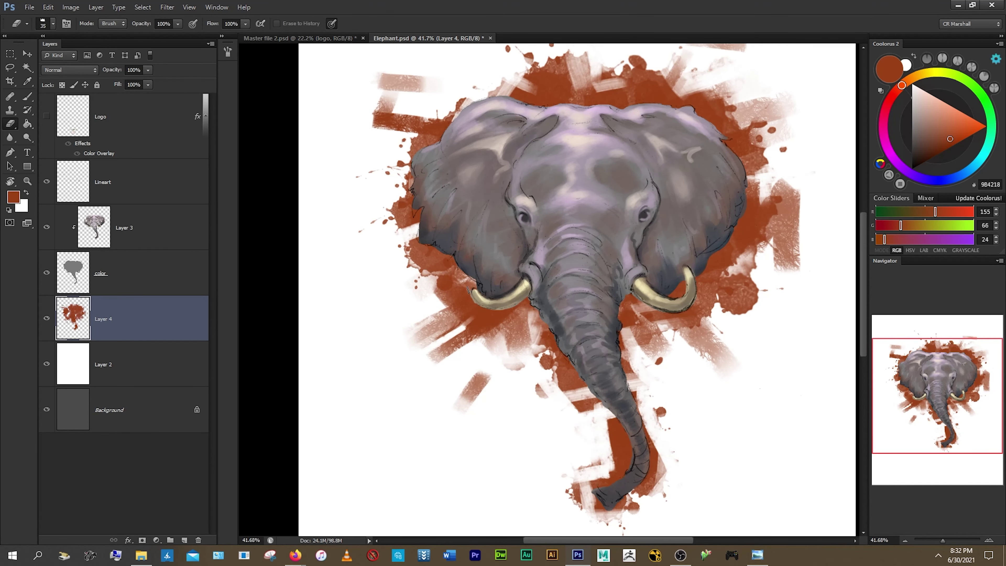
pyautogui.scroll(-1, 489, 266)
pyautogui.scroll(1, 698, 279)
pyautogui.scroll(-1, 610, 213)
pyautogui.scroll(1, 607, 190)
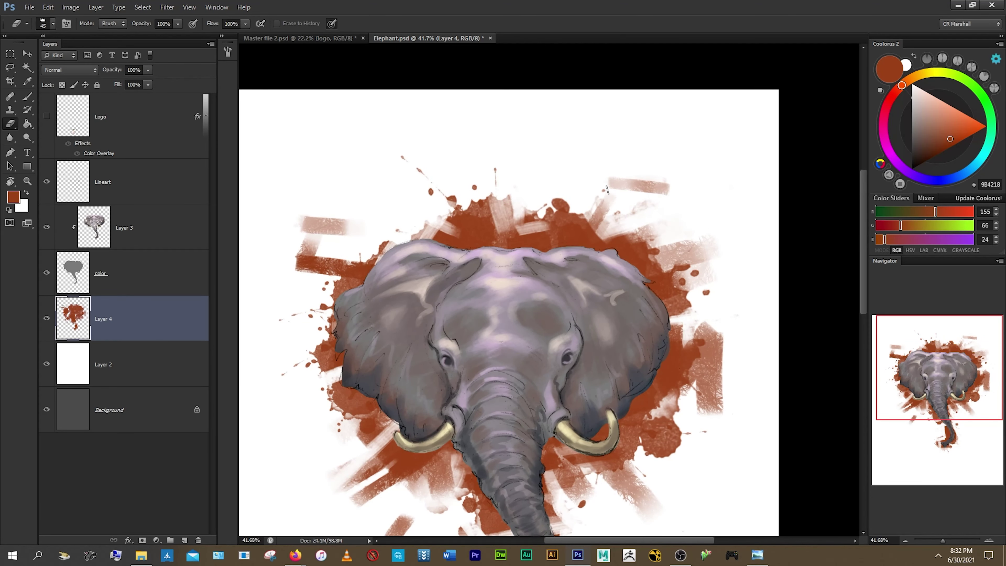
pyautogui.scroll(-1, 507, 263)
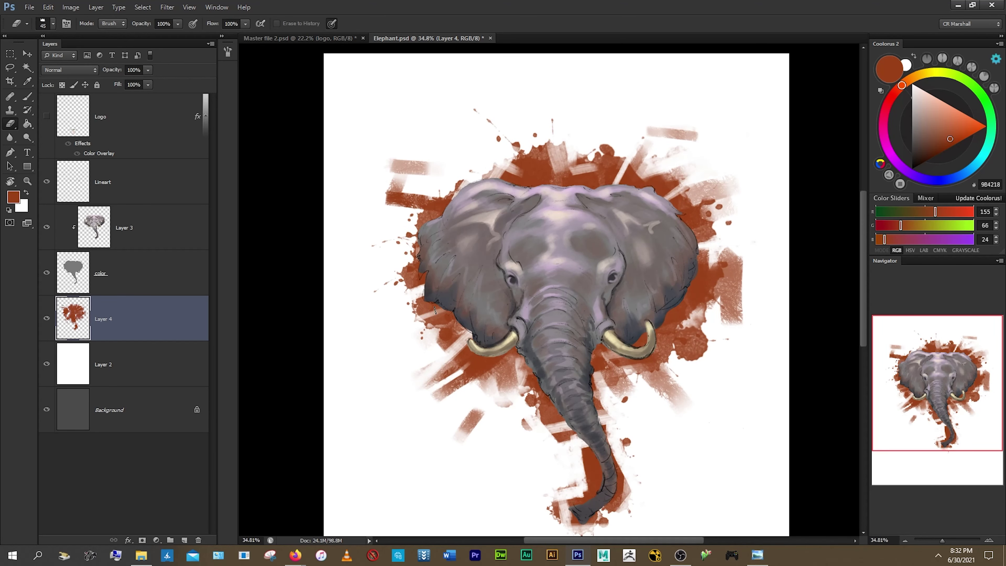
pyautogui.scroll(-1, 624, 198)
pyautogui.scroll(-1, 666, 301)
pyautogui.scroll(2, 574, 285)
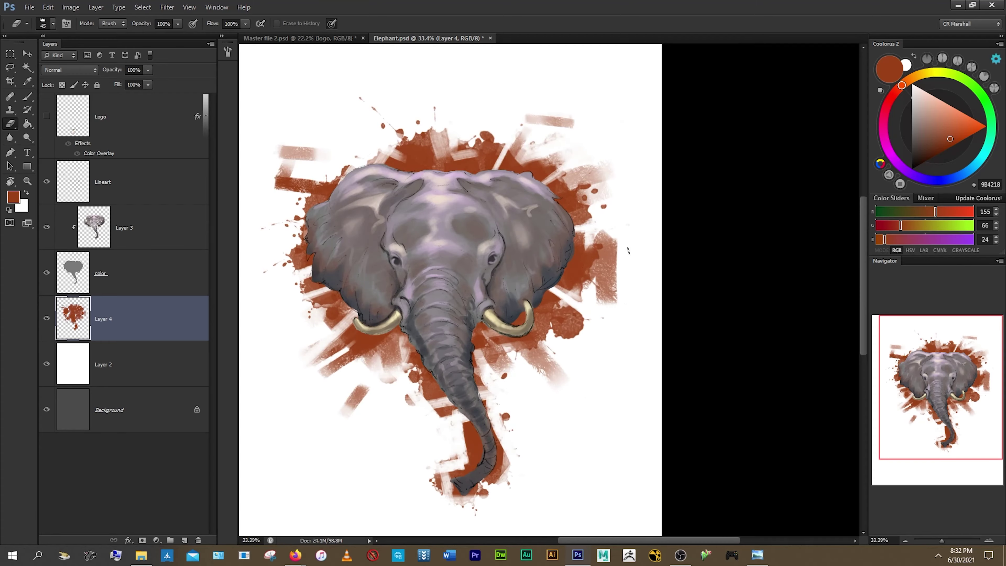
pyautogui.scroll(2, 529, 303)
pyautogui.scroll(2, 529, 303)
pyautogui.scroll(-3, 529, 303)
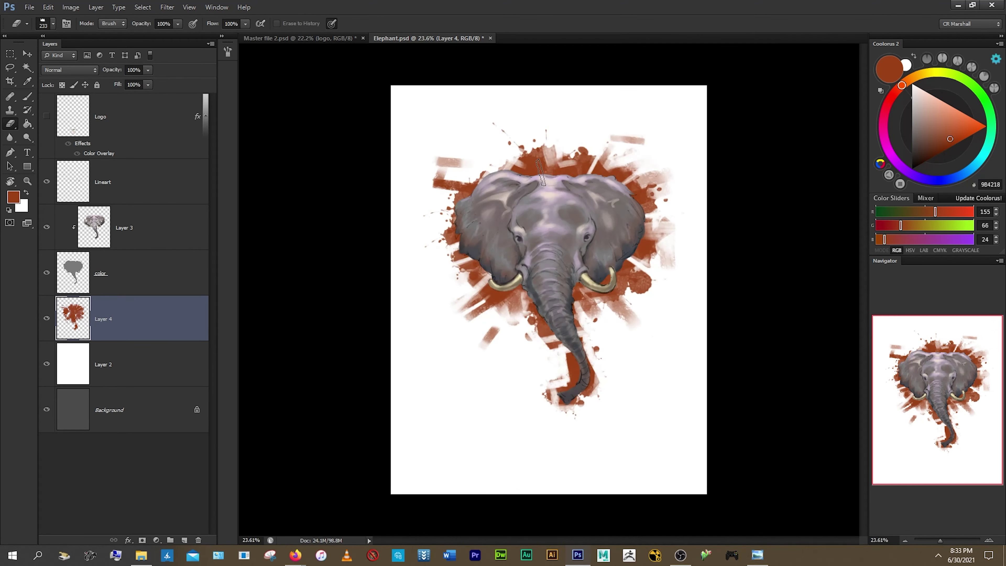
pyautogui.scroll(1, 529, 303)
# - Choose a smaller brush preset and erase pale streaks radiating out through the splatter
pyautogui.press('b')
pyautogui.rightClick(529, 303)
pyautogui.doubleClick(711, 274)
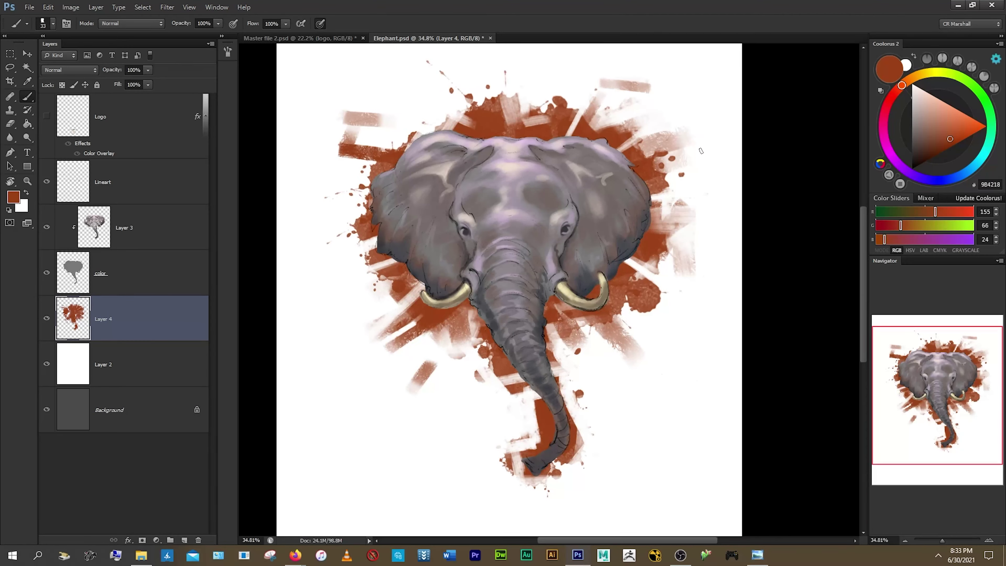
pyautogui.scroll(1, 505, 238)
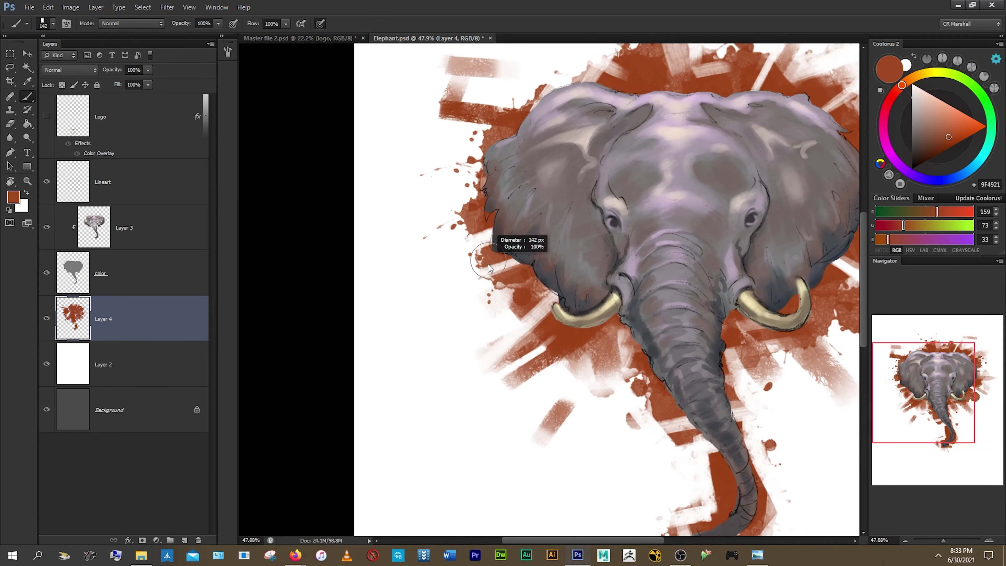
pyautogui.scroll(-2, 504, 238)
pyautogui.press('e')
pyautogui.scroll(1, 578, 174)
pyautogui.press('b')
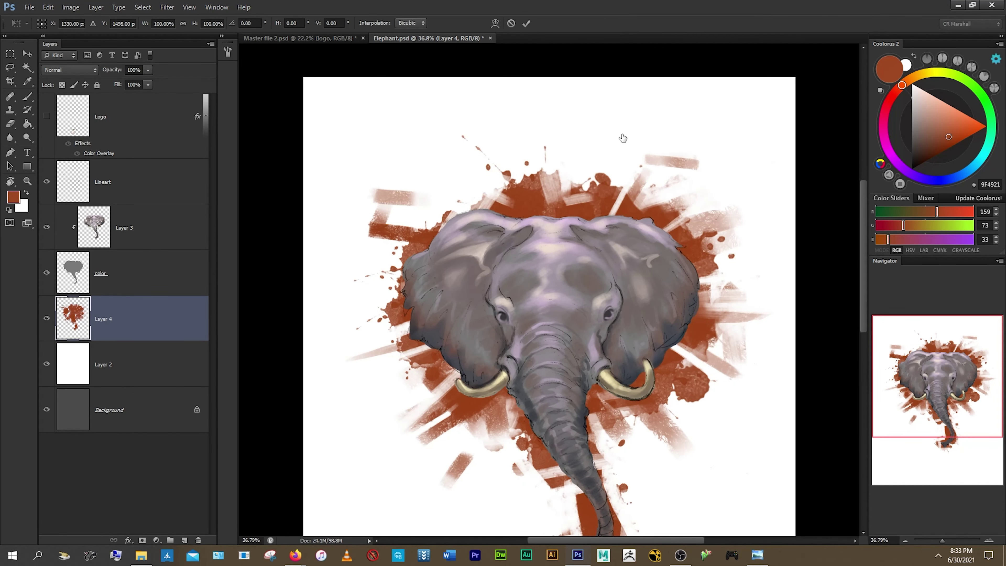
pyautogui.scroll(-1, 689, 104)
pyautogui.scroll(-1, 673, 118)
pyautogui.scroll(2, 531, 231)
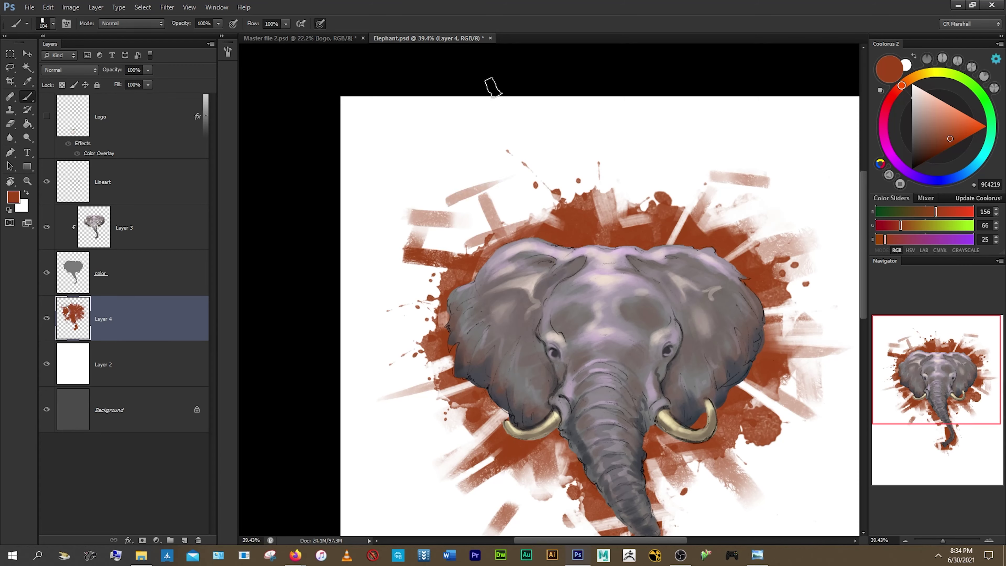
pyautogui.scroll(-2, 457, 196)
pyautogui.scroll(2, 664, 239)
pyautogui.press('e')
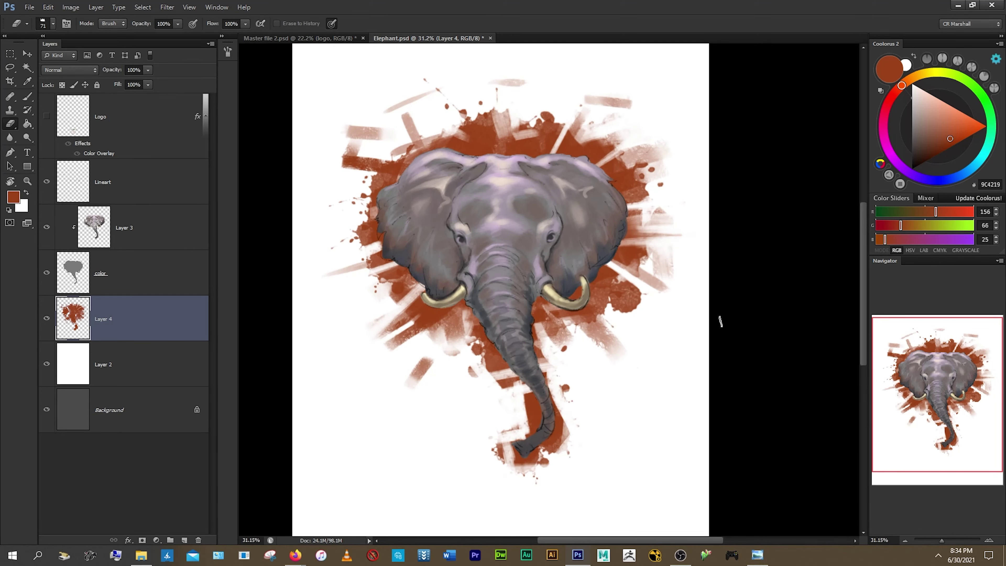
pyautogui.scroll(-2, 570, 400)
pyautogui.scroll(1, 565, 359)
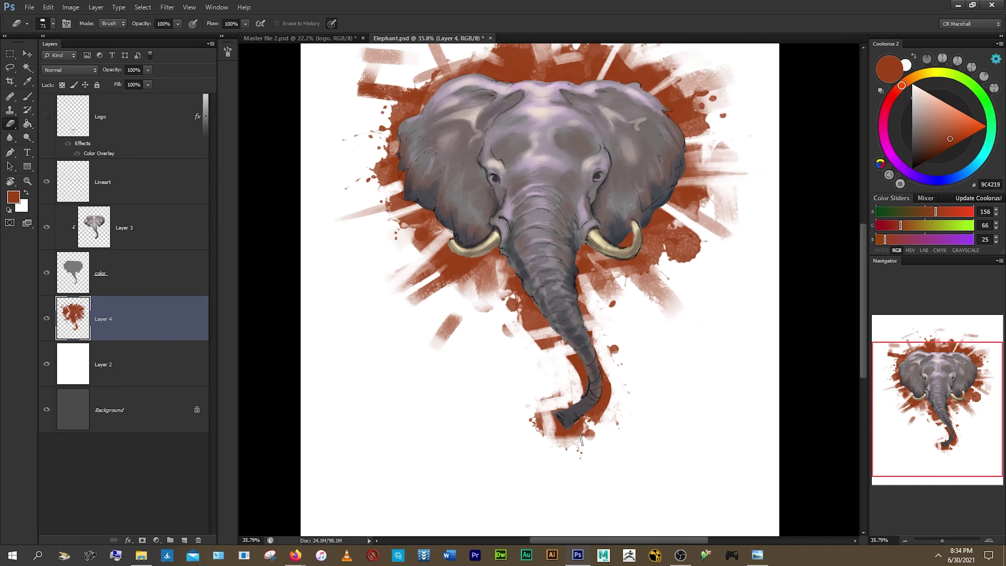
pyautogui.scroll(-1, 568, 388)
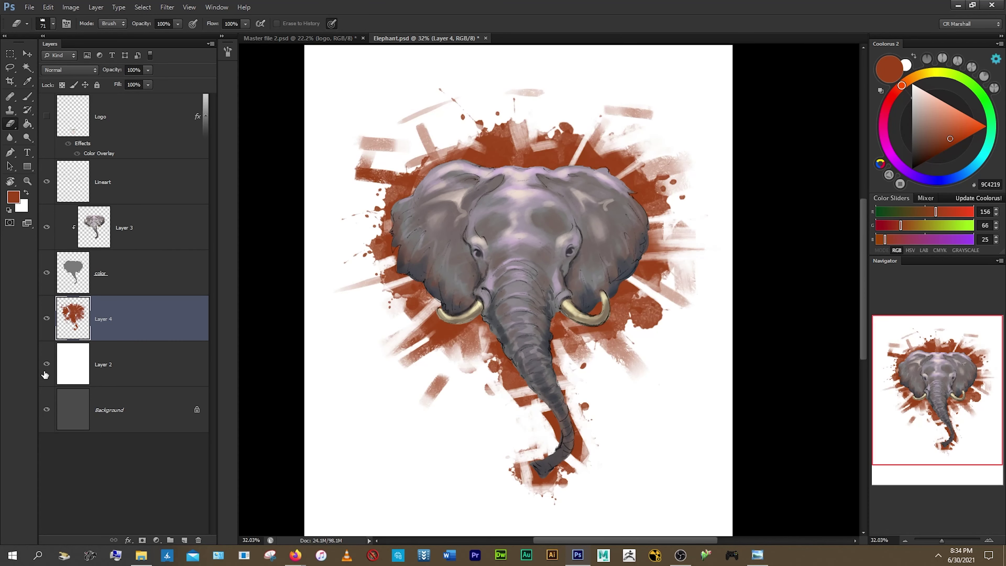
# - Give the splatter Layer 4 an orange Color Overlay layer style
pyautogui.doubleClick(154, 322)
pyautogui.click(179, 274)
pyautogui.click(370, 183)
pyautogui.moveTo(298, 339); pyautogui.dragTo(298, 372)
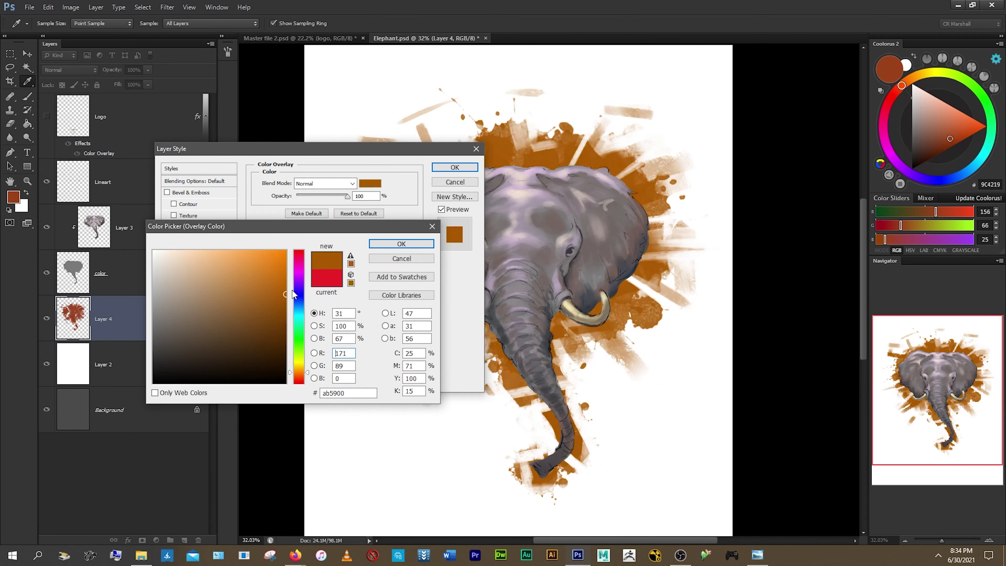
pyautogui.press('Return')
pyautogui.press('Return')
pyautogui.click(119, 227)
# - Apply Levels to Layer 3, brightening the elephant's highlights and midtones
pyautogui.click(70, 7)
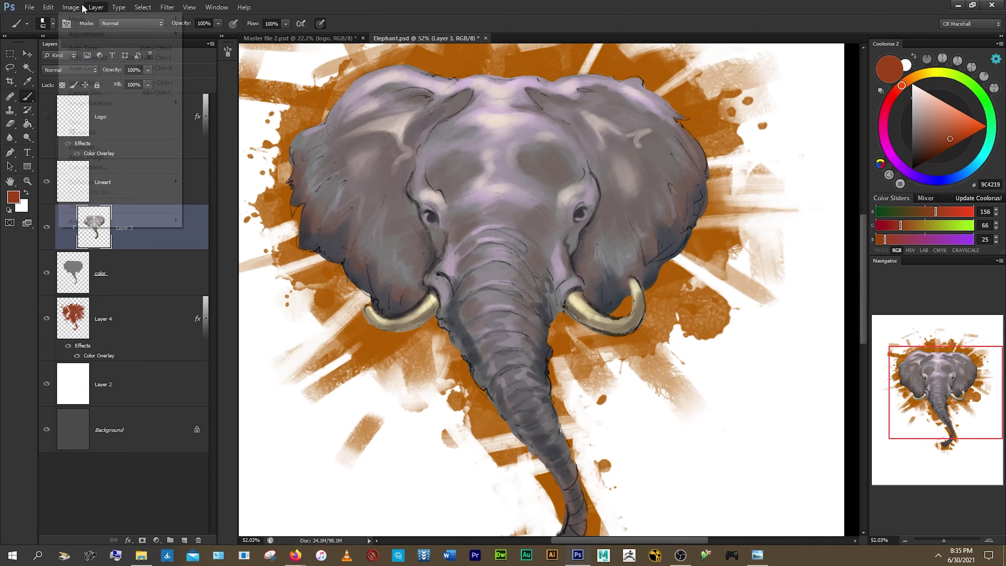
pyautogui.hotkey('ctrl', 'l')
pyautogui.hotkey('ctrl', '0')
pyautogui.moveTo(255, 284); pyautogui.dragTo(248, 284)
pyautogui.moveTo(188, 283); pyautogui.dragTo(186, 284)
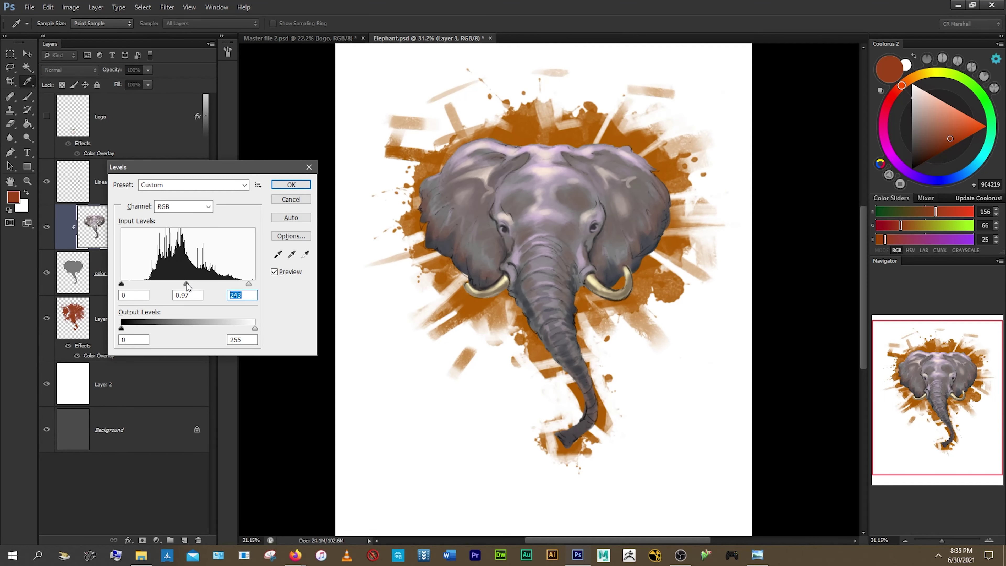
pyautogui.click(291, 184)
# - Shift the elephant's midtones toward purple with Color Balance, then move on to shadows
pyautogui.click(71, 7)
pyautogui.click(222, 99)
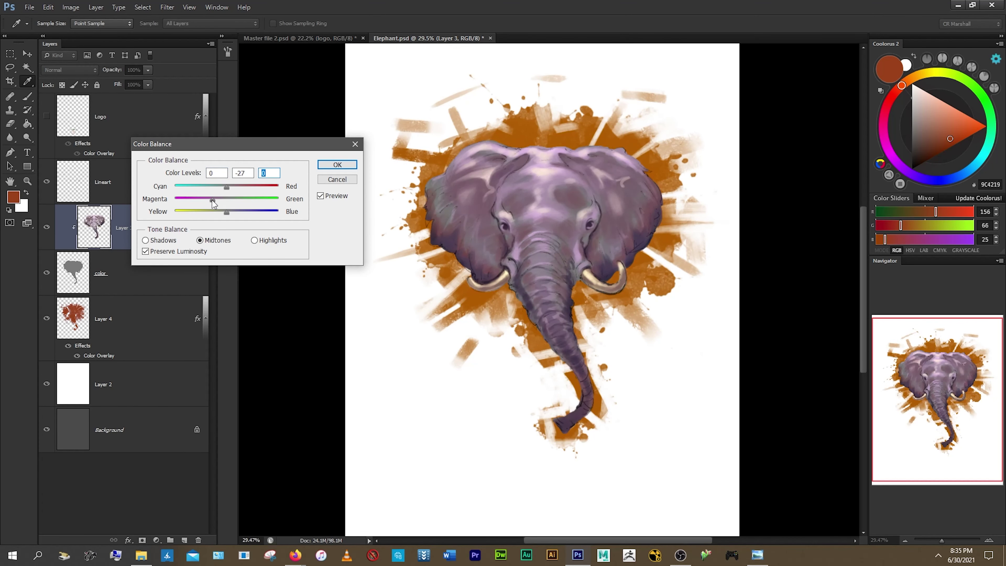
pyautogui.moveTo(226, 199)
pyautogui.mouseDown()
pyautogui.moveTo(235, 213)
pyautogui.moveTo(208, 219)
pyautogui.mouseUp()
pyautogui.click(146, 240)
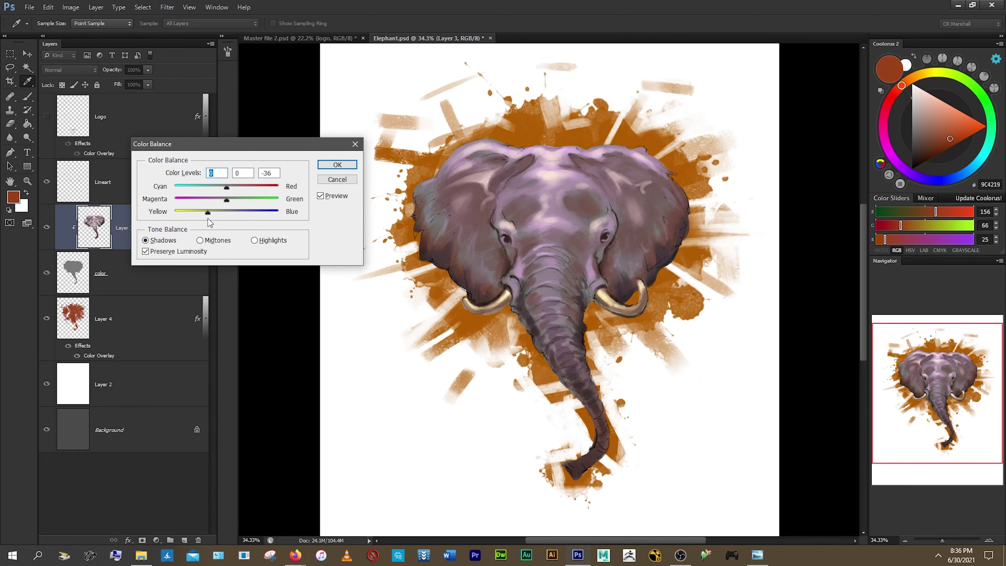
# - Apply the colour balance change, then paint light yellow catchlights in both eyes
pyautogui.press('Return')
pyautogui.press('b')
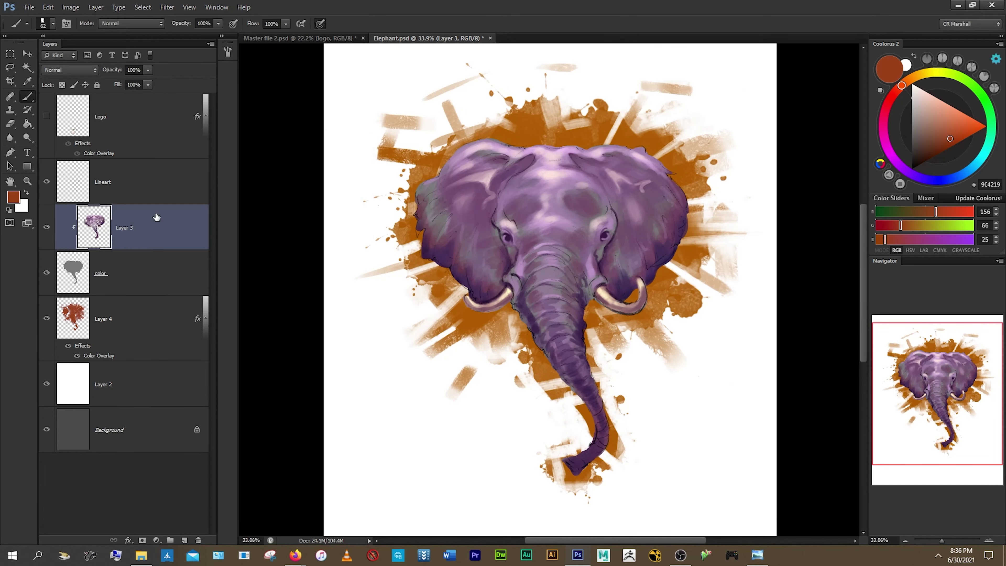
pyautogui.scroll(3, 539, 210)
pyautogui.scroll(3, 497, 224)
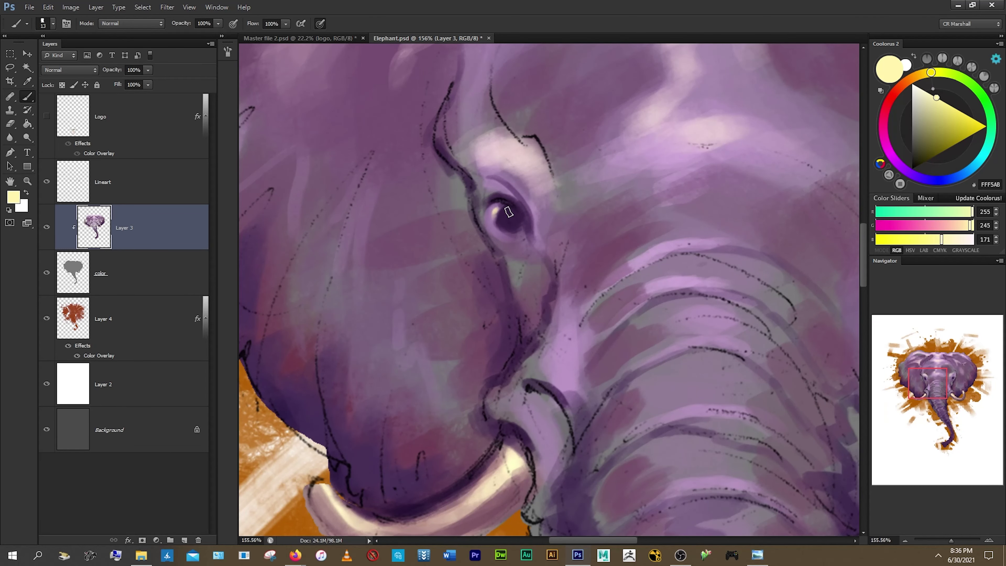
pyautogui.keyDown('alt'); pyautogui.click(492, 218); pyautogui.keyUp('alt')
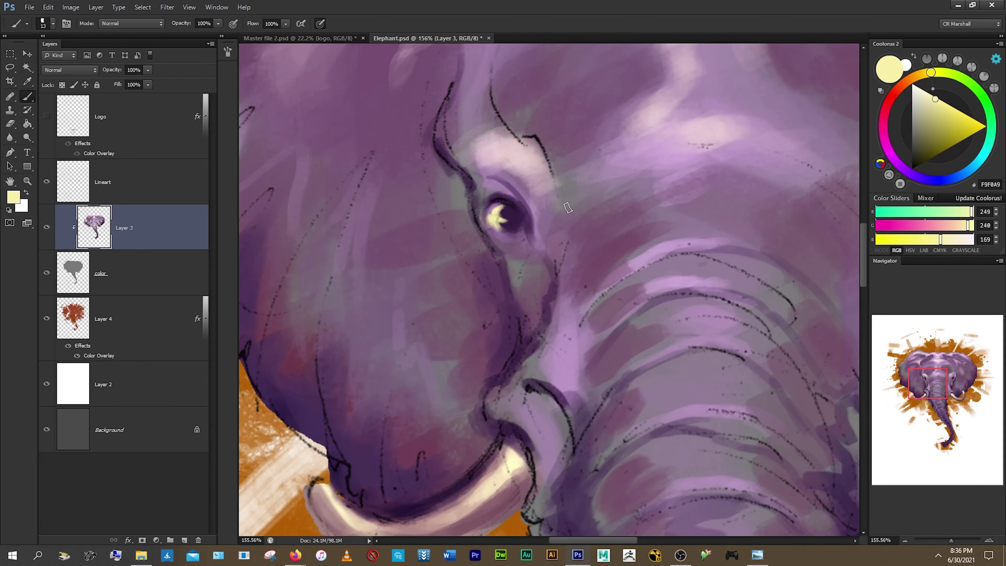
pyautogui.scroll(1, 683, 195)
pyautogui.keyDown('alt'); pyautogui.click(679, 200); pyautogui.keyUp('alt')
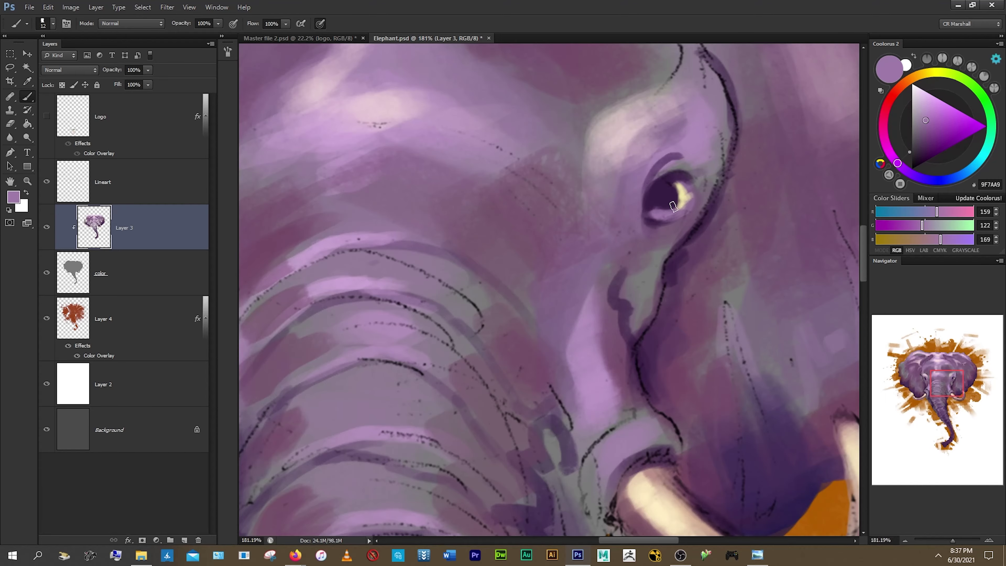
pyautogui.moveTo(673, 193); pyautogui.dragTo(681, 200)
pyautogui.scroll(-5, 633, 222)
pyautogui.scroll(5, 630, 225)
pyautogui.scroll(-5, 630, 225)
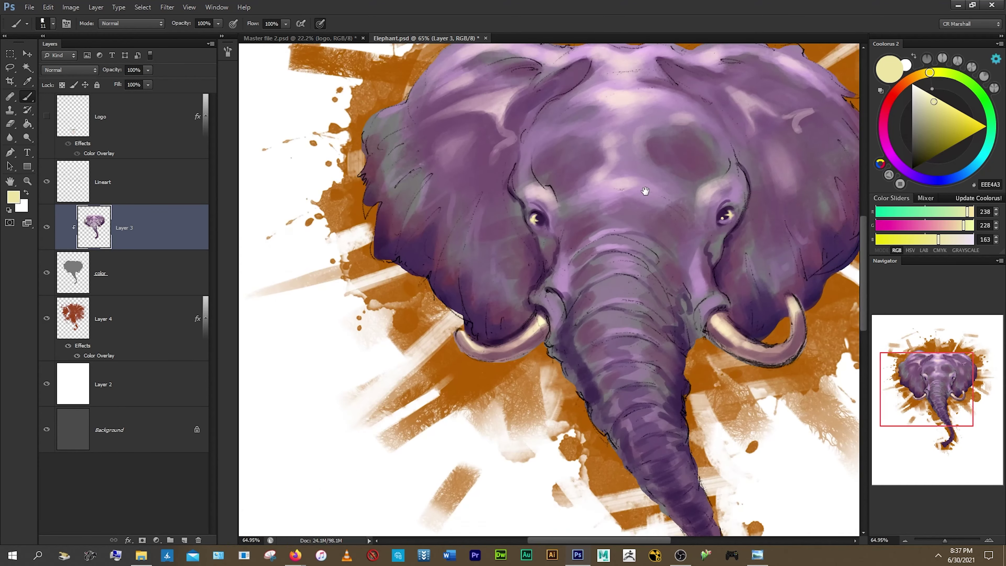
pyautogui.scroll(5, 634, 222)
# - Sample pale pink and dark purple tones to rework shading across the elephant's face
pyautogui.keyDown('alt'); pyautogui.click(602, 155); pyautogui.keyUp('alt')
pyautogui.scroll(-5, 656, 206)
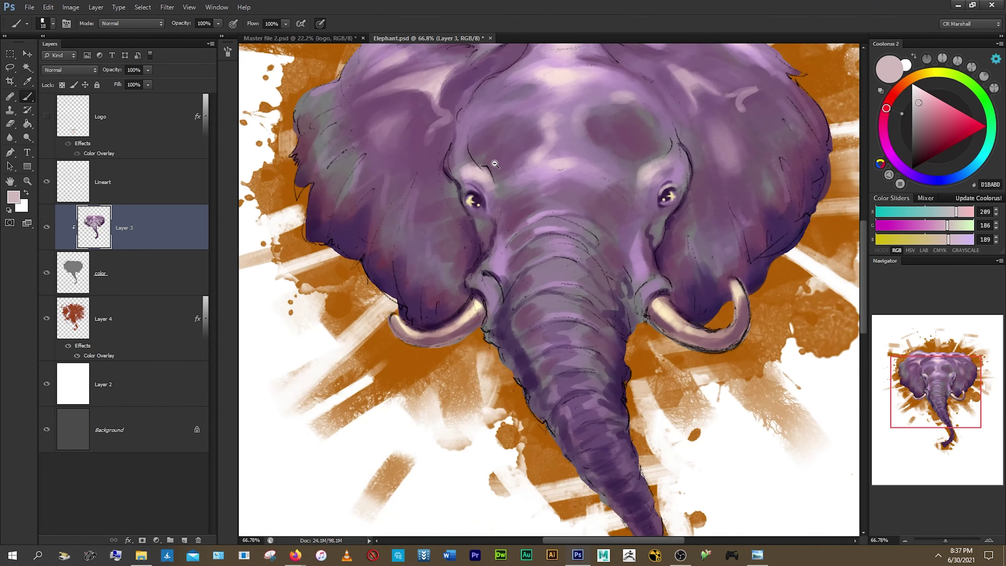
pyautogui.scroll(3, 633, 222)
pyautogui.scroll(2, 574, 237)
pyautogui.keyDown('alt'); pyautogui.click(558, 250); pyautogui.keyUp('alt')
pyautogui.scroll(-5, 558, 250)
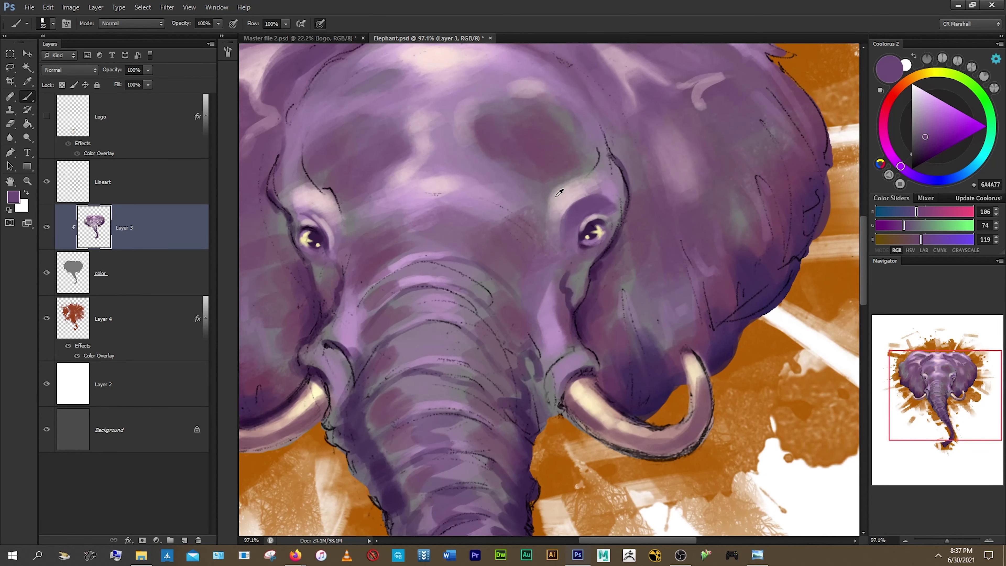
pyautogui.keyDown('alt'); pyautogui.click(552, 225); pyautogui.keyUp('alt')
pyautogui.scroll(-3, 562, 179)
pyautogui.scroll(5, 562, 179)
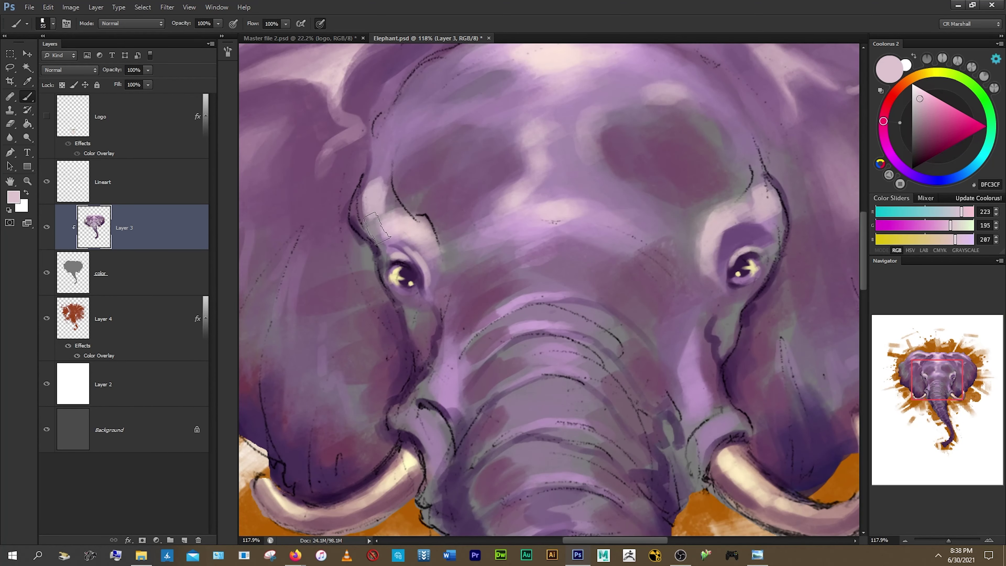
pyautogui.keyDown('alt'); pyautogui.click(390, 131); pyautogui.keyUp('alt')
pyautogui.keyDown('alt'); pyautogui.click(413, 236); pyautogui.keyUp('alt')
pyautogui.scroll(-5, 413, 237)
pyautogui.scroll(2, 475, 246)
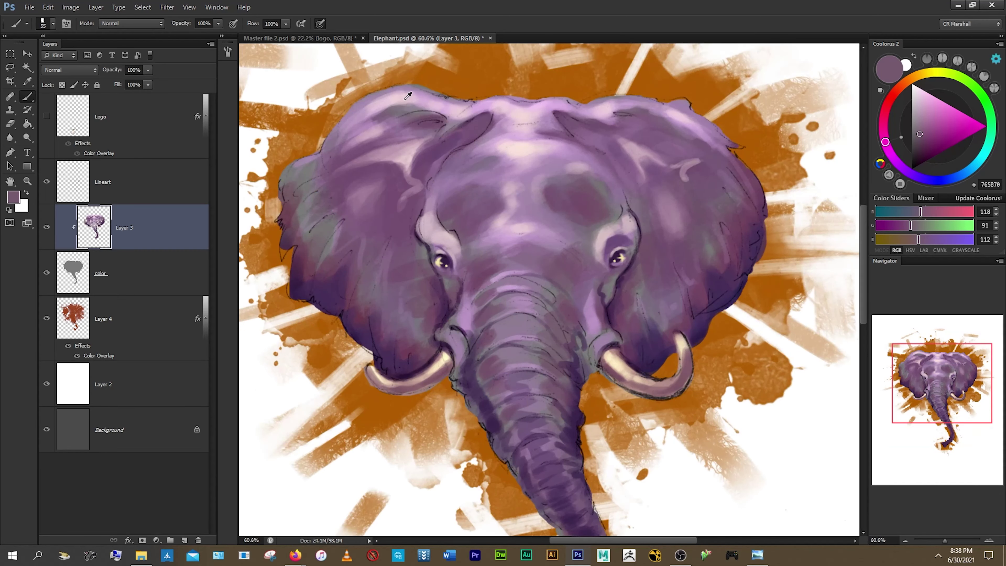
# - Keep alternating dark purple and pale pink shading over the brow and ears
pyautogui.scroll(2, 475, 258)
pyautogui.scroll(-3, 638, 184)
pyautogui.scroll(3, 638, 185)
pyautogui.keyDown('alt'); pyautogui.click(443, 218); pyautogui.keyUp('alt')
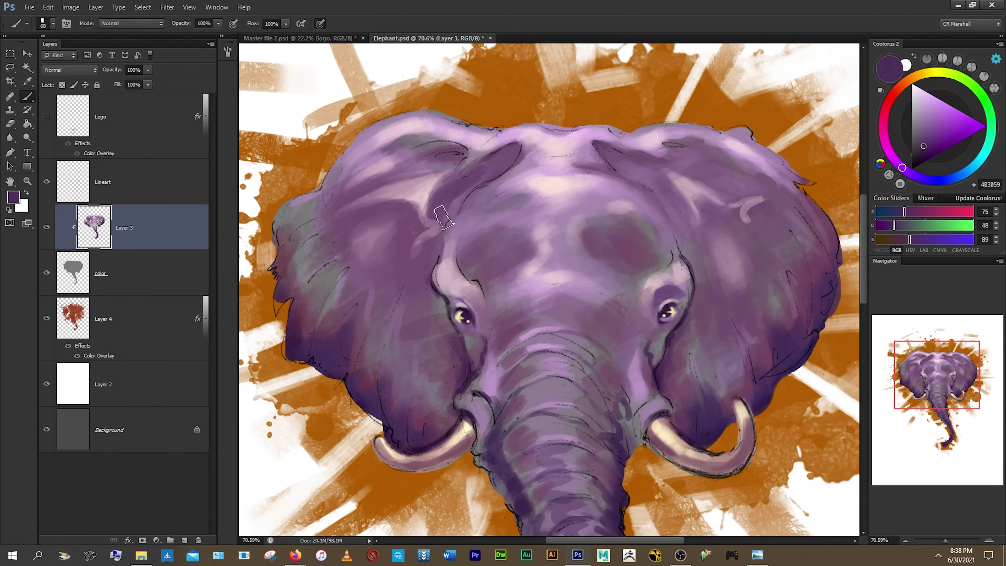
pyautogui.scroll(-5, 438, 224)
pyautogui.scroll(5, 415, 222)
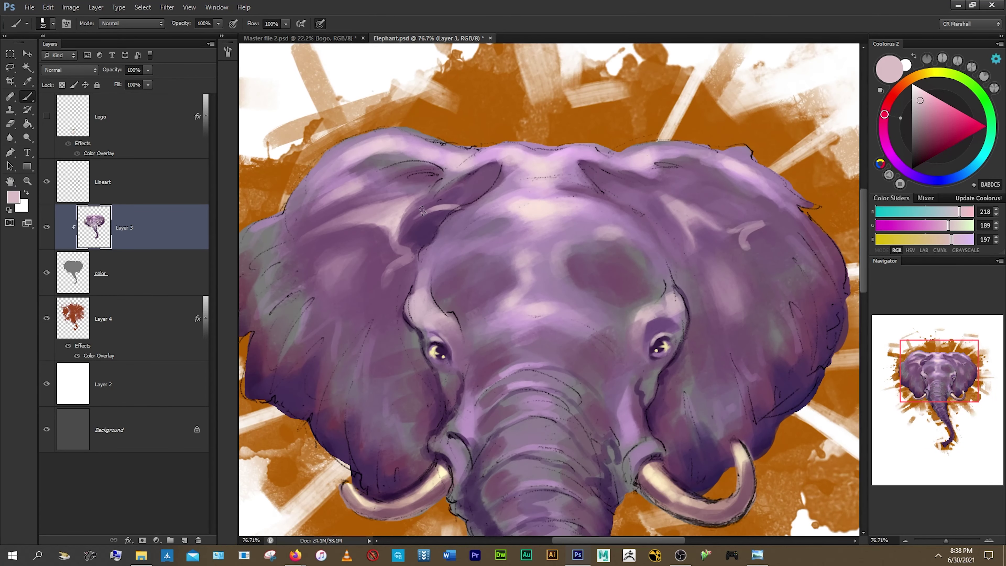
pyautogui.keyDown('alt'); pyautogui.click(408, 222); pyautogui.keyUp('alt')
pyautogui.scroll(-4, 430, 99)
pyautogui.scroll(4, 514, 242)
pyautogui.keyDown('alt'); pyautogui.click(612, 161); pyautogui.keyUp('alt')
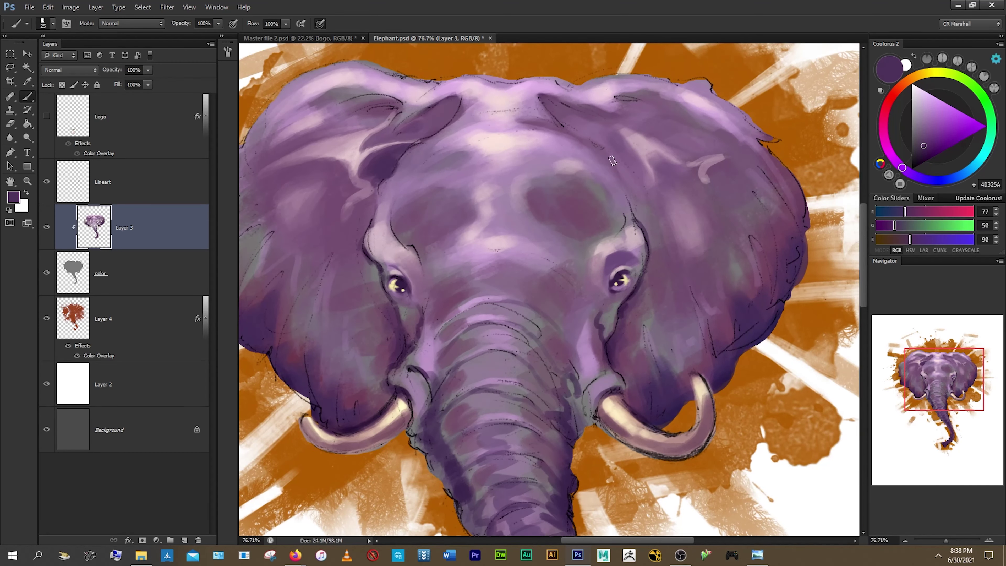
pyautogui.keyDown('alt'); pyautogui.click(586, 139); pyautogui.keyUp('alt')
pyautogui.scroll(-4, 555, 99)
pyautogui.scroll(3, 547, 159)
# - Paint deep purple shadows beside the elephant's left eye
pyautogui.scroll(3, 533, 260)
pyautogui.keyDown('alt'); pyautogui.click(534, 259); pyautogui.keyUp('alt')
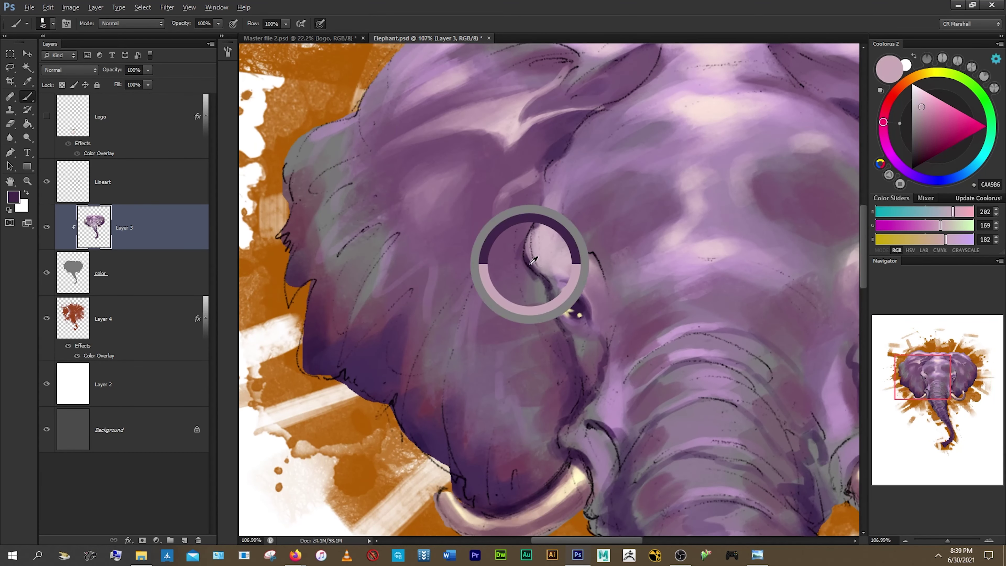
pyautogui.moveTo(513, 253); pyautogui.dragTo(527, 279)
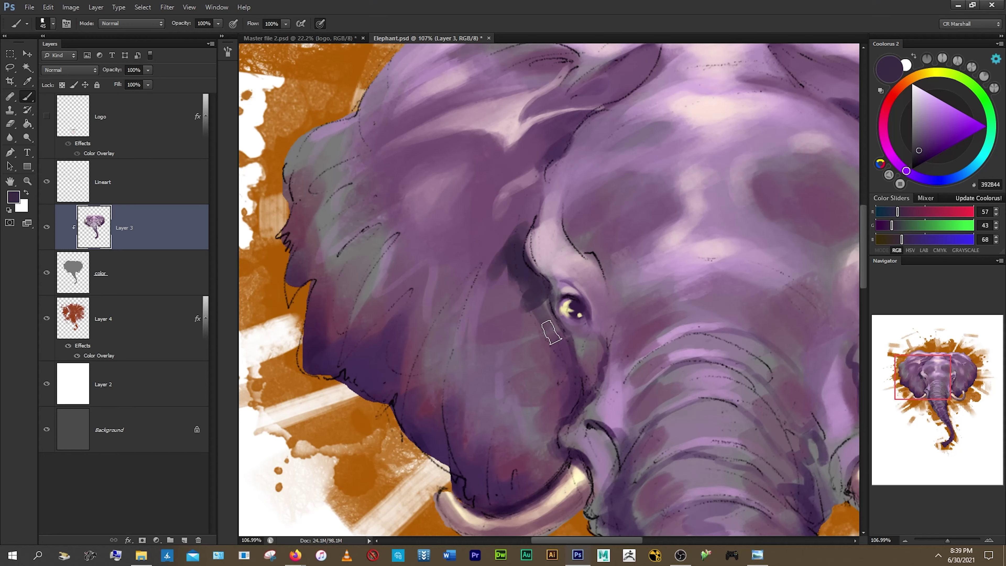
pyautogui.scroll(-1, 551, 332)
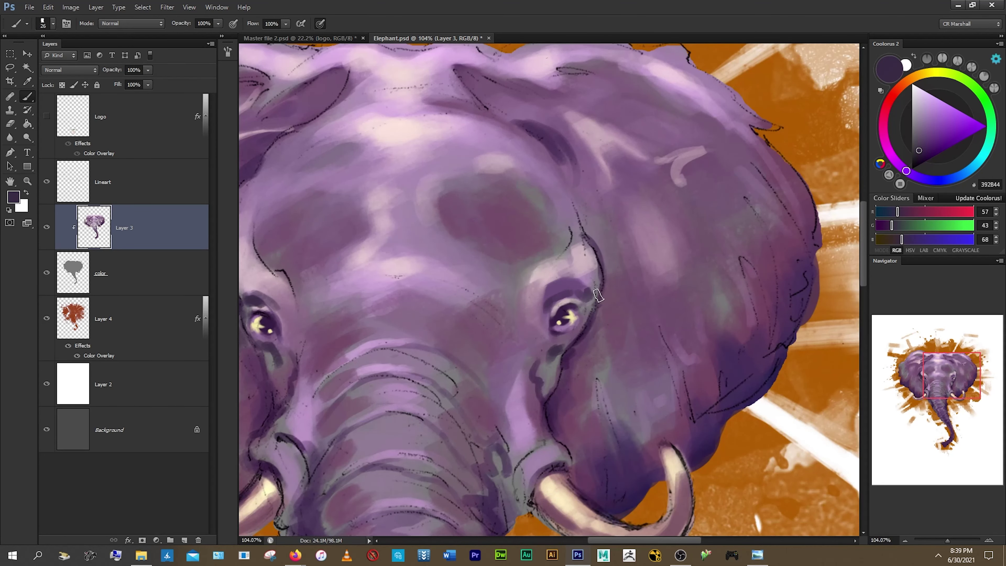
pyautogui.scroll(-1, 455, 274)
pyautogui.keyDown('alt'); pyautogui.click(455, 273); pyautogui.keyUp('alt')
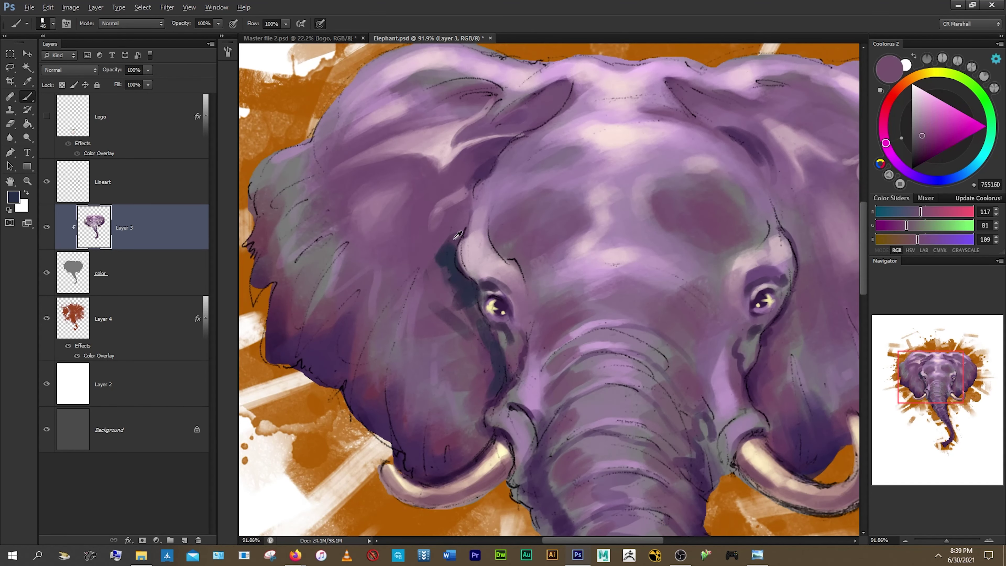
pyautogui.keyDown('alt'); pyautogui.click(426, 281); pyautogui.keyUp('alt')
pyautogui.moveTo(436, 274); pyautogui.dragTo(481, 328)
pyautogui.scroll(-1, 455, 382)
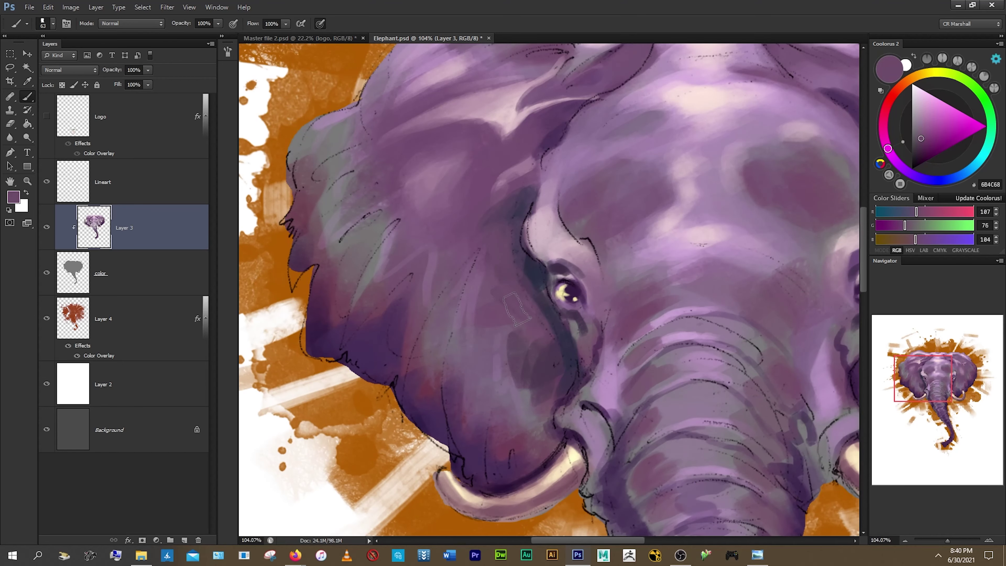
pyautogui.keyDown('alt'); pyautogui.click(471, 258); pyautogui.keyUp('alt')
pyautogui.scroll(-1, 663, 272)
pyautogui.scroll(1, 662, 273)
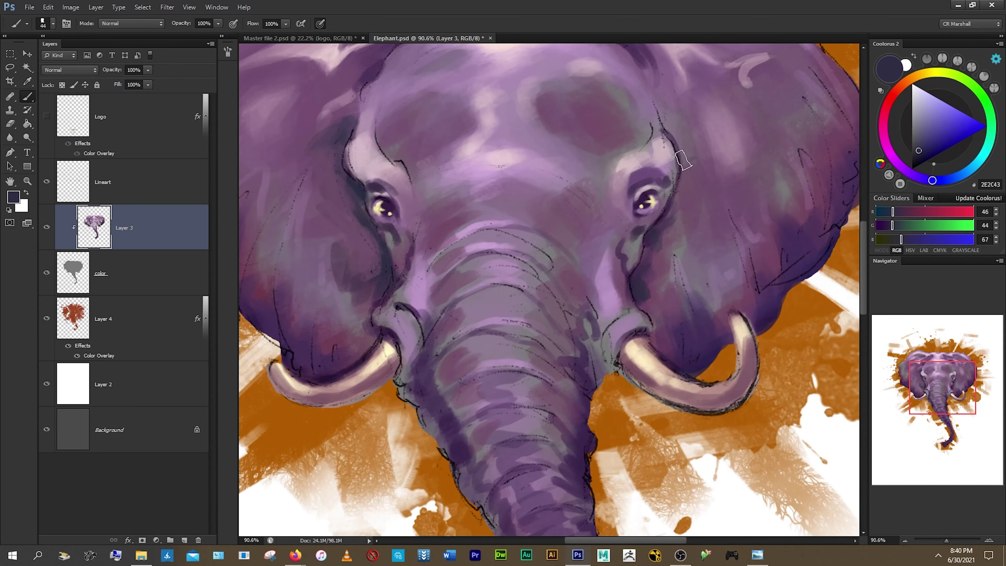
pyautogui.scroll(-1, 667, 206)
# - Sample darker purples to deepen the shadow in the right eye socket
pyautogui.keyDown('alt'); pyautogui.click(646, 298); pyautogui.keyUp('alt')
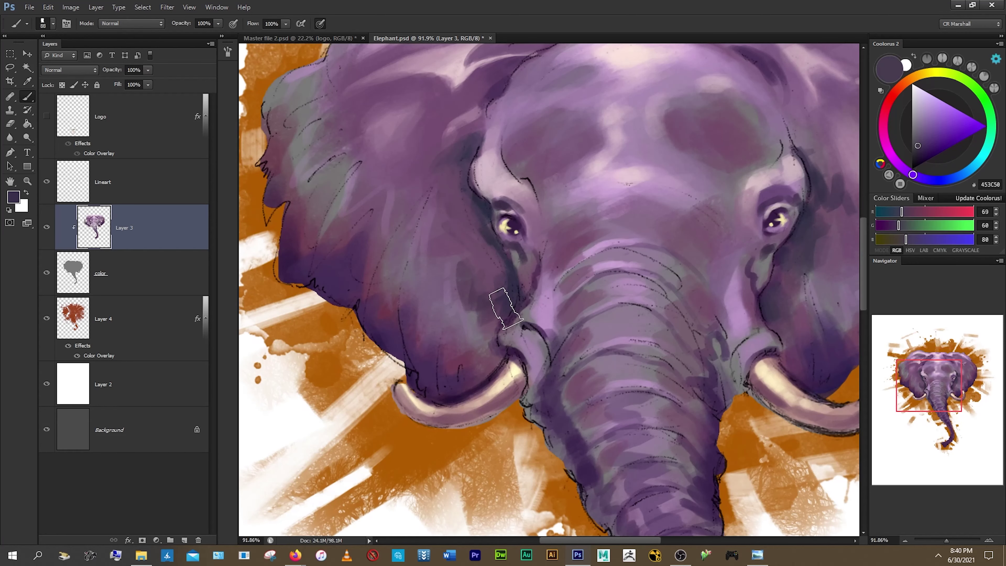
pyautogui.scroll(-2, 584, 157)
pyautogui.scroll(2, 583, 157)
pyautogui.scroll(2, 637, 245)
pyautogui.keyDown('alt'); pyautogui.click(634, 267); pyautogui.keyUp('alt')
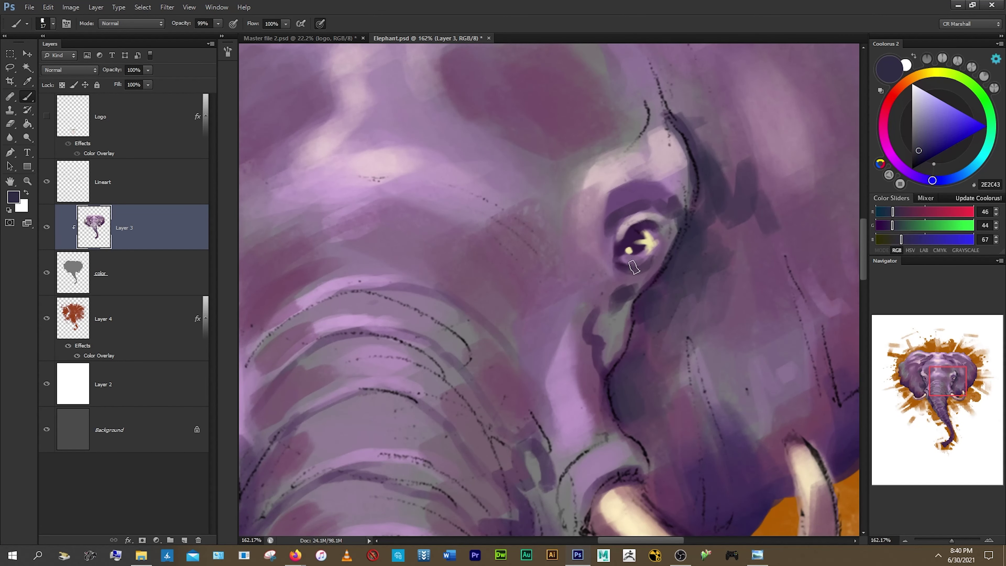
pyautogui.scroll(-3, 642, 226)
pyautogui.scroll(1, 574, 245)
pyautogui.keyDown('alt'); pyautogui.click(734, 190); pyautogui.keyUp('alt')
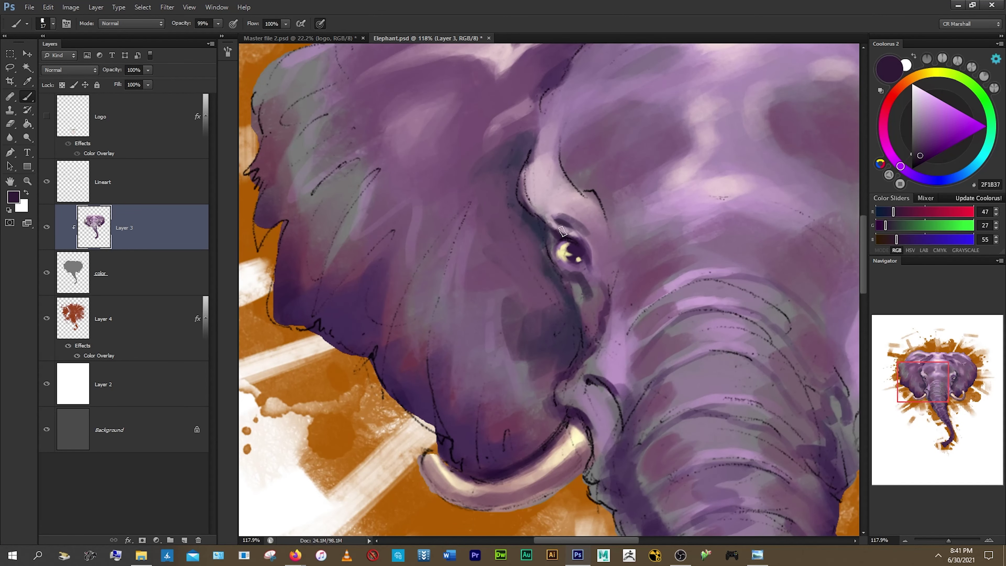
pyautogui.scroll(1, 735, 189)
pyautogui.keyDown('alt'); pyautogui.click(707, 194); pyautogui.keyUp('alt')
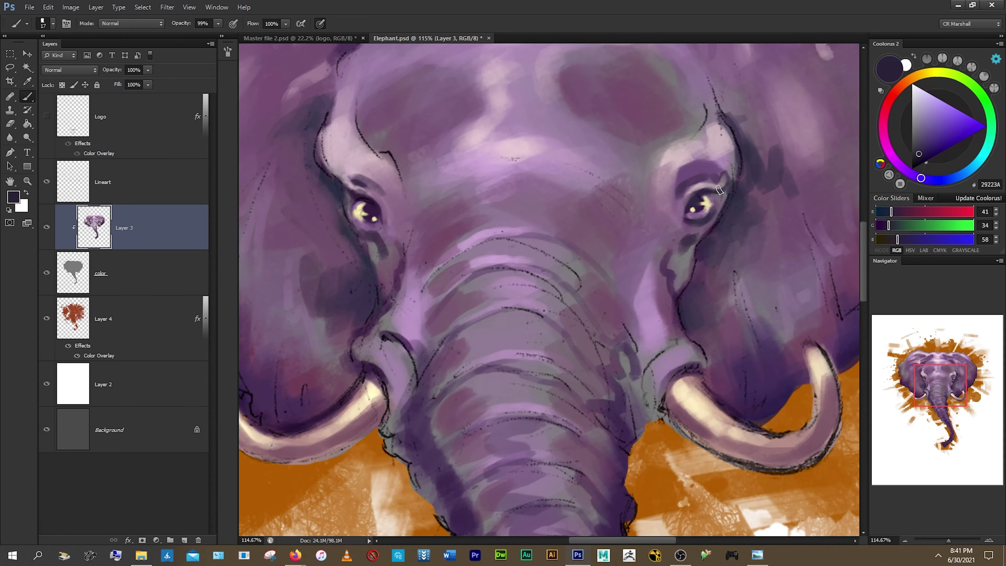
pyautogui.keyDown('alt'); pyautogui.click(698, 167); pyautogui.keyUp('alt')
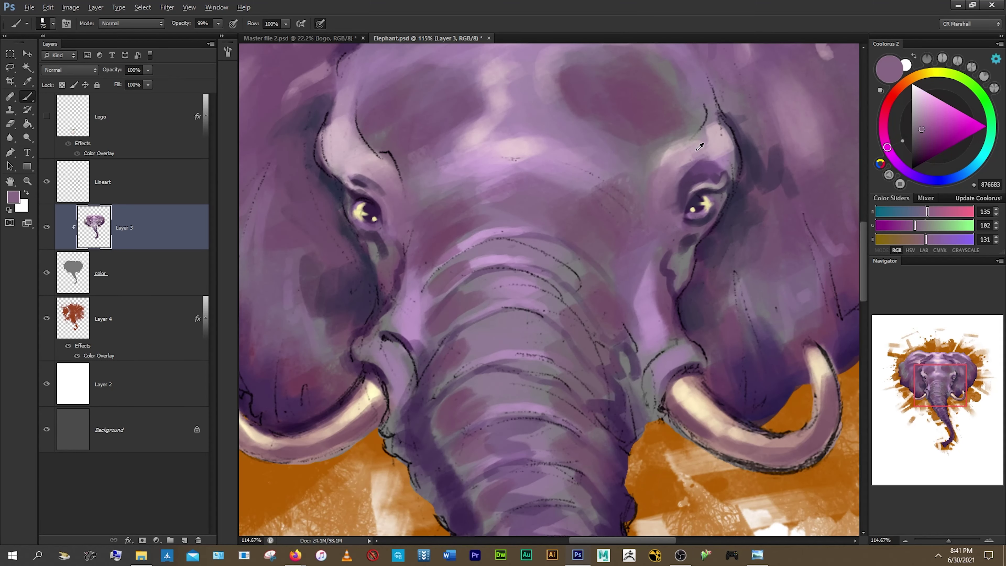
pyautogui.keyDown('alt'); pyautogui.click(391, 198); pyautogui.keyUp('alt')
# - Brush soft light pink tones across the face, head and upper trunk
pyautogui.moveTo(391, 198)
pyautogui.mouseDown()
pyautogui.moveTo(580, 200)
pyautogui.moveTo(590, 137)
pyautogui.moveTo(542, 274)
pyautogui.mouseUp()
pyautogui.keyDown('alt'); pyautogui.click(580, 200); pyautogui.keyUp('alt')
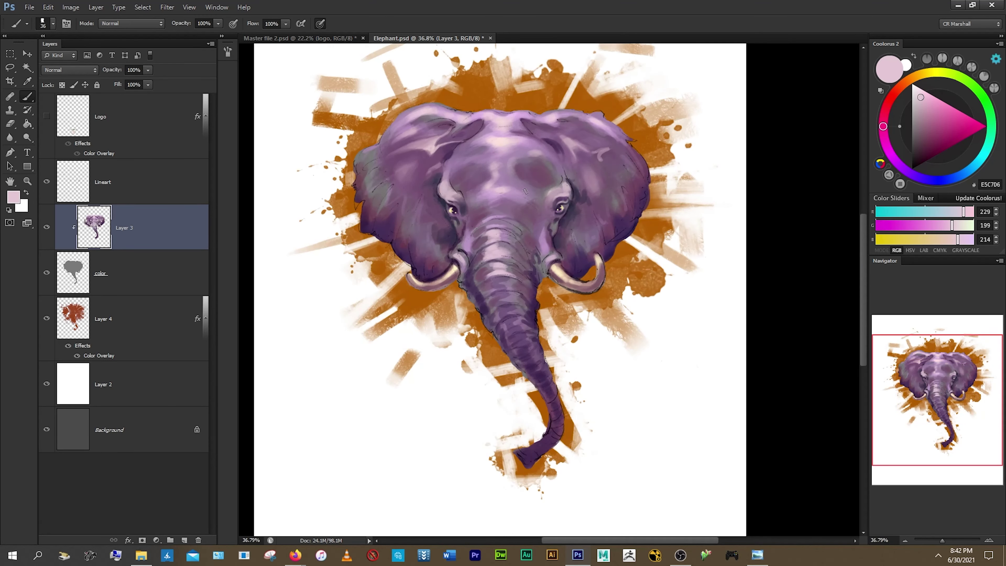
pyautogui.moveTo(540, 323); pyautogui.dragTo(527, 254)
pyautogui.keyDown('alt'); pyautogui.click(550, 252); pyautogui.keyUp('alt')
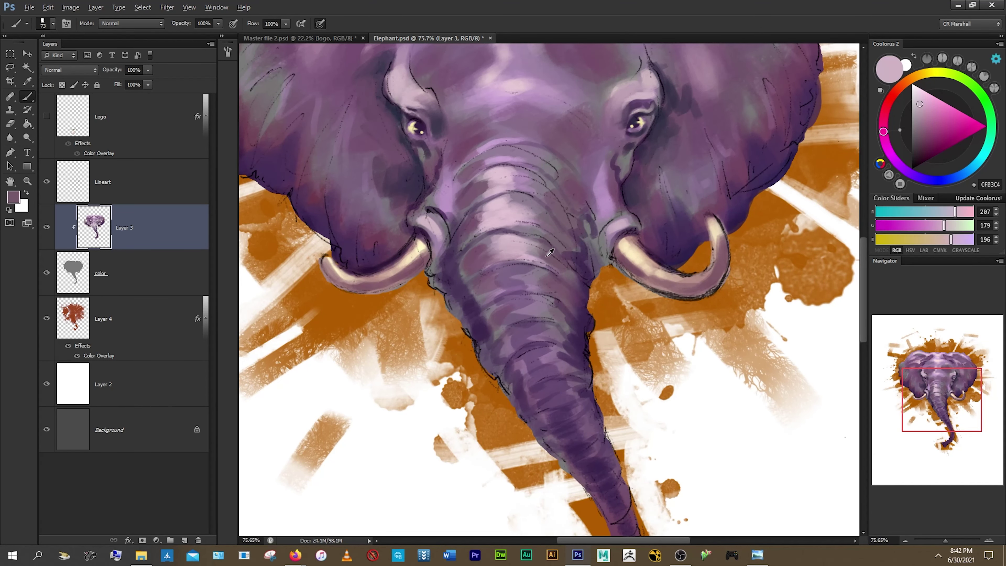
pyautogui.keyDown('alt'); pyautogui.click(513, 274); pyautogui.keyUp('alt')
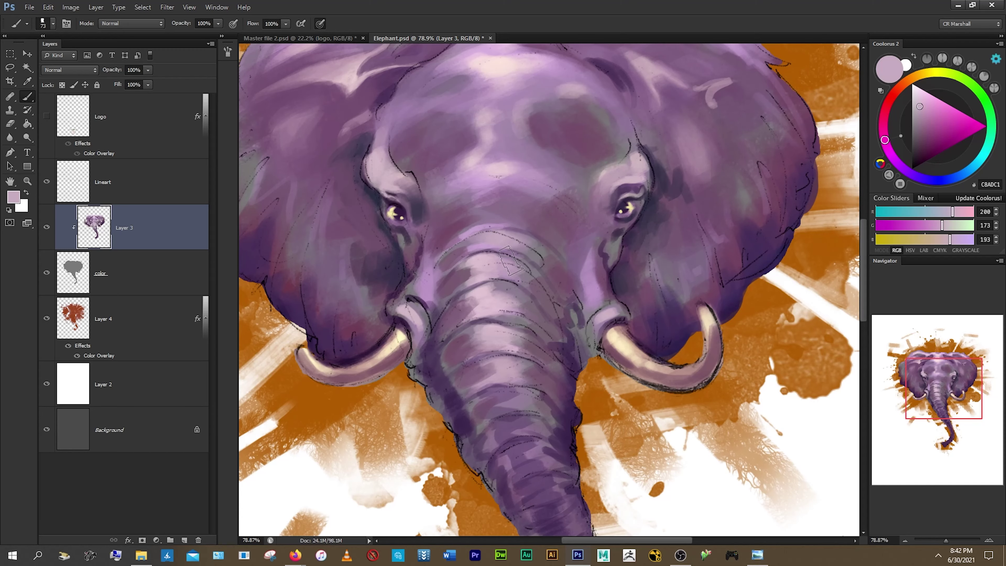
pyautogui.moveTo(519, 305); pyautogui.dragTo(650, 284)
pyautogui.keyDown('alt'); pyautogui.click(538, 302); pyautogui.keyUp('alt')
# - Erase stray strokes on the Lineart layer, then return to brushing on Layer 3
pyautogui.hotkey('ctrl', '0')
pyautogui.keyDown('alt'); pyautogui.click(602, 225); pyautogui.keyUp('alt')
pyautogui.hotkey('ctrl', '-')
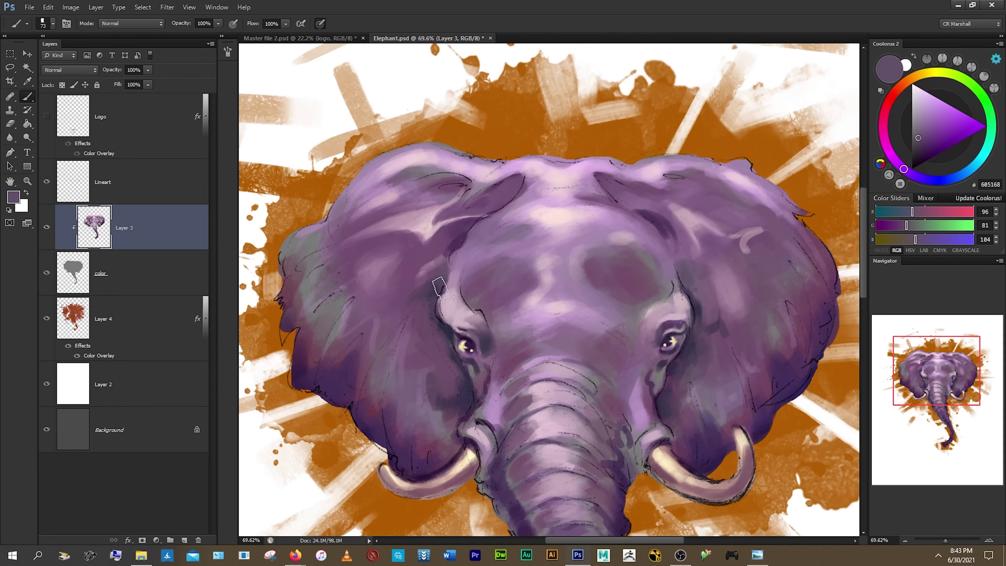
pyautogui.hotkey('alt', ']')
pyautogui.press('e')
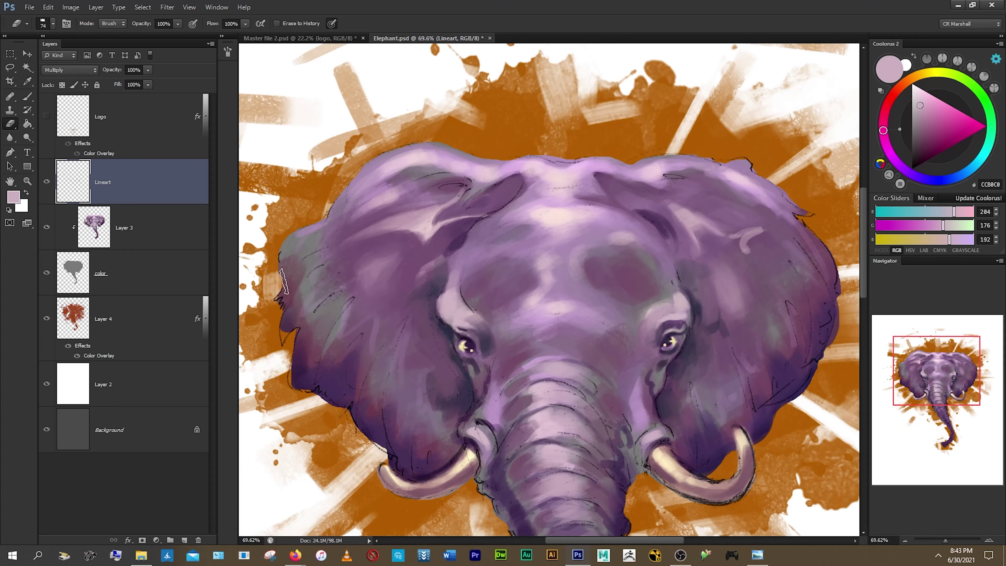
pyautogui.scroll(-3, 515, 204)
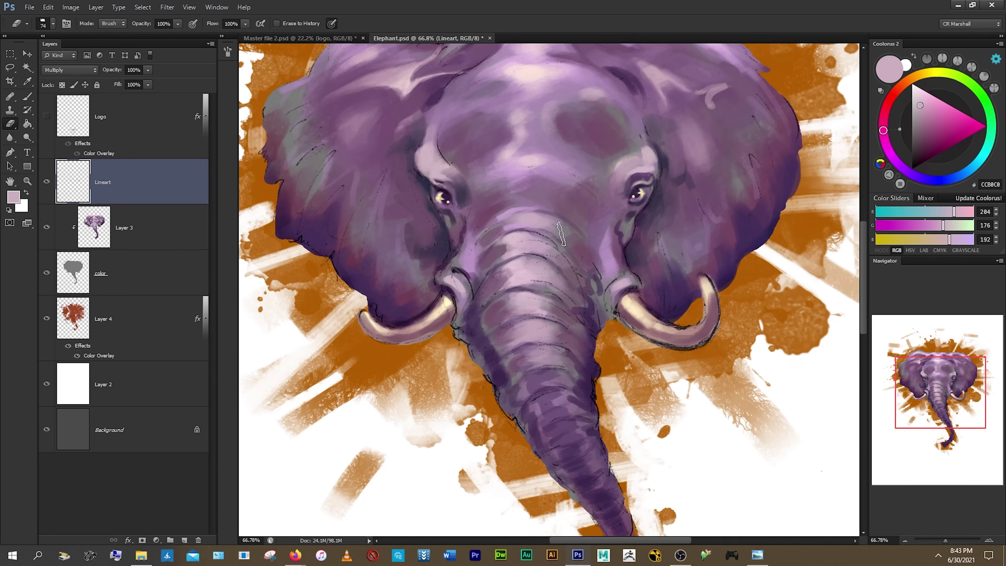
pyautogui.hotkey('alt', '[')
pyautogui.press('b')
pyautogui.rightClick(529, 174)
pyautogui.click(528, 175)
# - Paint near-white glints into the left eye, checking the full image between passes
pyautogui.scroll(2, 528, 174)
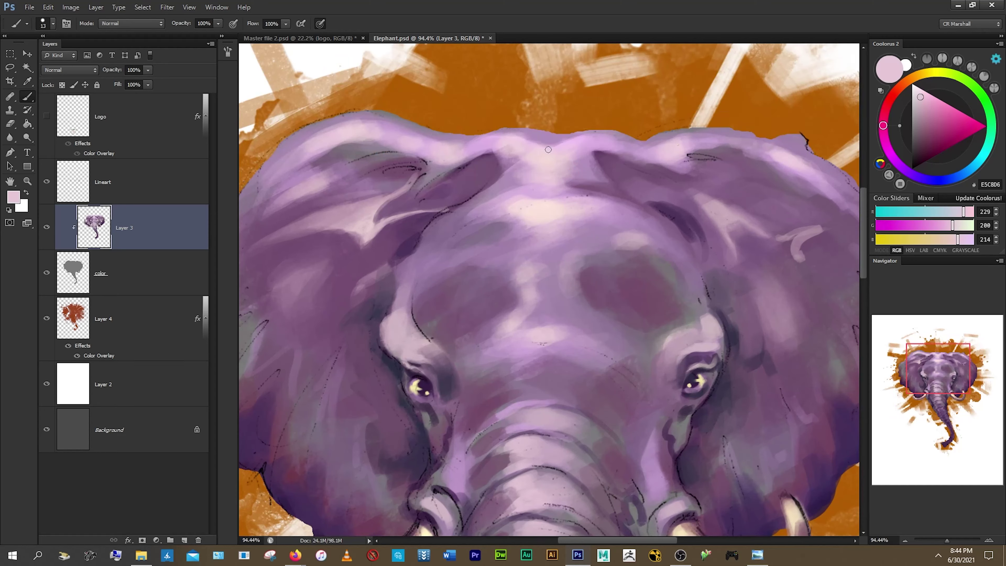
pyautogui.keyDown('alt'); pyautogui.click(486, 136); pyautogui.keyUp('alt')
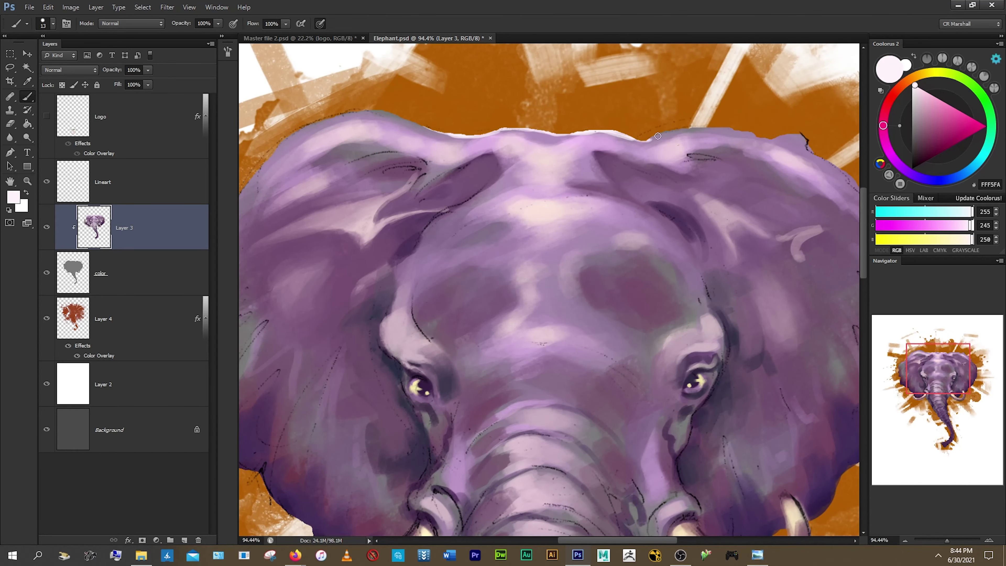
pyautogui.hotkey('ctrl', '0')
pyautogui.scroll(5, 545, 136)
pyautogui.hscroll(5, 631, 160)
pyautogui.scroll(-1, 631, 159)
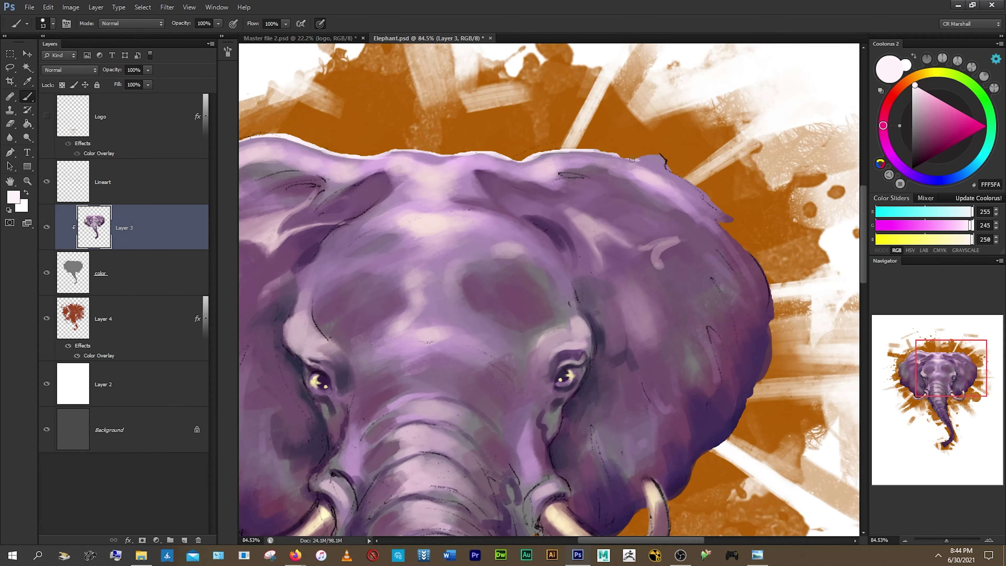
pyautogui.hotkey('ctrl', '0')
pyautogui.scroll(5, 596, 206)
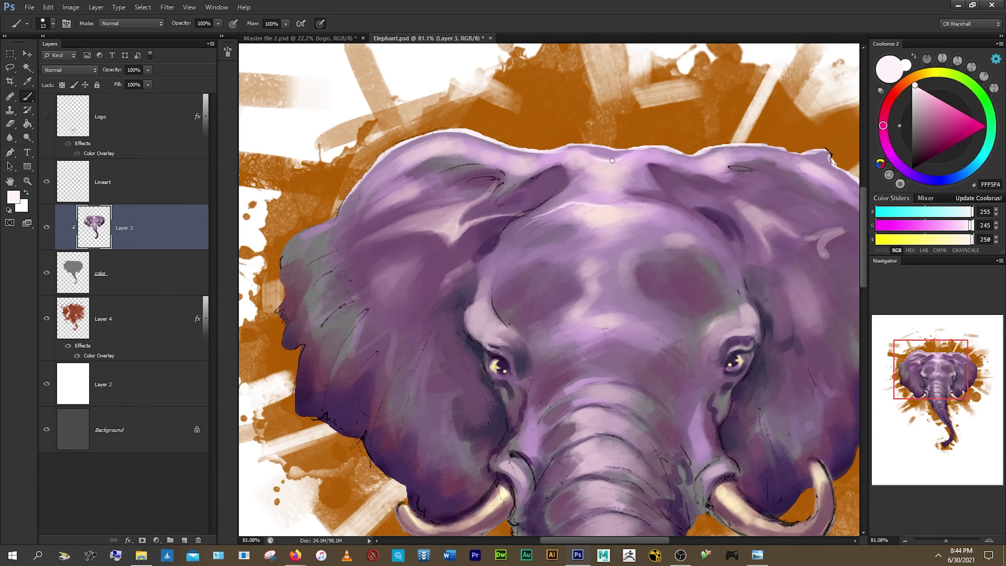
pyautogui.scroll(-1, 616, 197)
pyautogui.hscroll(1, 616, 198)
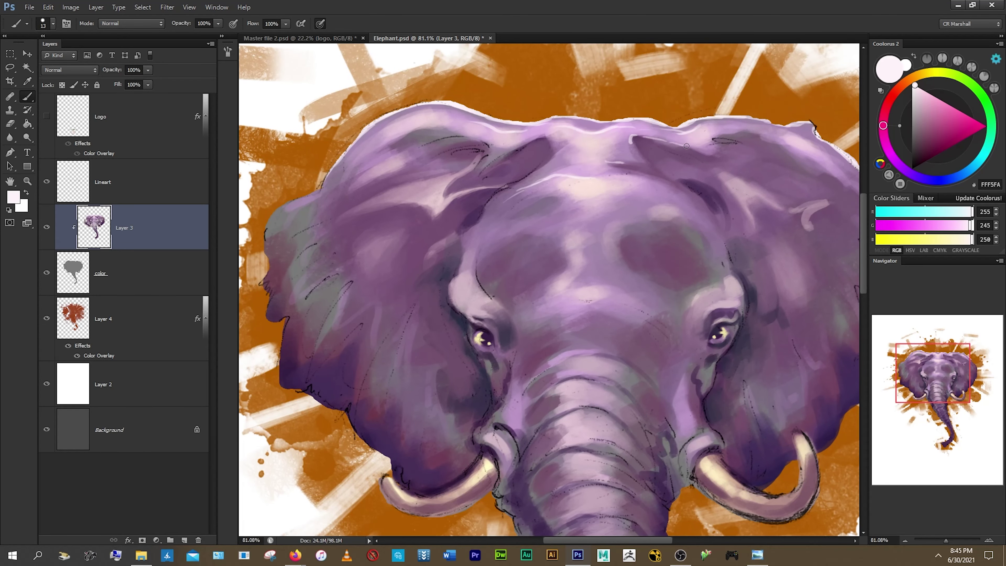
pyautogui.hotkey('ctrl', '0')
pyautogui.scroll(5, 487, 222)
pyautogui.hotkey('ctrl', '0')
# - Refine the glints in both eyes while checking the whole painting
pyautogui.scroll(5, 519, 230)
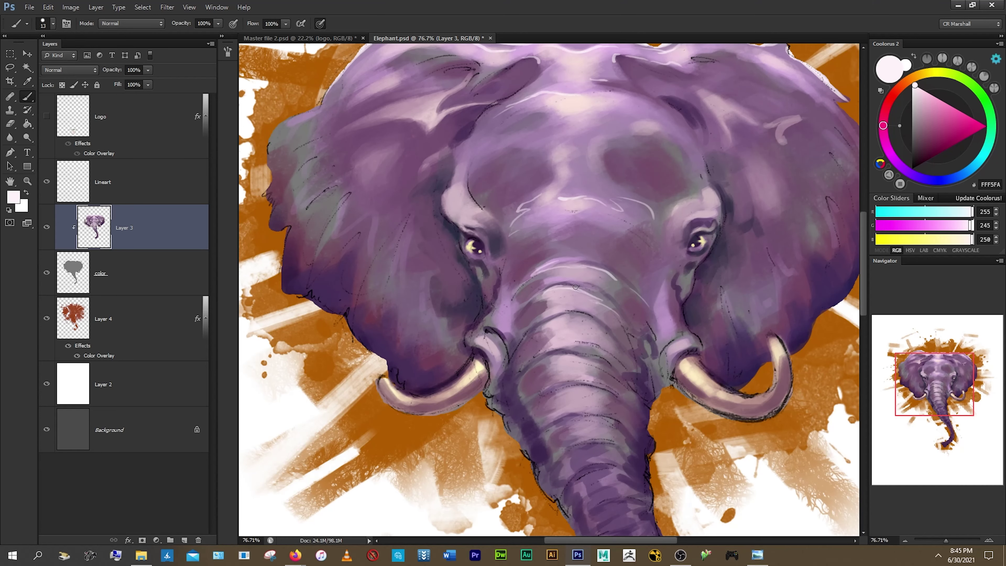
pyautogui.hotkey('ctrl', '0')
pyautogui.scroll(5, 642, 208)
pyautogui.scroll(-2, 641, 208)
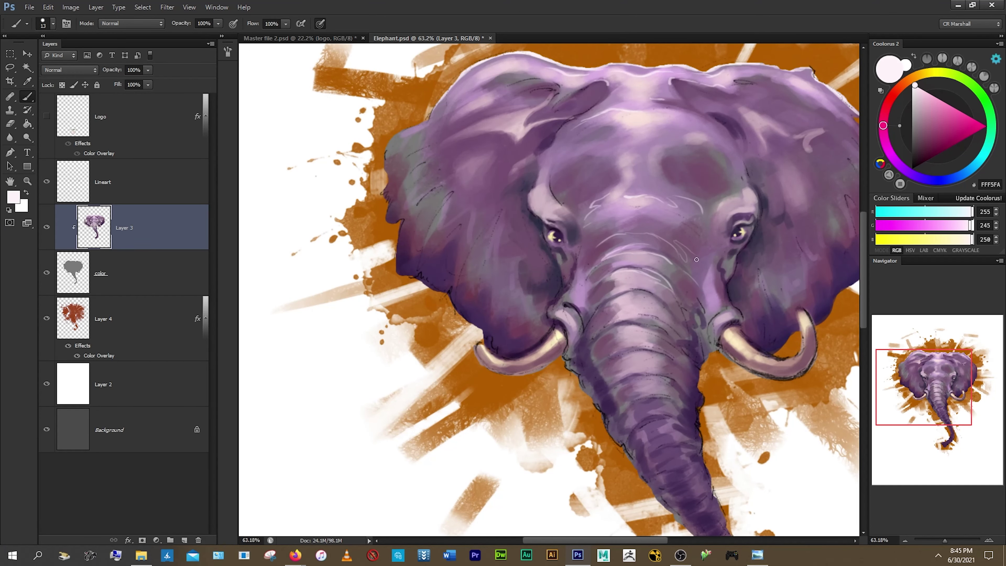
pyautogui.scroll(1, 681, 273)
pyautogui.hotkey('ctrl', '0')
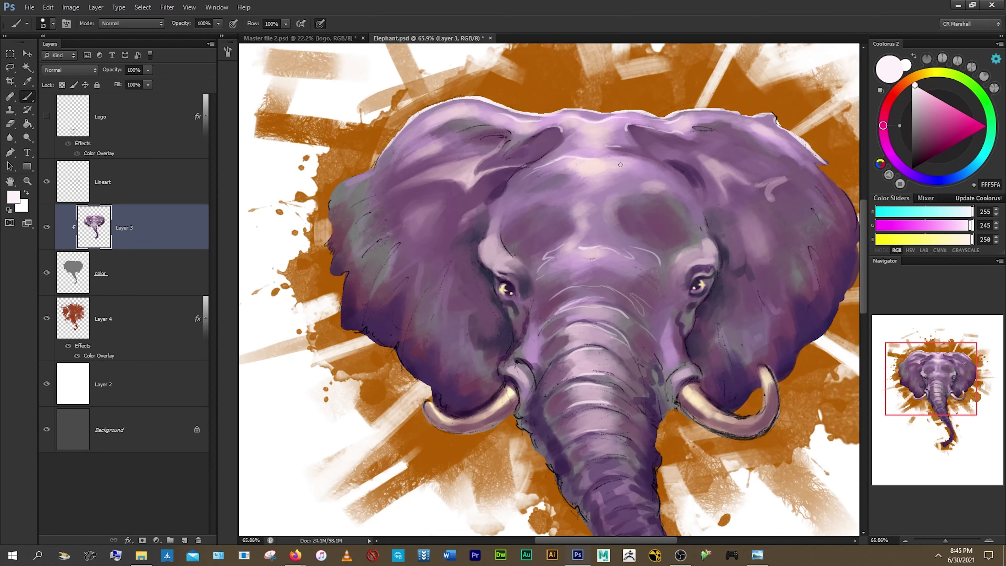
pyautogui.scroll(5, 554, 257)
pyautogui.scroll(3, 557, 261)
pyautogui.hotkey('ctrl', '0')
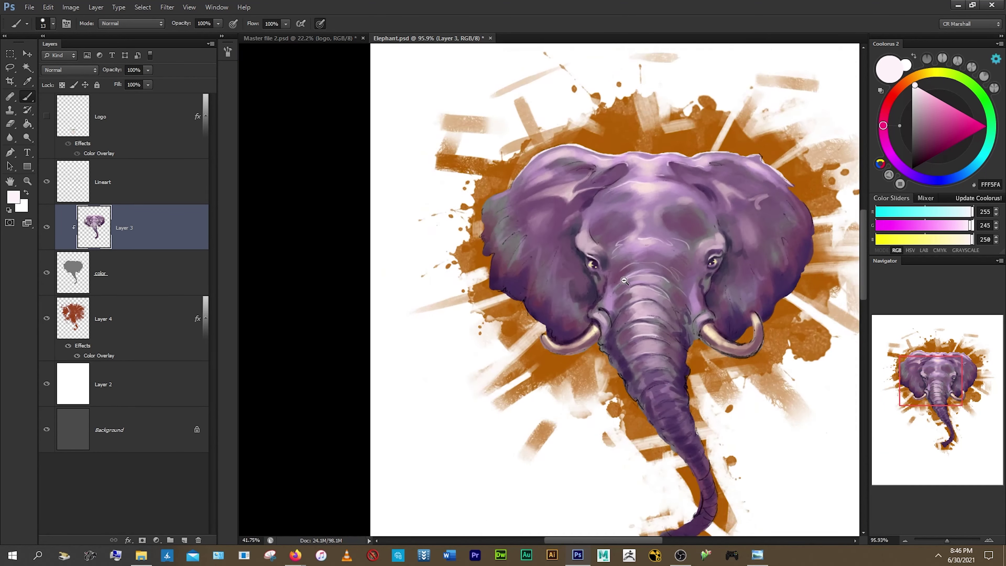
pyautogui.scroll(4, 673, 258)
pyautogui.scroll(2, 700, 263)
pyautogui.scroll(-3, 700, 262)
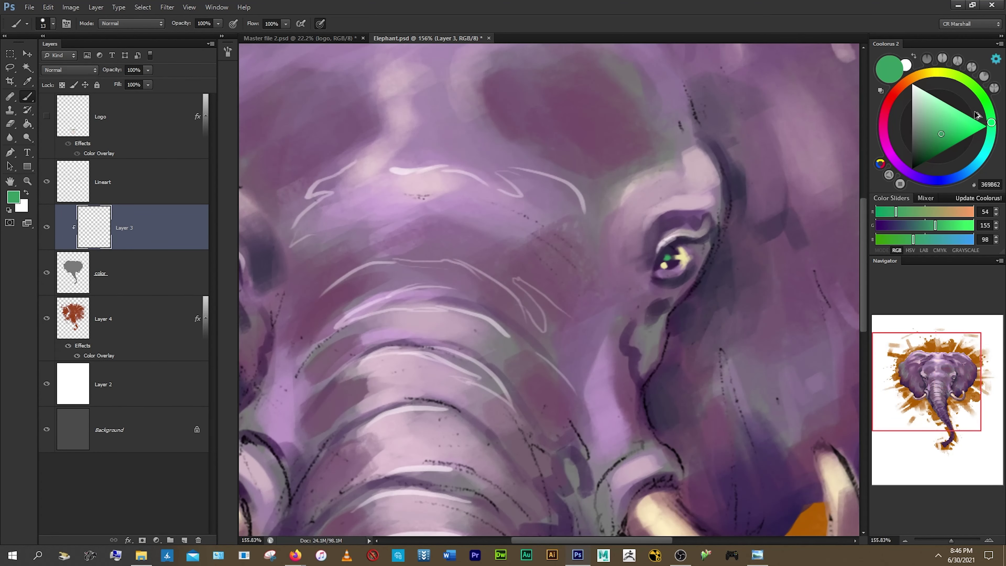
# - Choose a teal green colour and add tiny flecks to the eyes
pyautogui.click(941, 133)
pyautogui.scroll(2, 673, 258)
pyautogui.hotkey('ctrl', '0')
pyautogui.moveTo(946, 159); pyautogui.dragTo(967, 140)
pyautogui.scroll(1, 479, 277)
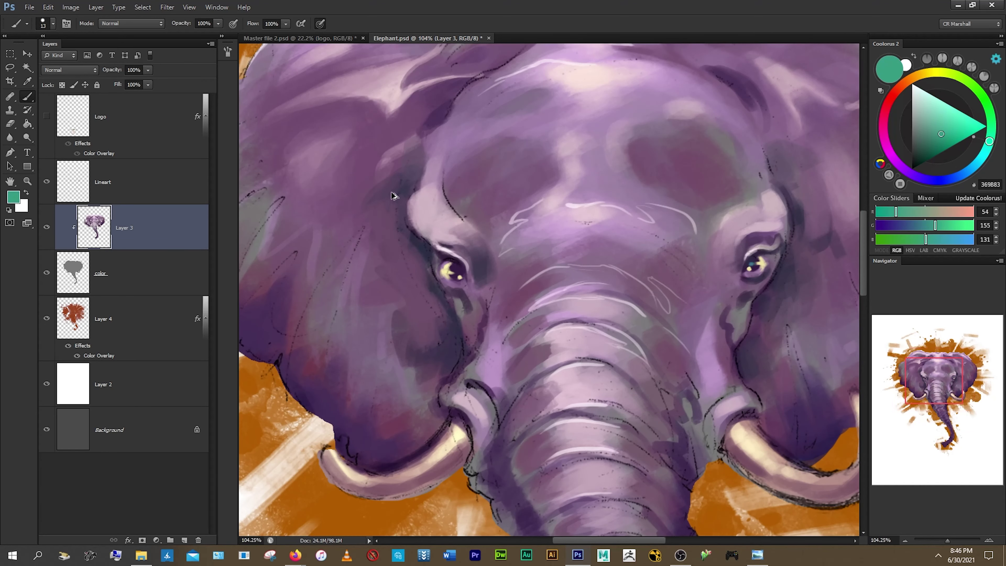
pyautogui.scroll(3, 479, 277)
# - Set the foreground colour to cream FFF6E6 for painting the tusks
pyautogui.hotkey('ctrl', '0')
pyautogui.scroll(4, 699, 231)
pyautogui.hotkey('ctrl', '0')
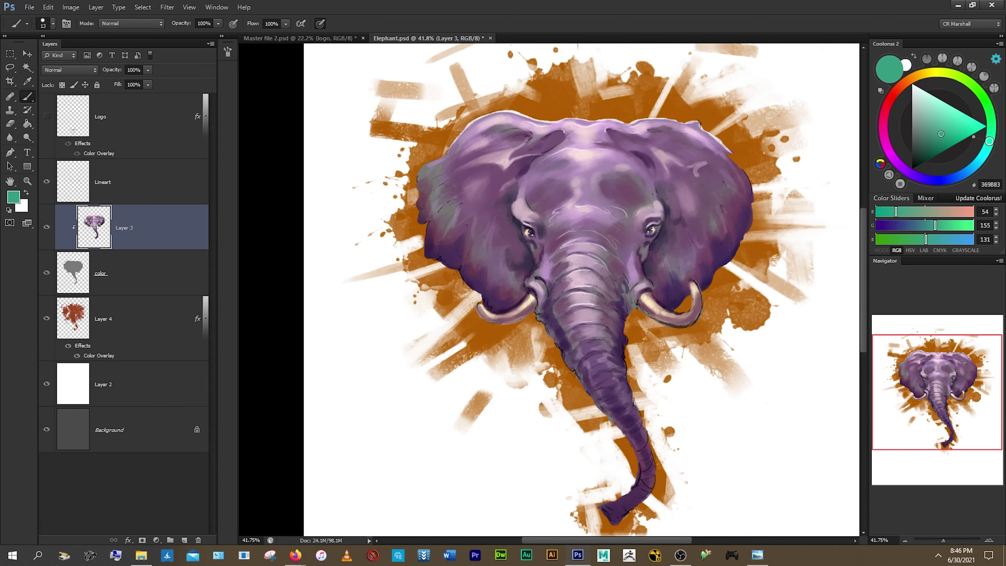
pyautogui.scroll(3, 673, 257)
pyautogui.keyDown('alt'); pyautogui.click(667, 269); pyautogui.keyUp('alt')
pyautogui.scroll(1, 667, 269)
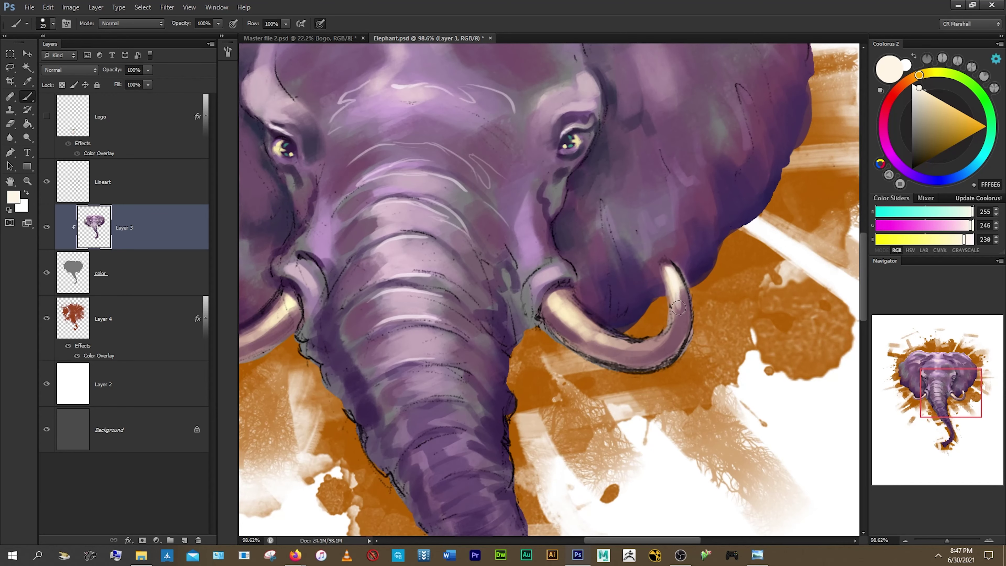
# - Erase around the tusks on the color layer
pyautogui.hotkey('ctrl', '0')
pyautogui.scroll(1, 452, 297)
pyautogui.hotkey('alt', '[')
pyautogui.press('e')
pyautogui.rightClick(451, 301)
pyautogui.press('Escape')
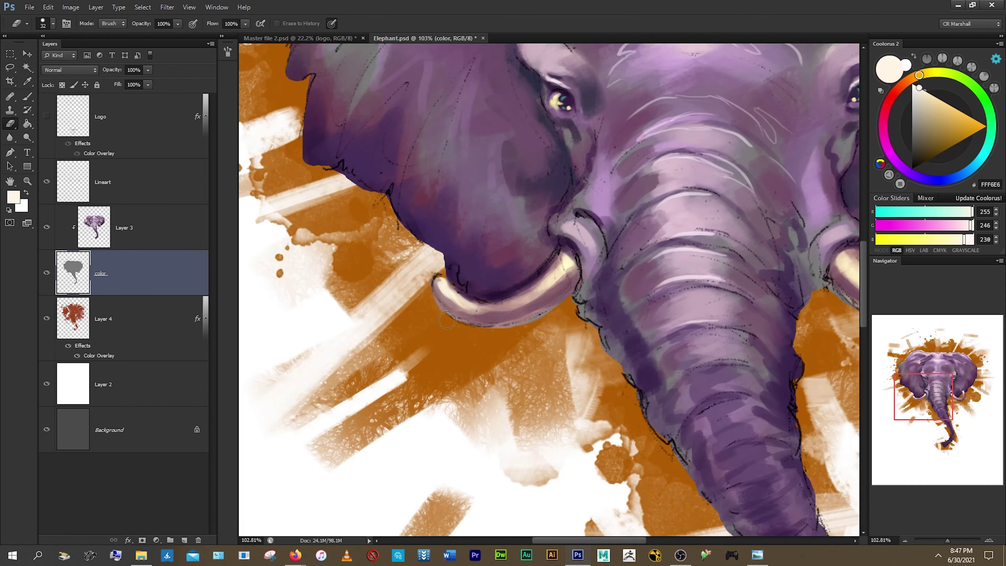
# - Outline the tops of both tusks on Lineart in dark purple 22142C
pyautogui.hotkey('alt', ']')
pyautogui.hotkey('alt', ']')
pyautogui.hotkey('ctrl', '0')
pyautogui.scroll(3, 648, 200)
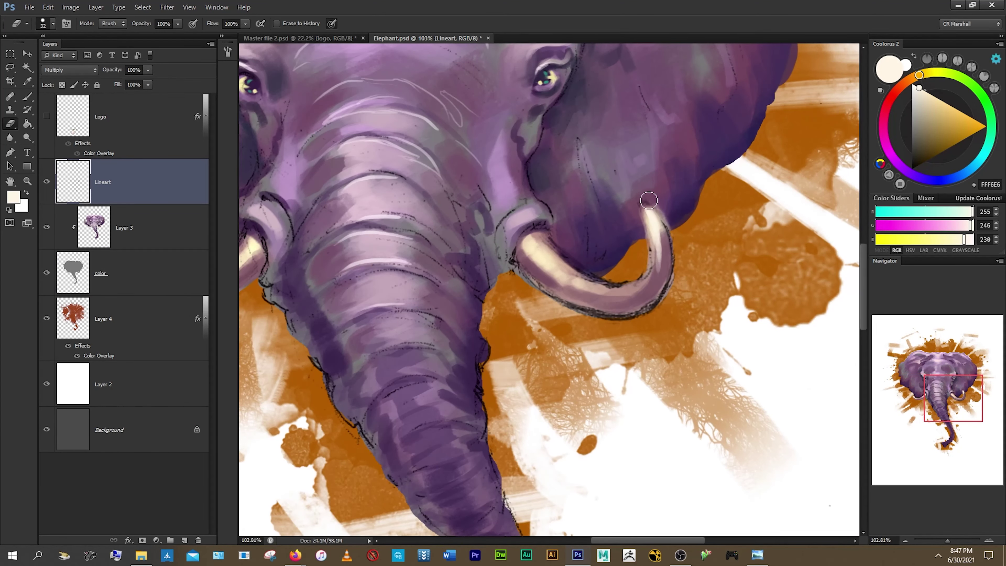
pyautogui.press('b')
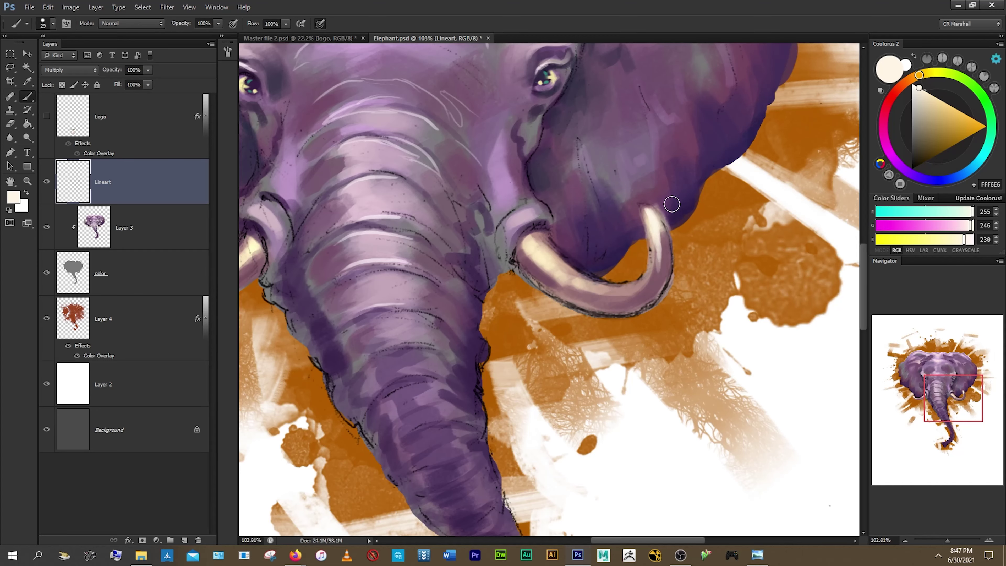
pyautogui.keyDown('alt'); pyautogui.click(666, 209); pyautogui.keyUp('alt')
pyautogui.keyDown('alt'); pyautogui.click(651, 205); pyautogui.keyUp('alt')
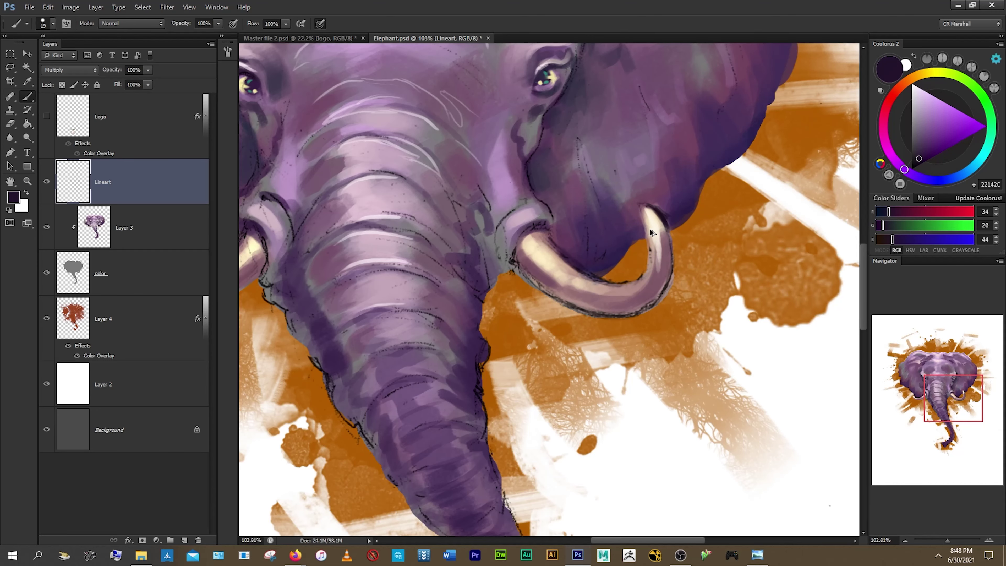
pyautogui.hotkey('ctrl', '0')
pyautogui.scroll(3, 462, 228)
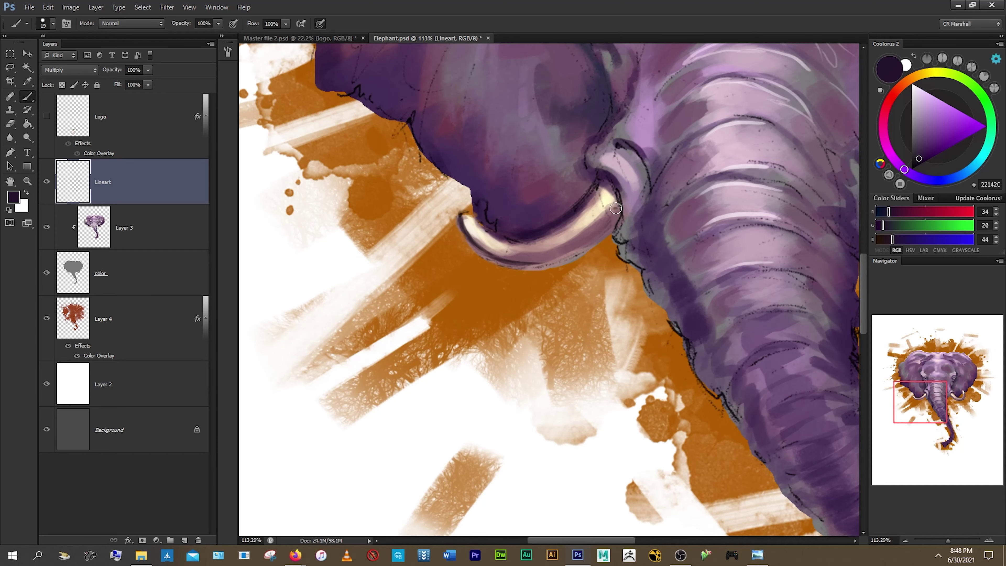
pyautogui.hotkey('ctrl', '0')
pyautogui.scroll(3, 614, 246)
pyautogui.scroll(-1, 709, 264)
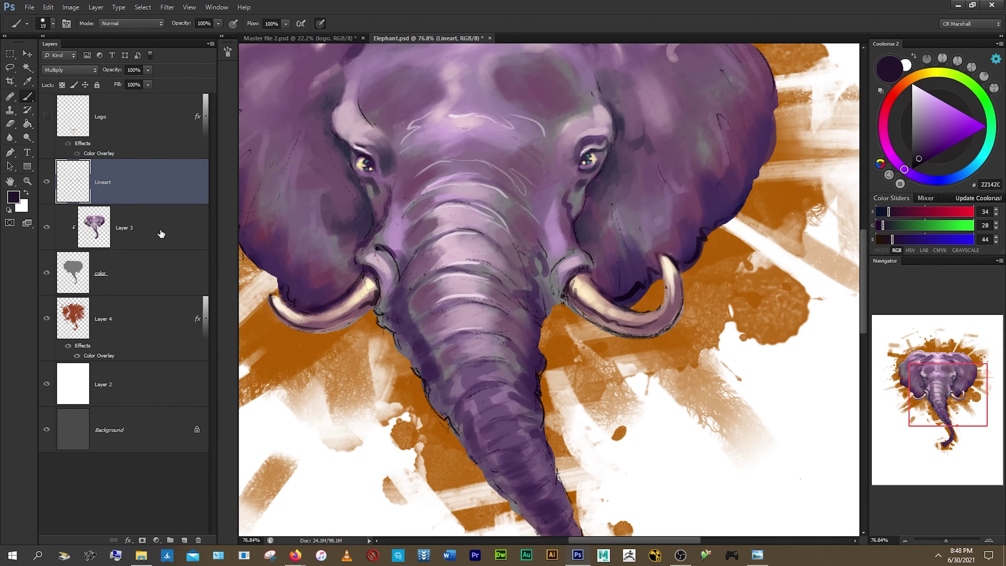
# - On Layer 3, shade the face with a light pinkish mauve sampled from the head
pyautogui.click(161, 233)
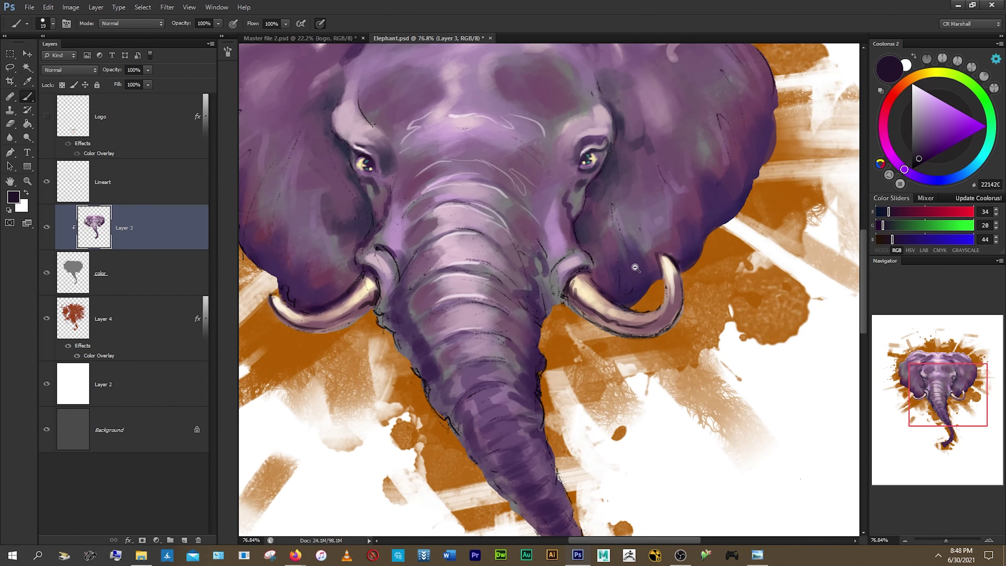
pyautogui.scroll(2, 673, 257)
pyautogui.scroll(1, 706, 238)
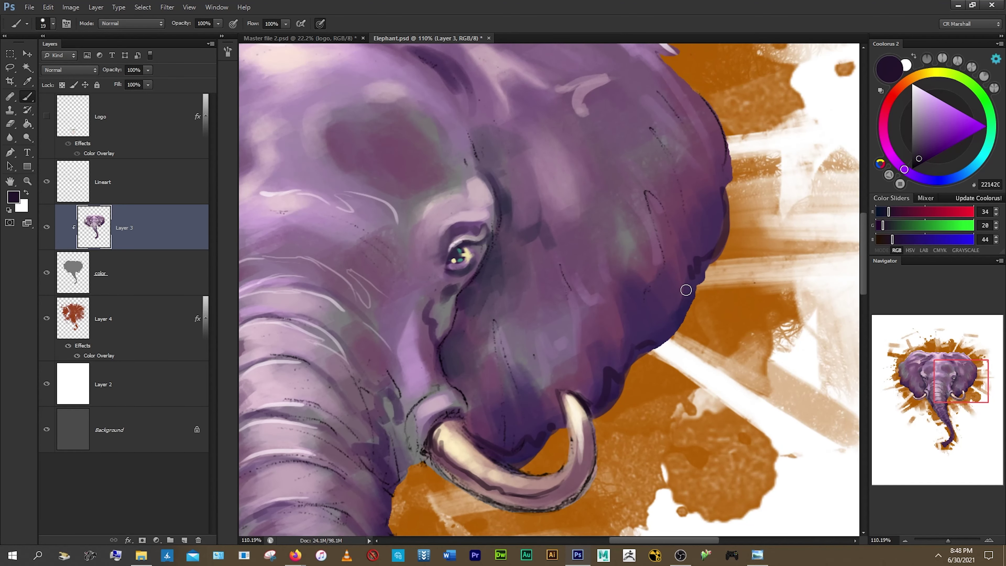
pyautogui.scroll(-3, 685, 287)
pyautogui.scroll(-3, 470, 154)
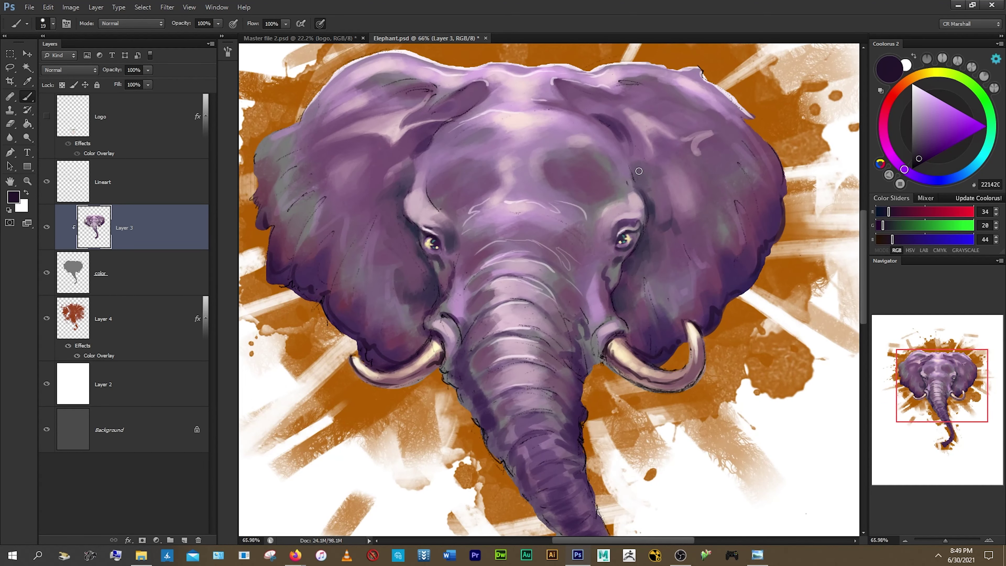
pyautogui.scroll(4, 448, 266)
pyautogui.scroll(-3, 546, 373)
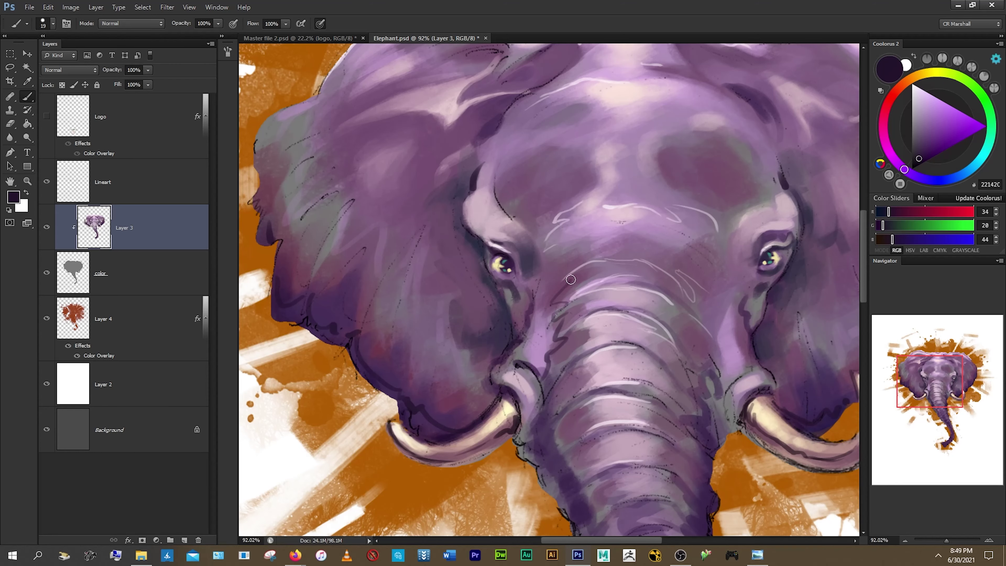
pyautogui.scroll(-2, 570, 279)
pyautogui.scroll(-2, 570, 279)
pyautogui.scroll(3, 574, 359)
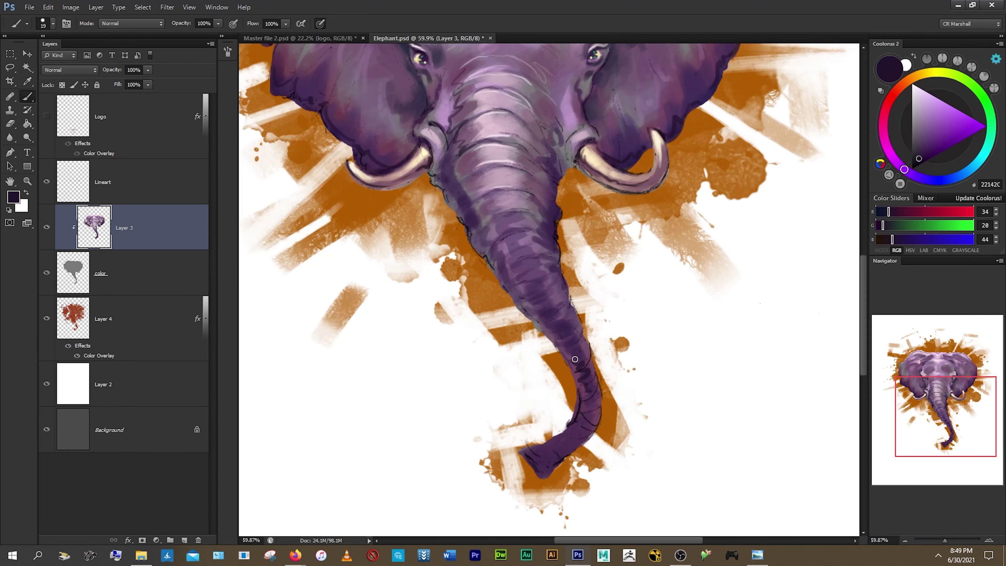
pyautogui.scroll(-1, 559, 305)
pyautogui.scroll(2, 561, 372)
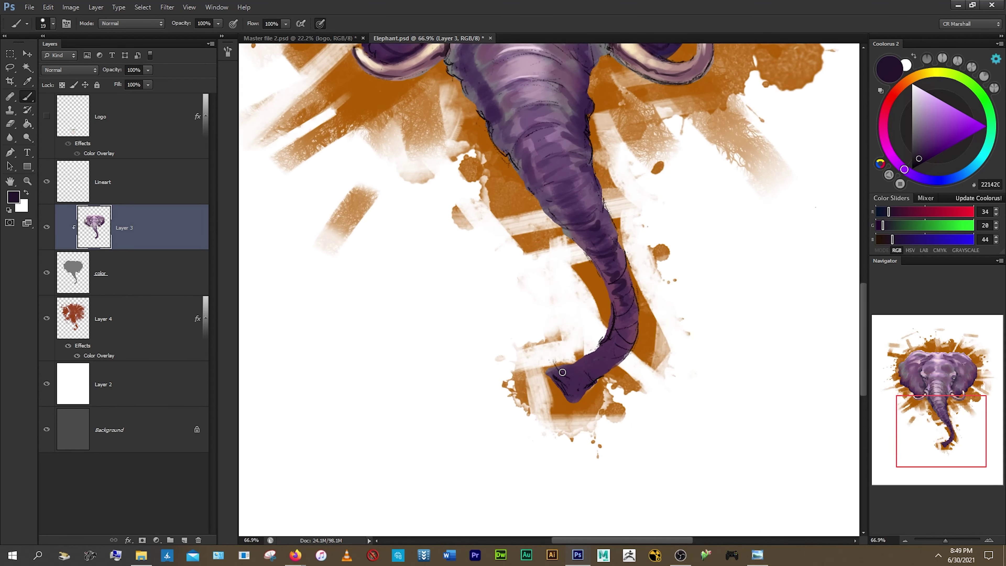
pyautogui.scroll(3, 619, 317)
pyautogui.keyDown('alt'); pyautogui.click(653, 357); pyautogui.keyUp('alt')
# - Continue shading with a muted grey-mauve sampled from the trunk
pyautogui.scroll(2, 671, 391)
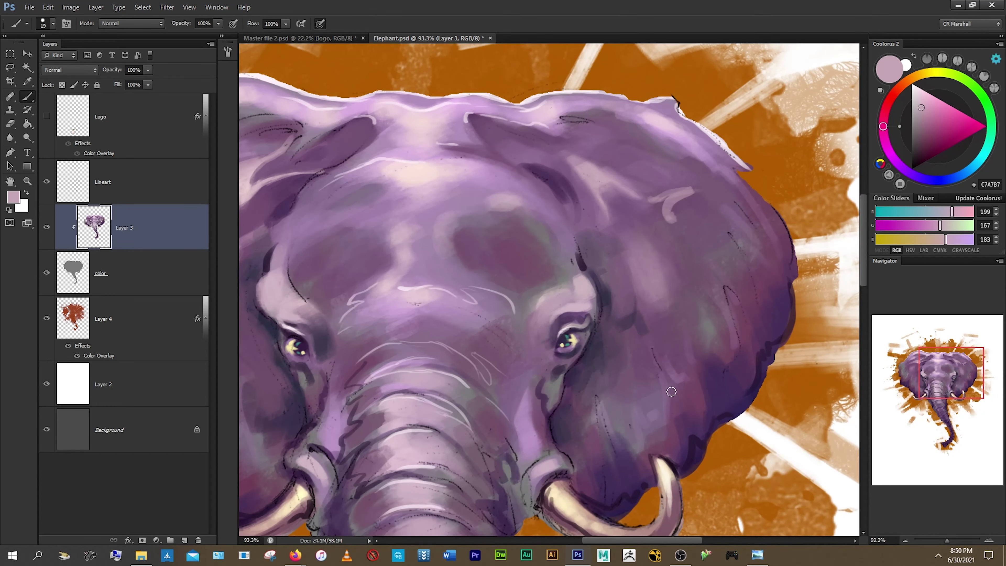
pyautogui.scroll(-2, 727, 201)
pyautogui.scroll(-1, 441, 186)
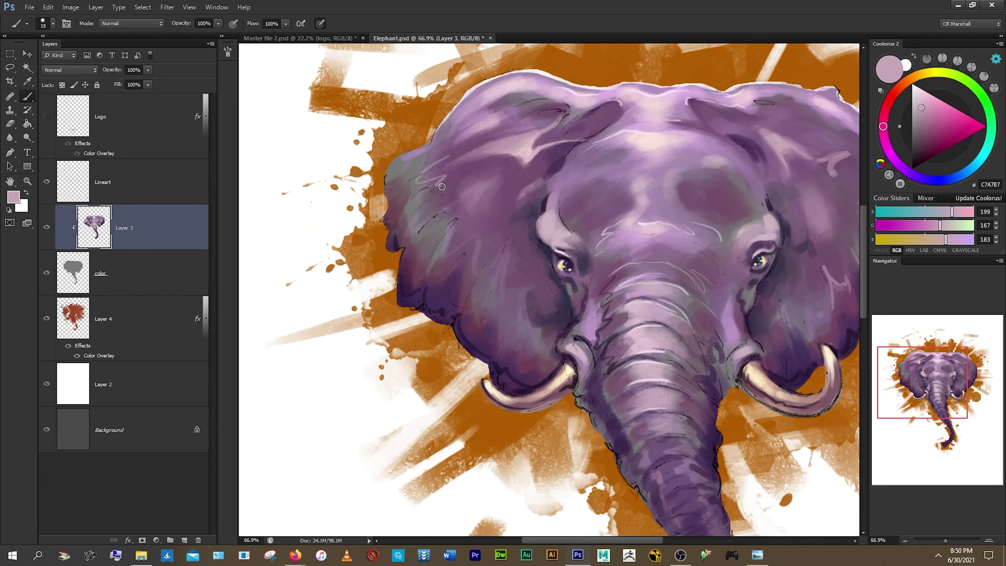
pyautogui.scroll(-2, 531, 283)
pyautogui.scroll(3, 542, 378)
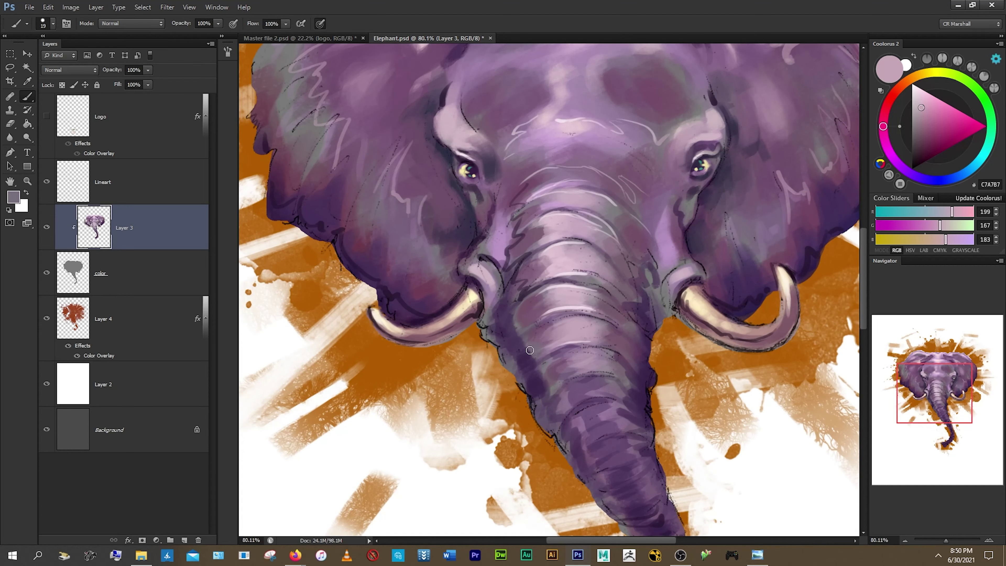
pyautogui.keyDown('alt'); pyautogui.click(542, 378); pyautogui.keyUp('alt')
# - Erase along the trunk's edge on the color layer with a 20 px eraser
pyautogui.hotkey('ctrl', '0')
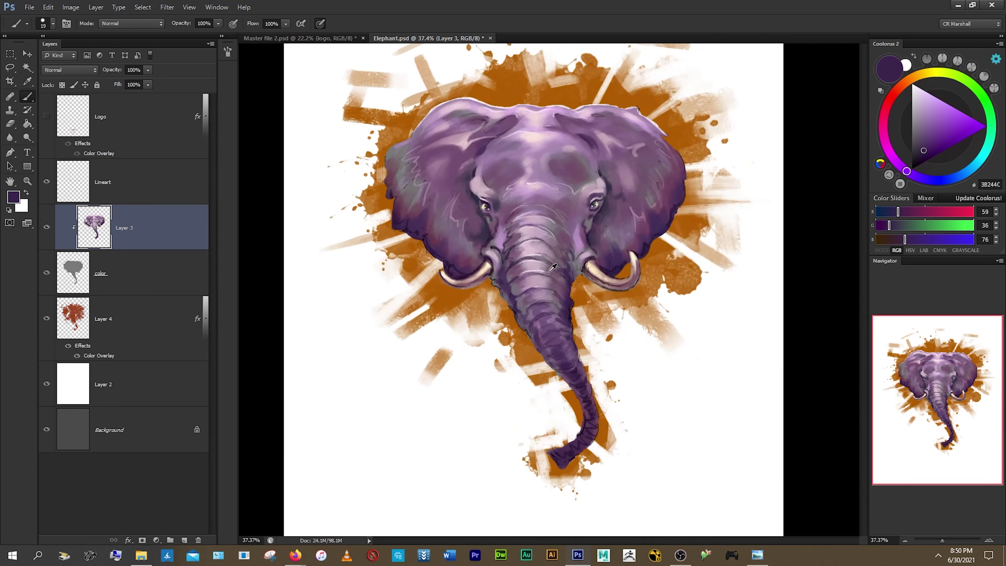
pyautogui.scroll(2, 476, 295)
pyautogui.hotkey('alt', '[')
pyautogui.press('e')
pyautogui.hotkey('alt', ']')
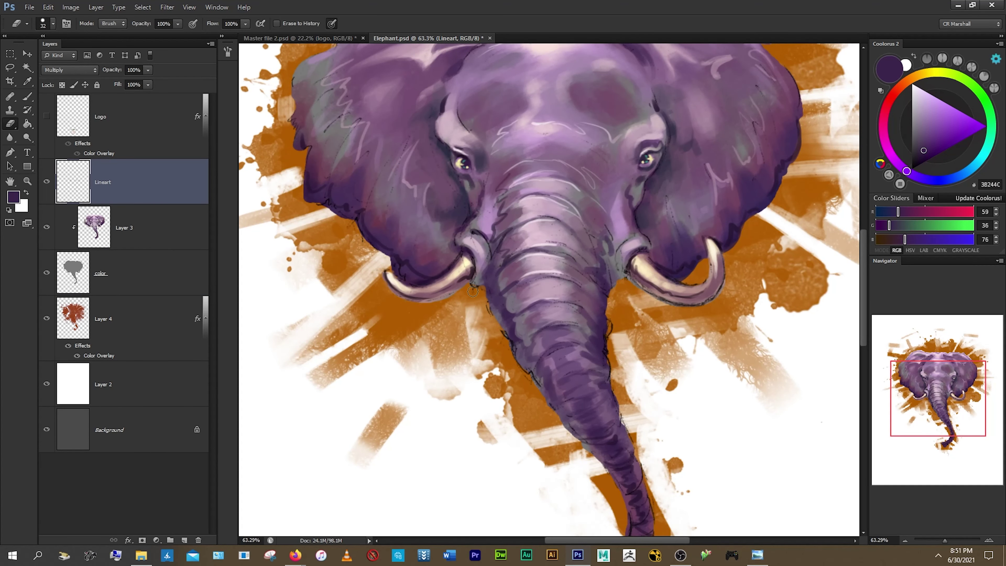
pyautogui.hotkey('ctrl', '0')
pyautogui.scroll(3, 535, 344)
pyautogui.hotkey('alt', '[')
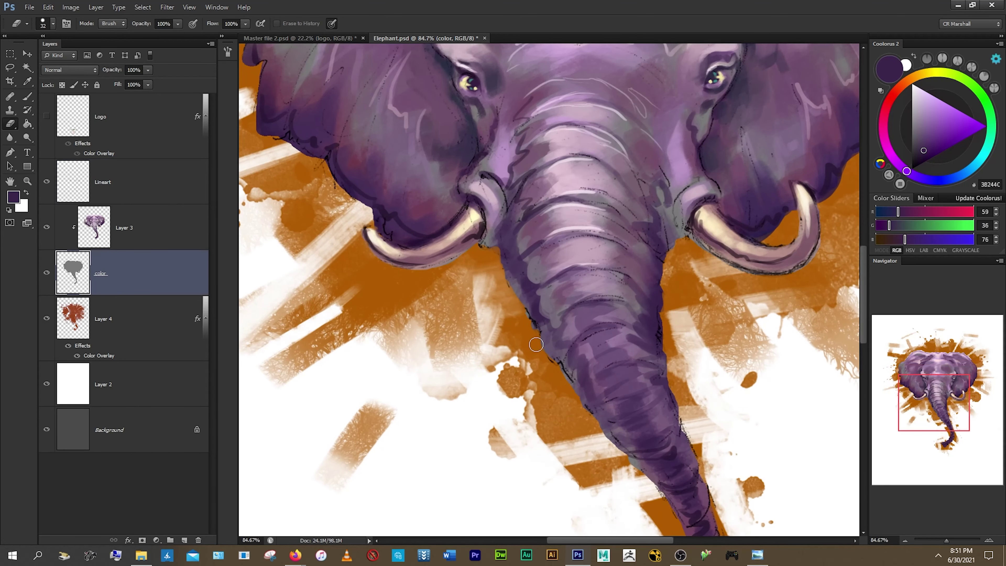
pyautogui.scroll(1, 579, 402)
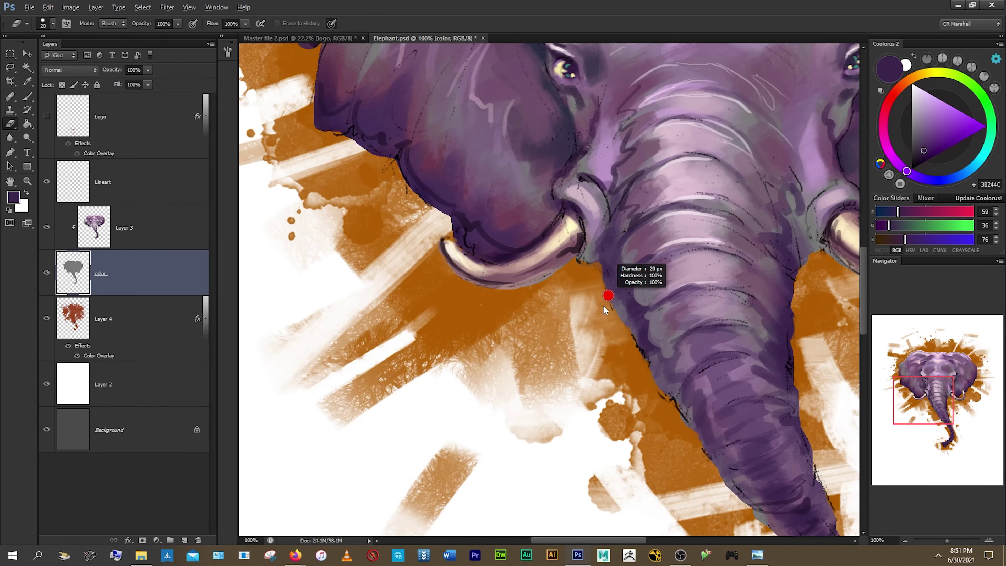
pyautogui.hotkey('alt', ']')
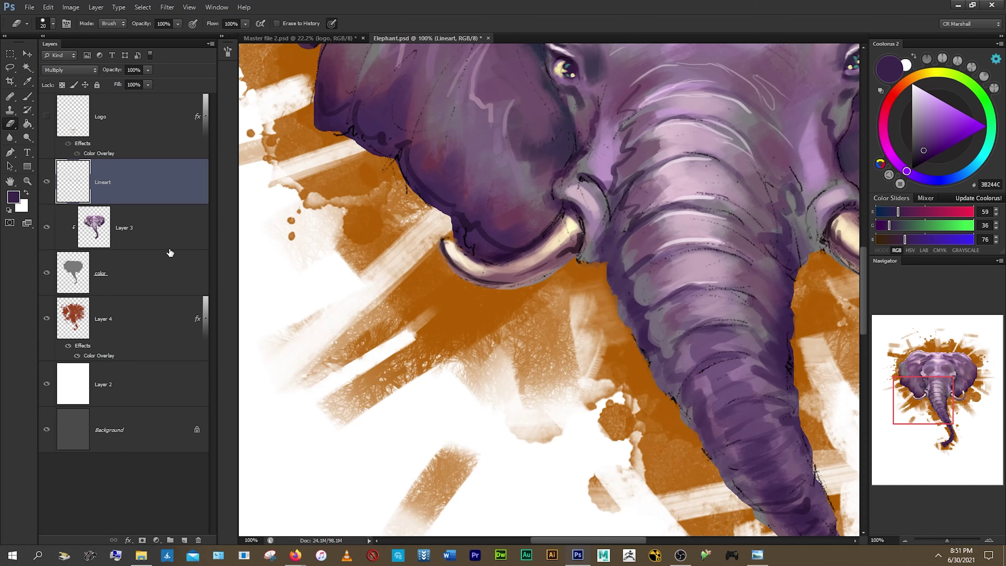
# - Paint a thin cream EDD7B7 rim light along the trunk on Layer 3
pyautogui.press('b')
pyautogui.hotkey('alt', '[')
pyautogui.keyDown('alt'); pyautogui.click(570, 230); pyautogui.keyUp('alt')
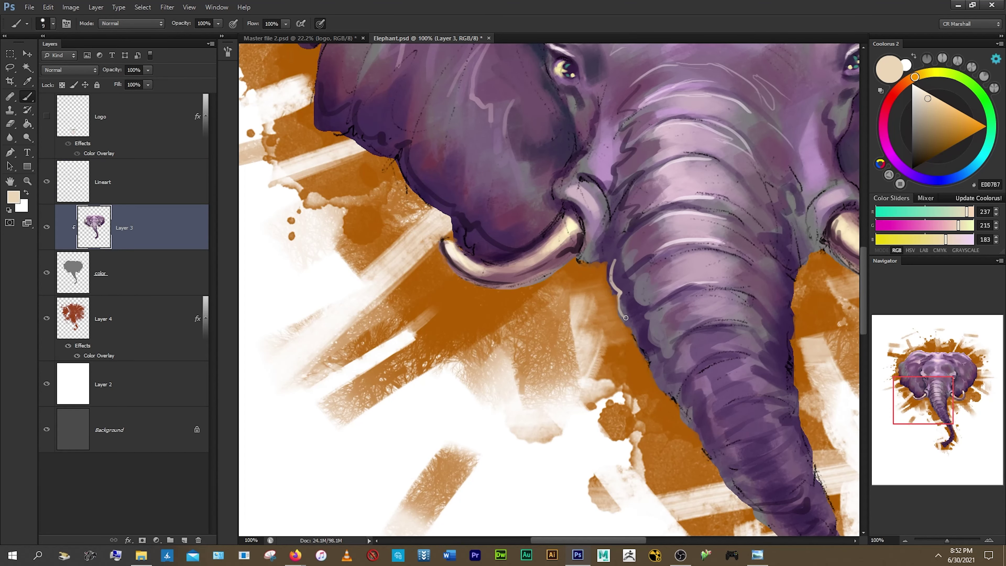
pyautogui.hotkey('ctrl', '0')
pyautogui.scroll(5, 573, 154)
pyautogui.scroll(-2, 573, 155)
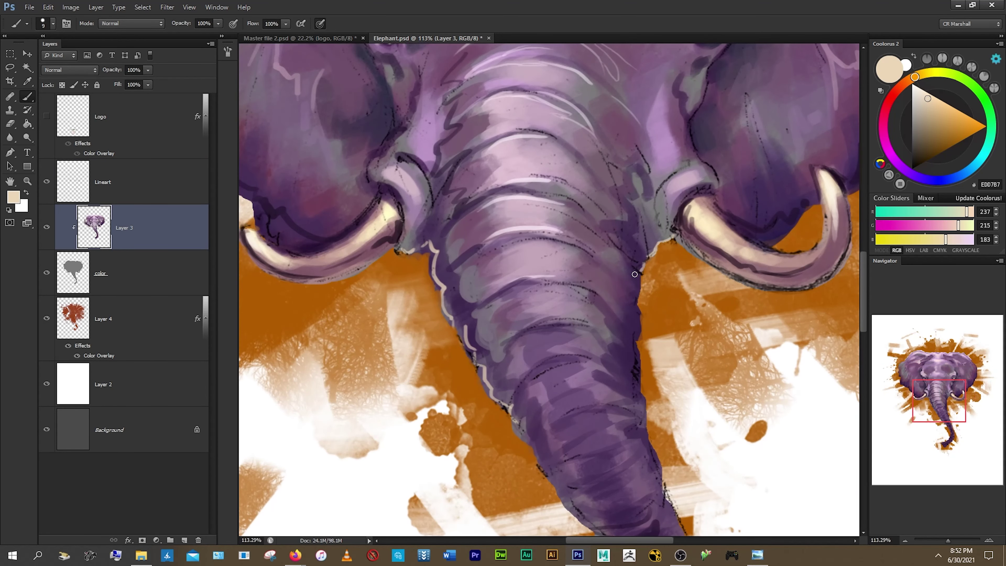
pyautogui.scroll(-2, 573, 154)
pyautogui.scroll(3, 626, 347)
pyautogui.scroll(3, 645, 372)
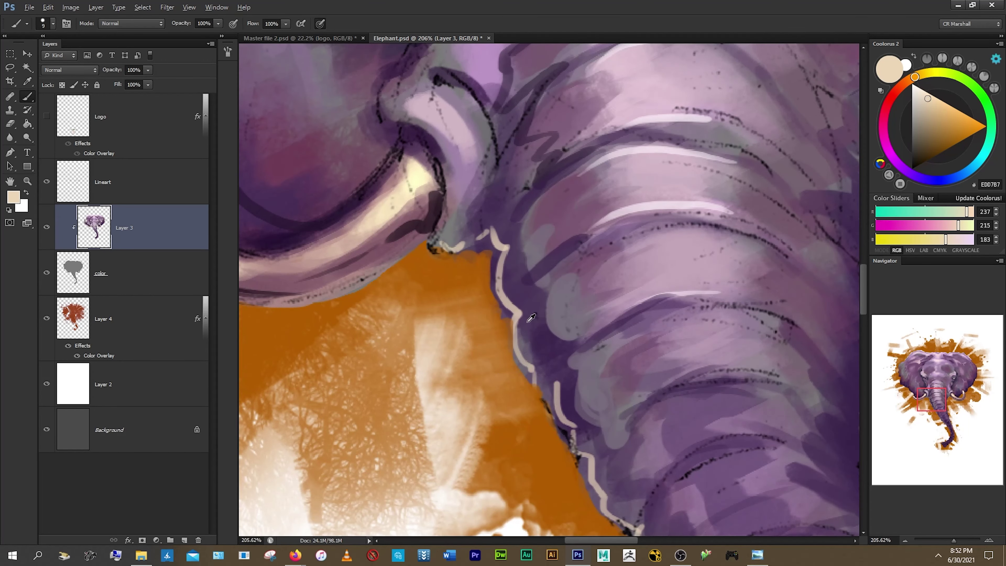
pyautogui.keyDown('alt'); pyautogui.click(525, 287); pyautogui.keyUp('alt')
pyautogui.scroll(-6, 672, 144)
pyautogui.scroll(8, 672, 144)
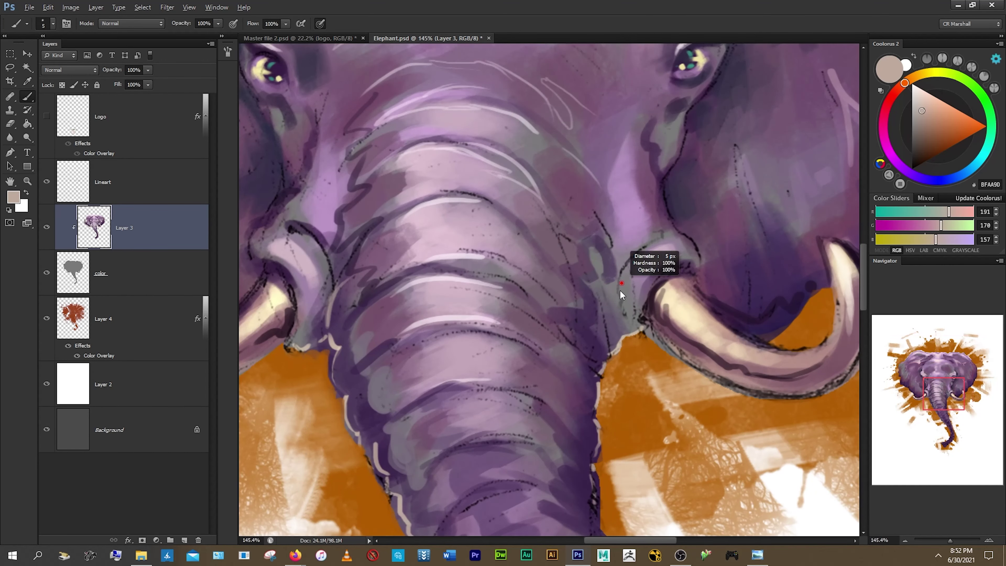
pyautogui.scroll(-5, 707, 273)
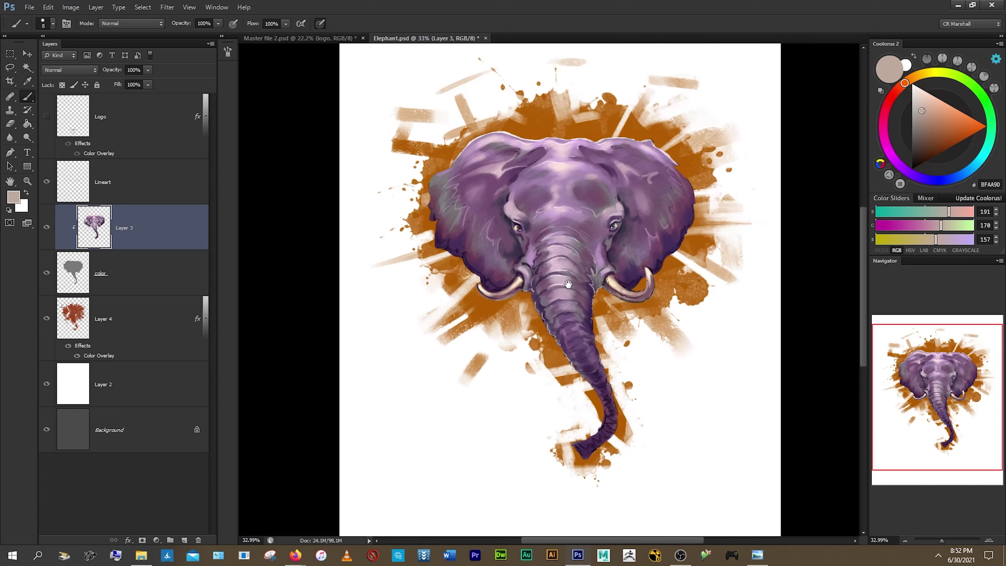
pyautogui.click(70, 7)
# - Shift the elephant's hue and set saturation to 23 in Hue/Saturation
pyautogui.click(206, 93)
pyautogui.moveTo(170, 165); pyautogui.dragTo(187, 166)
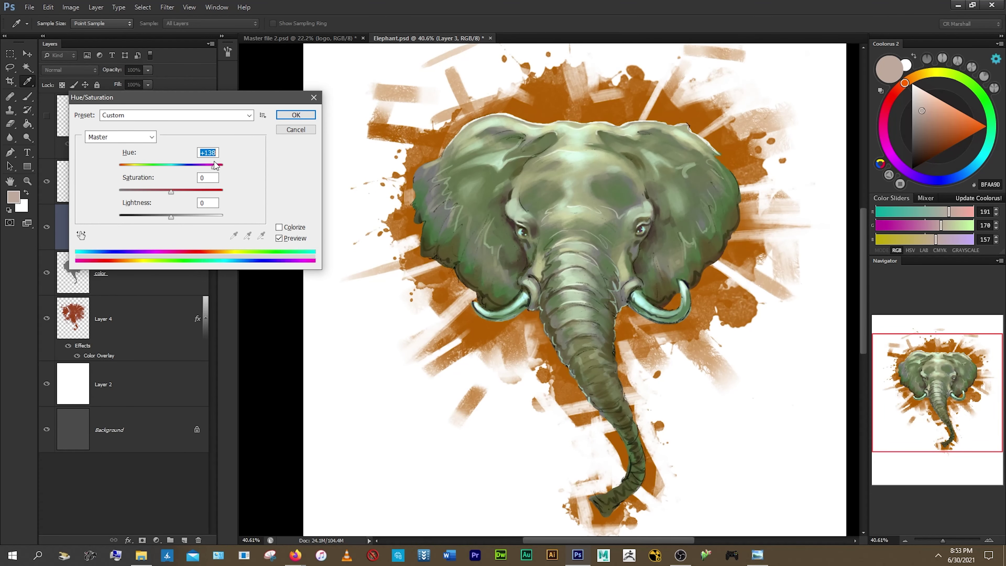
pyautogui.hotkey('shift', 'Tab')
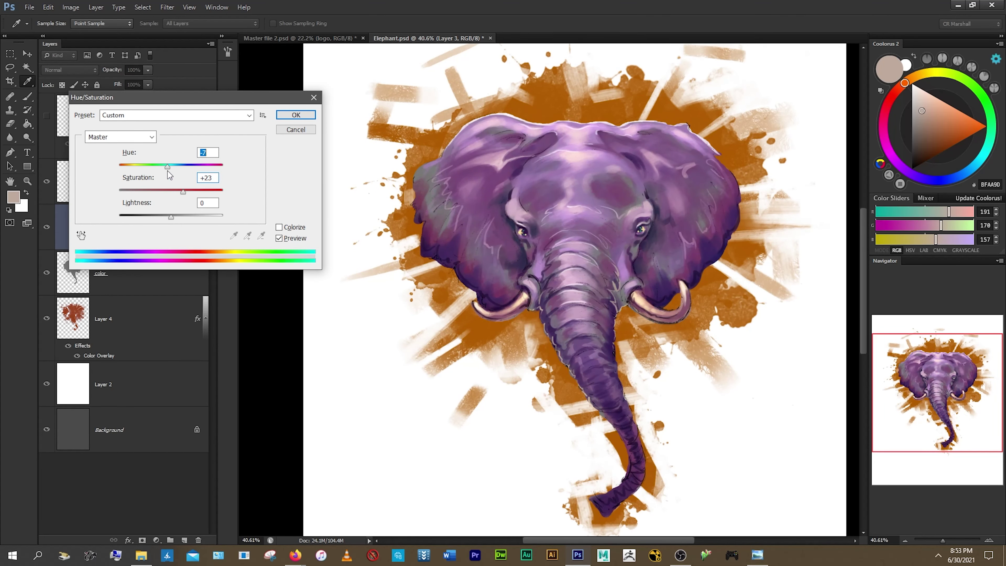
pyautogui.write('23')
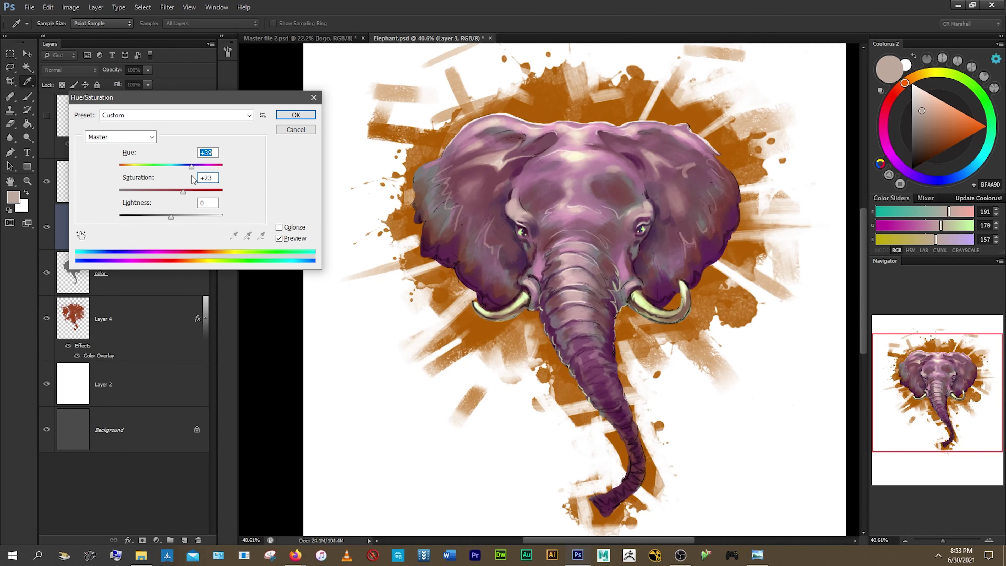
pyautogui.scroll(-1, 554, 278)
pyautogui.click(296, 115)
# - Set Levels midtones to 0.83 and hide Layer 2 to reveal the grey page
pyautogui.click(70, 7)
pyautogui.click(257, 47)
pyautogui.moveTo(188, 283); pyautogui.dragTo(197, 283)
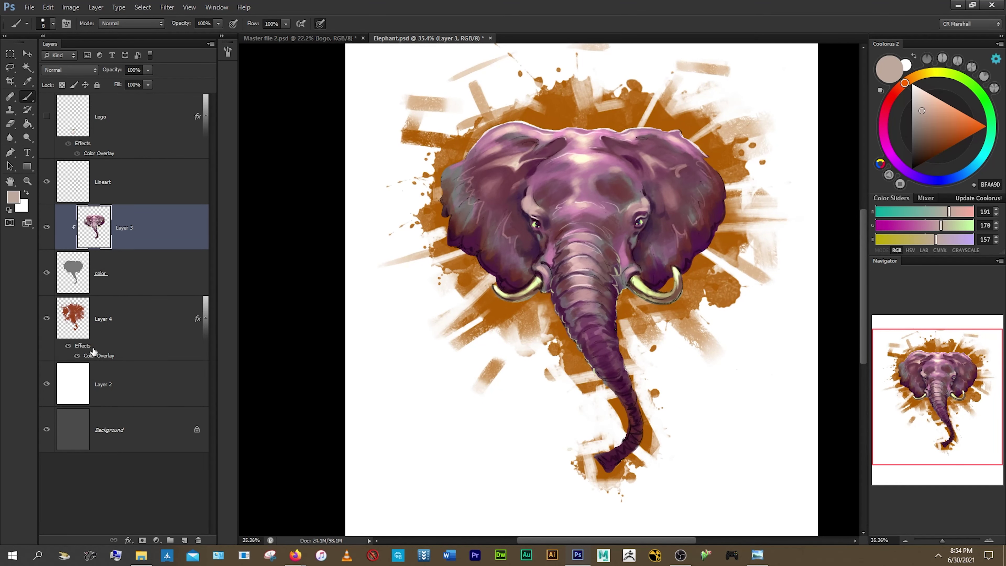
pyautogui.click(47, 383)
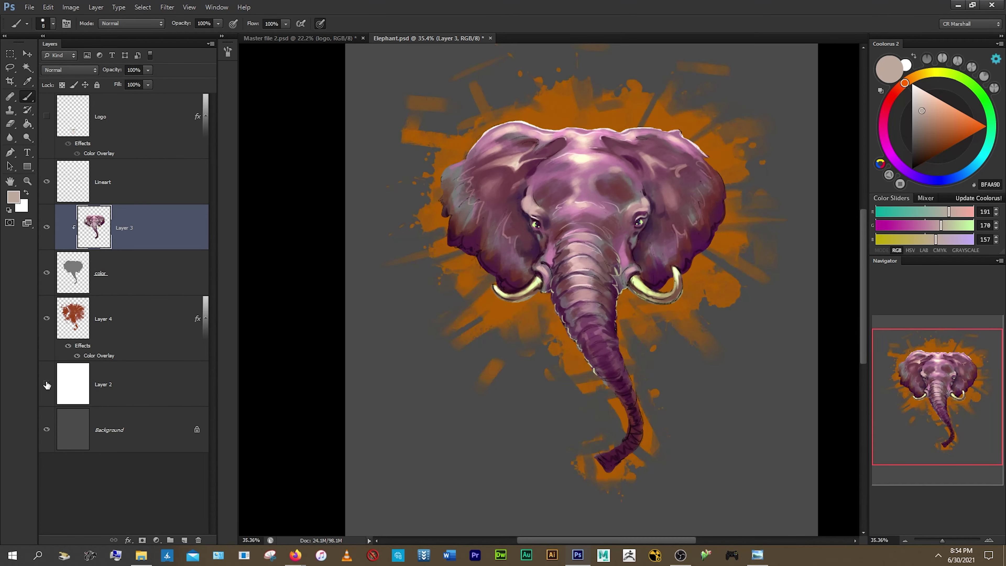
pyautogui.click(135, 314)
# - Reselect the elephant's paint layer, enlarge the brush, and sample purple 6F4359 from the trunk
pyautogui.click(135, 228)
pyautogui.scroll(3, 438, 160)
pyautogui.press(']')
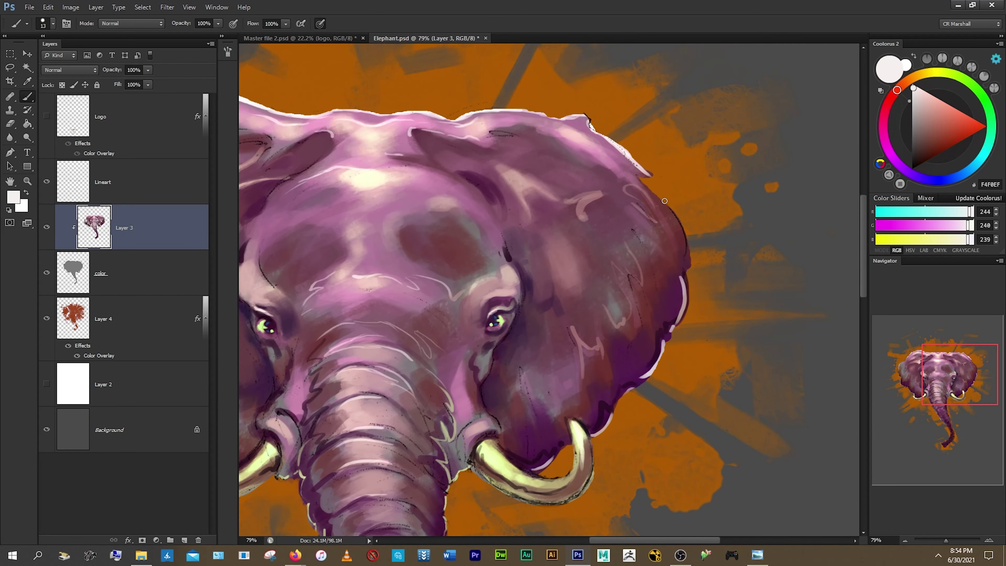
pyautogui.scroll(-10, 665, 201)
pyautogui.scroll(3, 594, 319)
pyautogui.scroll(-3, 751, 266)
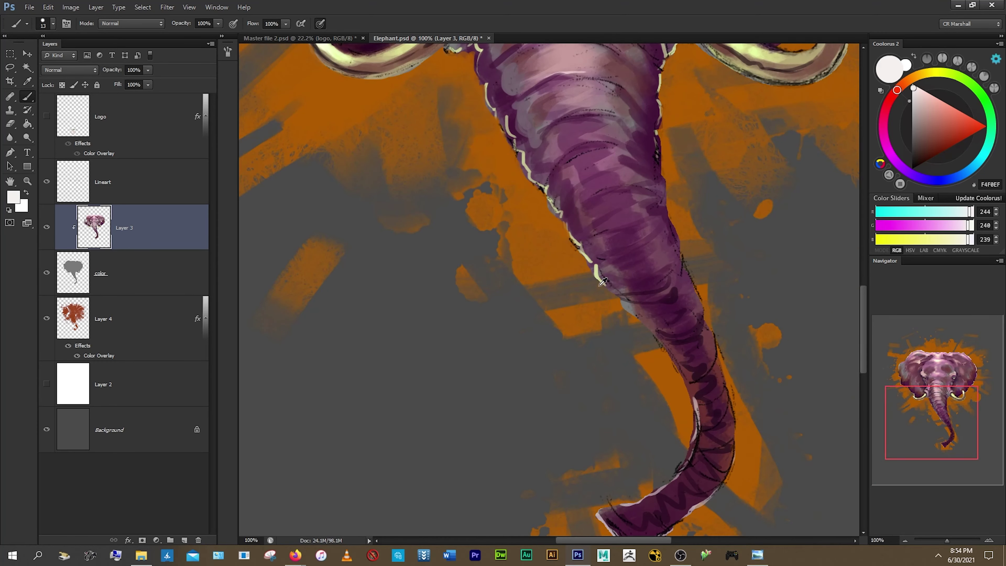
pyautogui.keyDown('alt'); pyautogui.click(570, 238); pyautogui.keyUp('alt')
pyautogui.scroll(-2, 494, 155)
pyautogui.scroll(-3, 494, 154)
pyautogui.scroll(3, 494, 155)
pyautogui.keyDown('alt'); pyautogui.click(495, 154); pyautogui.keyUp('alt')
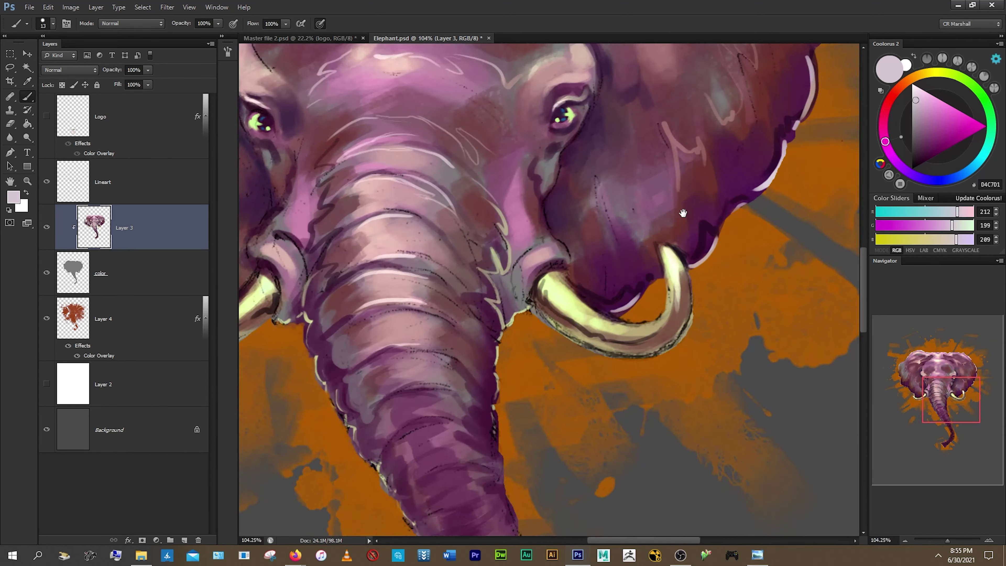
pyautogui.scroll(-2, 515, 158)
pyautogui.scroll(-3, 524, 162)
pyautogui.scroll(5, 524, 162)
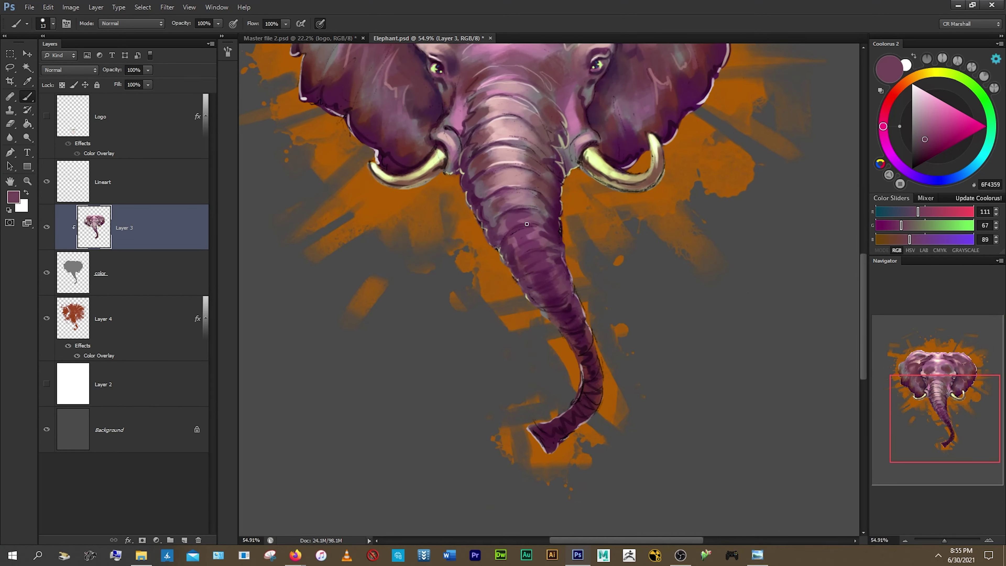
pyautogui.scroll(-3, 524, 162)
pyautogui.doubleClick(159, 317)
# - Change the splatter's Color Overlay on Layer 4 to golden yellow #b88701
pyautogui.click(190, 271)
pyautogui.click(370, 183)
pyautogui.moveTo(303, 267); pyautogui.dragTo(303, 318)
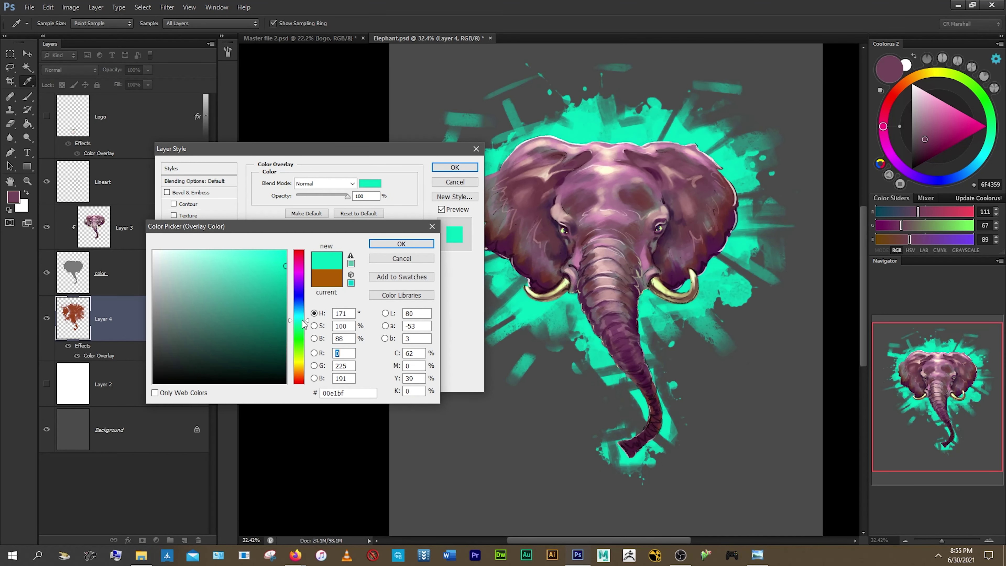
pyautogui.moveTo(274, 287); pyautogui.dragTo(241, 273)
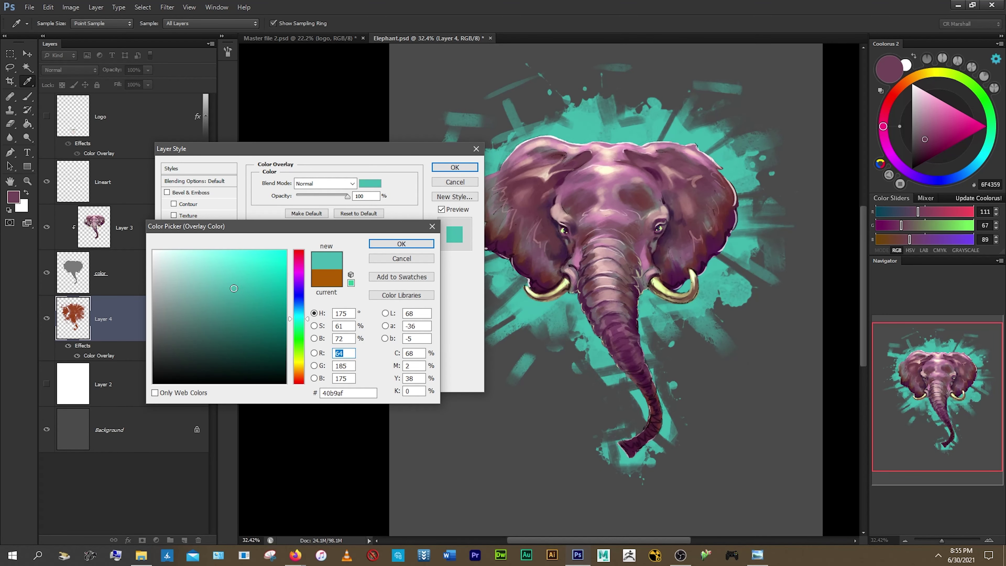
pyautogui.click(232, 289)
pyautogui.moveTo(299, 319)
pyautogui.mouseDown()
pyautogui.moveTo(298, 259)
pyautogui.moveTo(296, 368)
pyautogui.mouseUp()
pyautogui.click(264, 294)
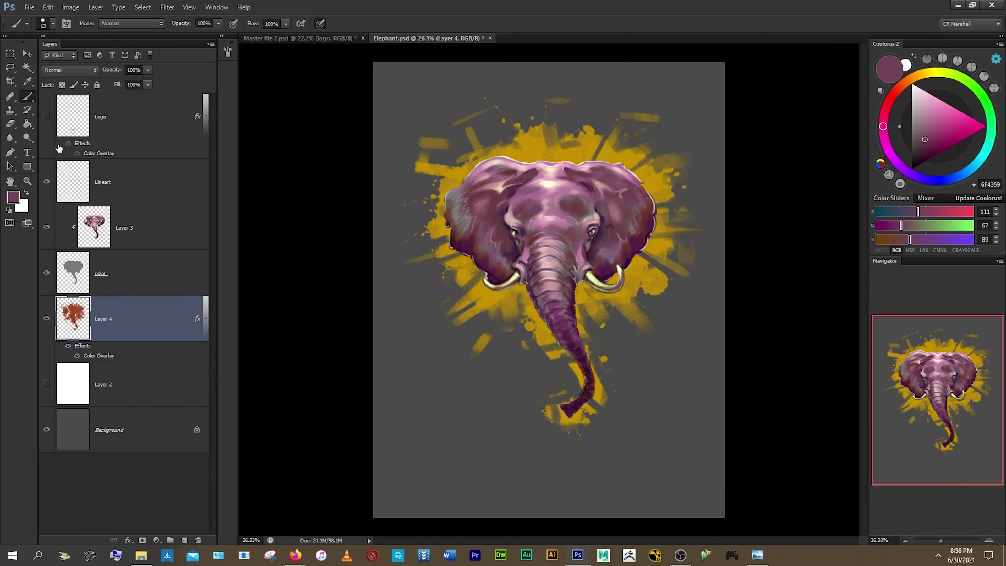
pyautogui.click(46, 115)
pyautogui.click(130, 228)
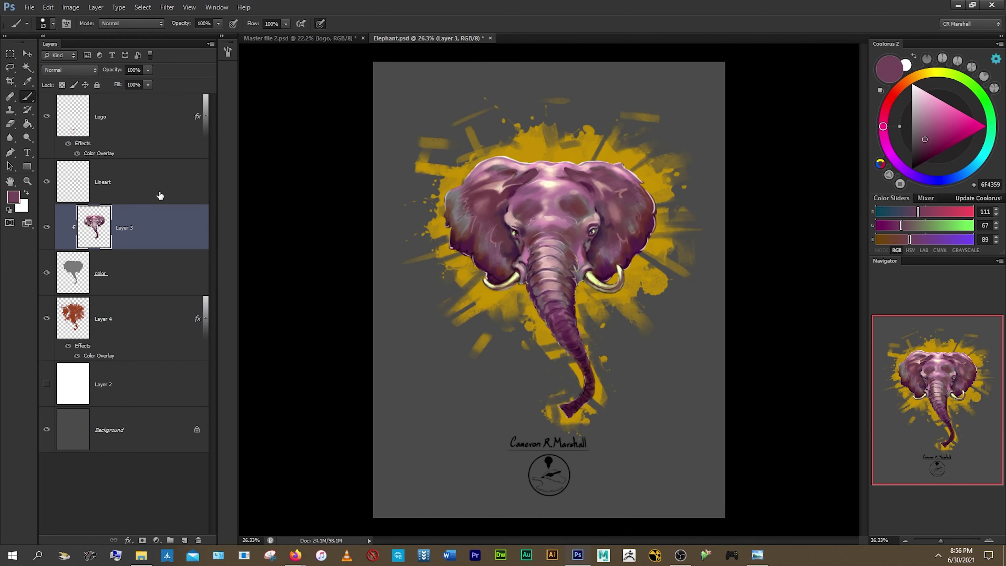
# - Show the Logo layer and scale Lineart through Layer 4 down to 97%
pyautogui.keyDown('shift'); pyautogui.click(131, 318); pyautogui.keyUp('shift')
pyautogui.keyDown('ctrl'); pyautogui.click(131, 182); pyautogui.keyUp('ctrl')
pyautogui.hotkey('ctrl', 't')
pyautogui.moveTo(711, 84); pyautogui.dragTo(677, 88)
pyautogui.press('Return')
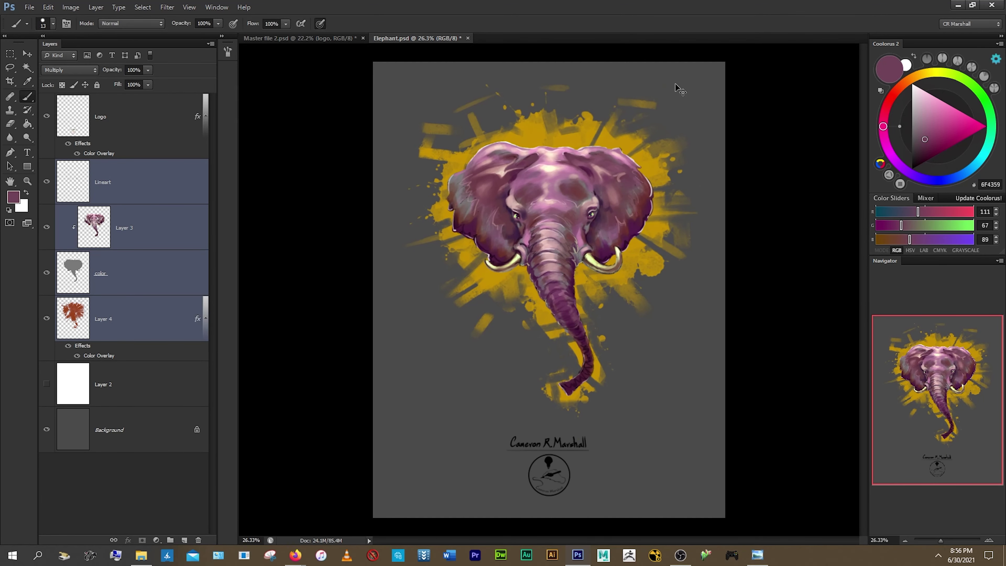
# - Tint the Logo layer's Color Overlay a soft pink
pyautogui.doubleClick(98, 152)
pyautogui.click(370, 183)
pyautogui.click(515, 206)
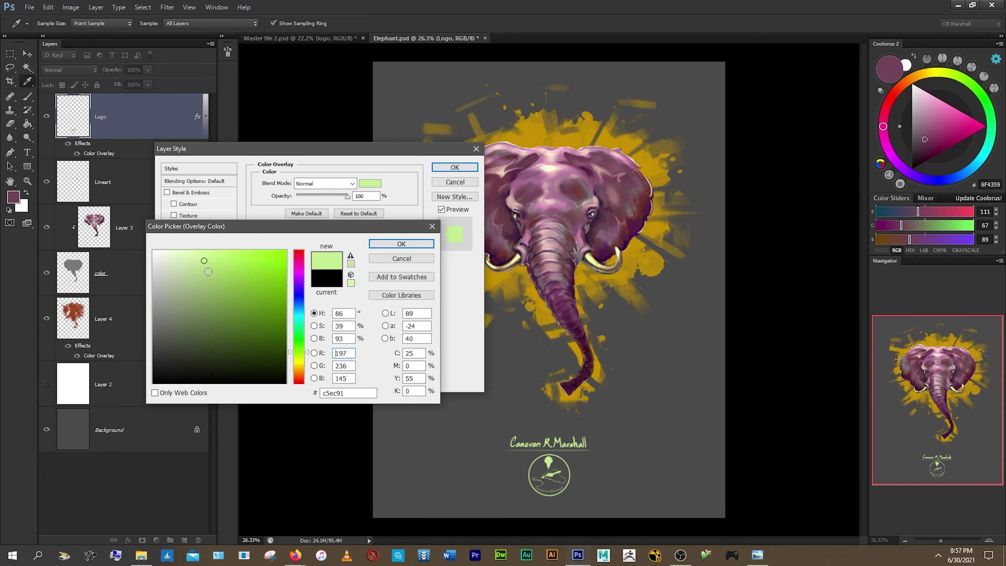
pyautogui.moveTo(208, 272); pyautogui.dragTo(178, 275)
pyautogui.moveTo(299, 357); pyautogui.dragTo(293, 227)
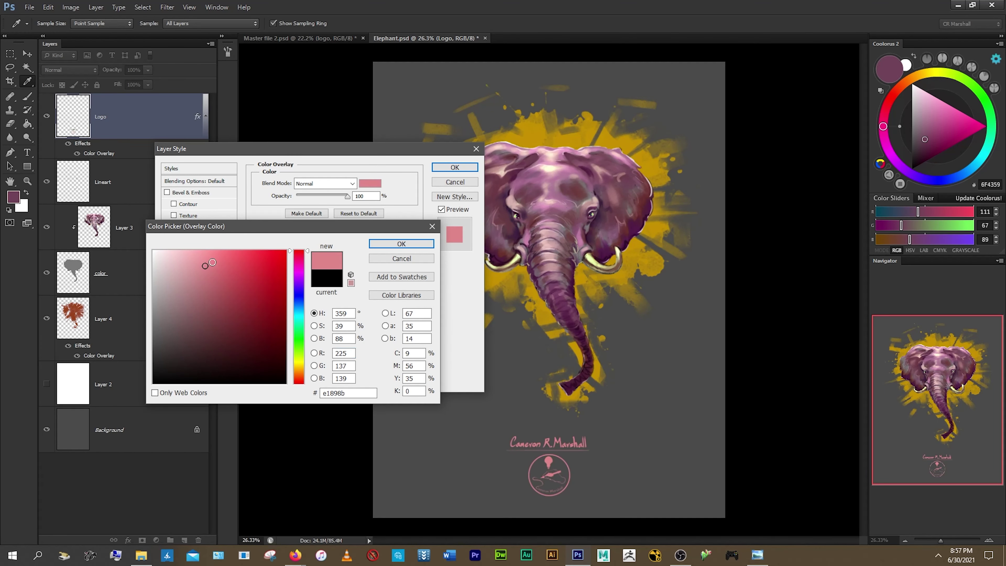
pyautogui.moveTo(178, 275); pyautogui.dragTo(184, 268)
pyautogui.click(401, 244)
pyautogui.click(454, 168)
pyautogui.click(131, 181)
pyautogui.keyDown('shift'); pyautogui.click(106, 311); pyautogui.keyUp('shift')
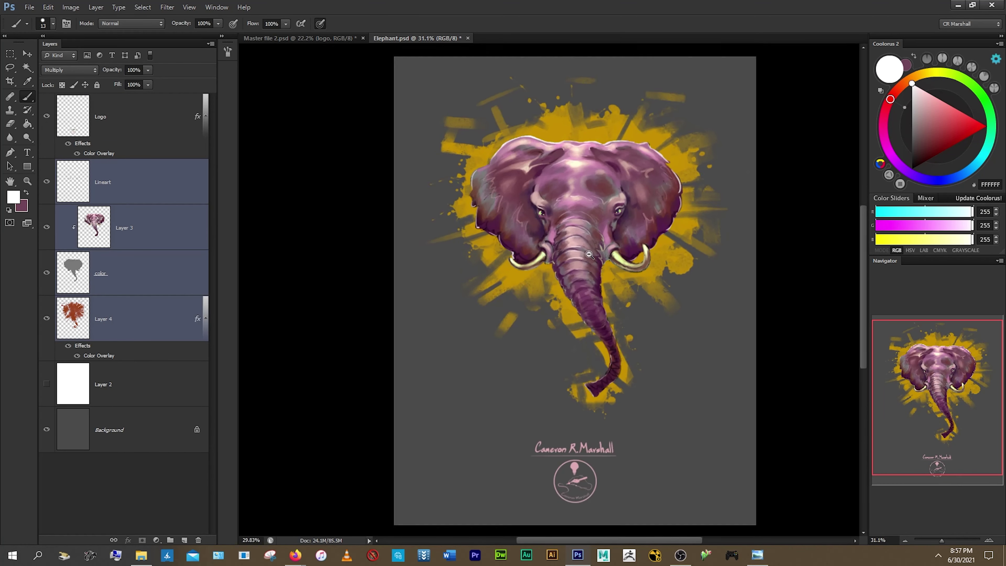
# - Apply Color Balance with Yellow/Blue -35 and Shadows at +11/+14/+8
pyautogui.scroll(-2, 602, 208)
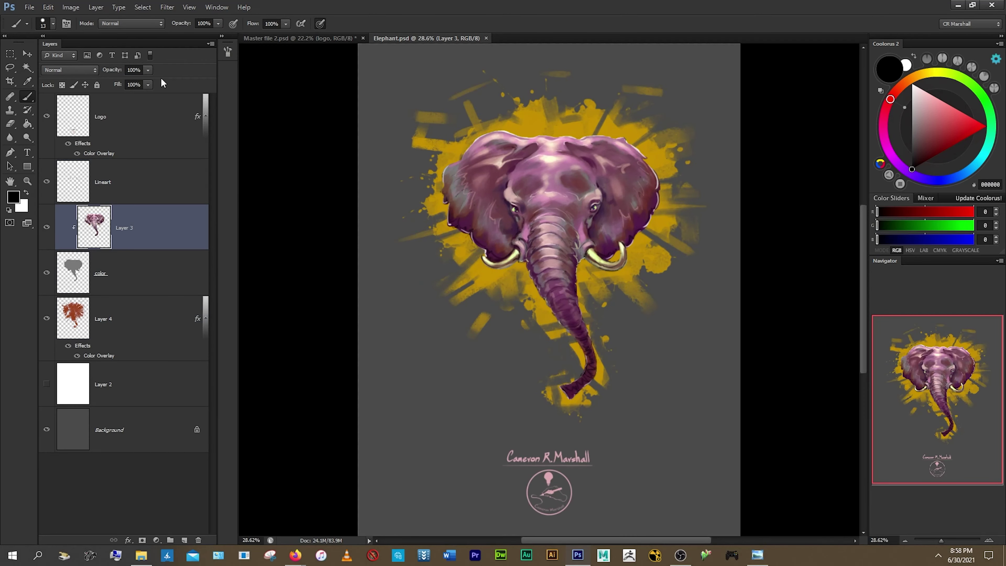
pyautogui.click(70, 7)
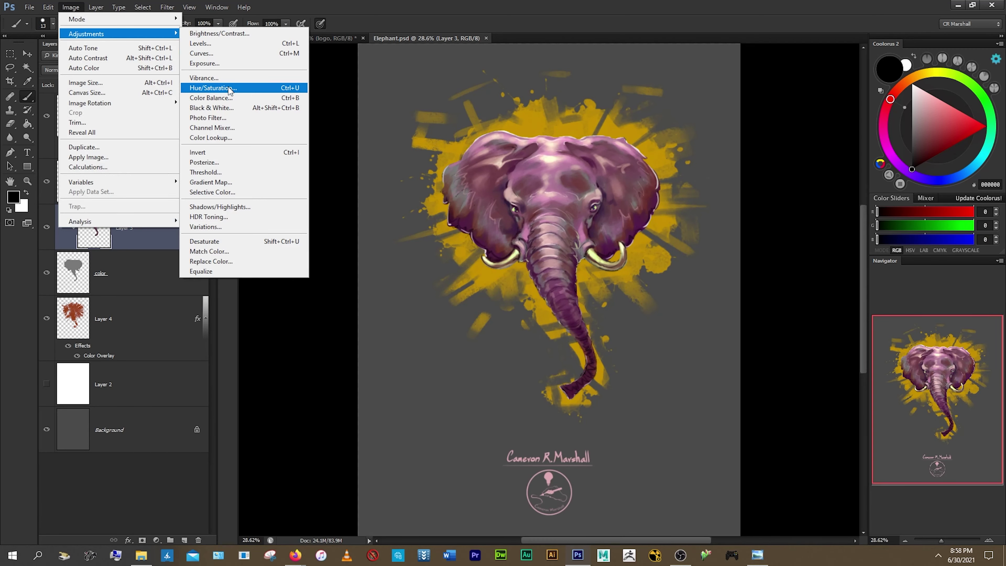
pyautogui.click(206, 83)
pyautogui.moveTo(226, 212)
pyautogui.mouseDown()
pyautogui.moveTo(208, 212)
pyautogui.moveTo(239, 187)
pyautogui.moveTo(207, 212)
pyautogui.moveTo(228, 200)
pyautogui.moveTo(231, 212)
pyautogui.moveTo(233, 188)
pyautogui.mouseUp()
pyautogui.click(163, 241)
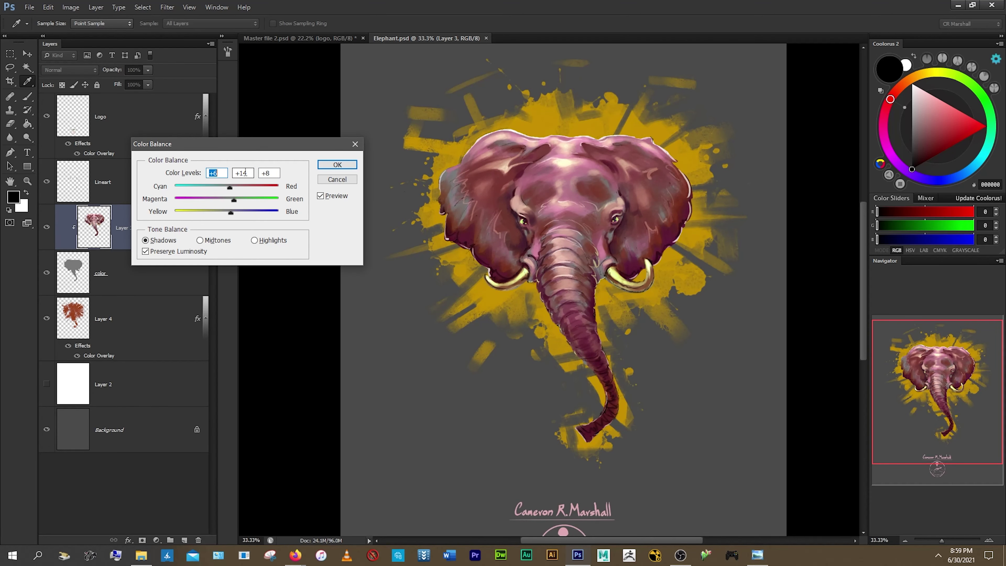
pyautogui.press('Return')
# - Return to the Brush tool on the elephant's paint layer
pyautogui.click(131, 318)
pyautogui.scroll(2, 535, 158)
pyautogui.press('v')
pyautogui.press('b')
pyautogui.hotkey('alt', ']')
pyautogui.hotkey('alt', ']')
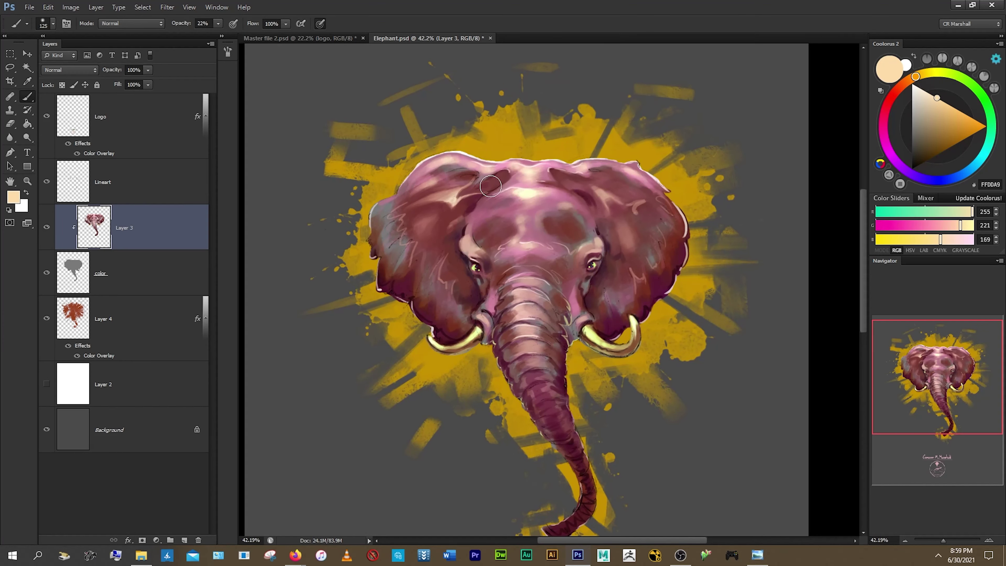
# - Resize the brush and paint FFF0DB highlights at 22% opacity on the crown and brow
pyautogui.moveTo(490, 186); pyautogui.dragTo(580, 162)
pyautogui.scroll(-1, 580, 162)
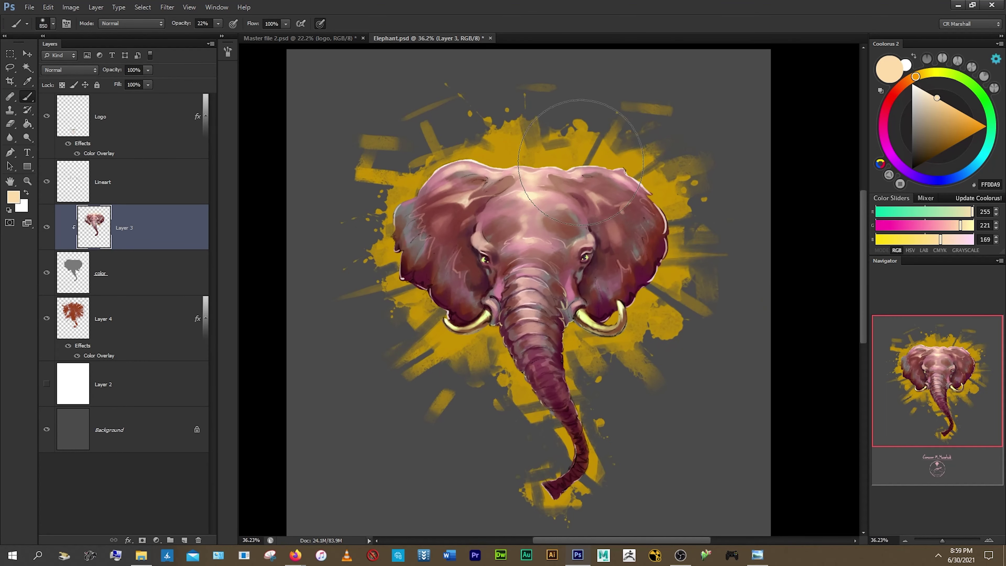
pyautogui.scroll(-2, 436, 180)
pyautogui.scroll(3, 528, 273)
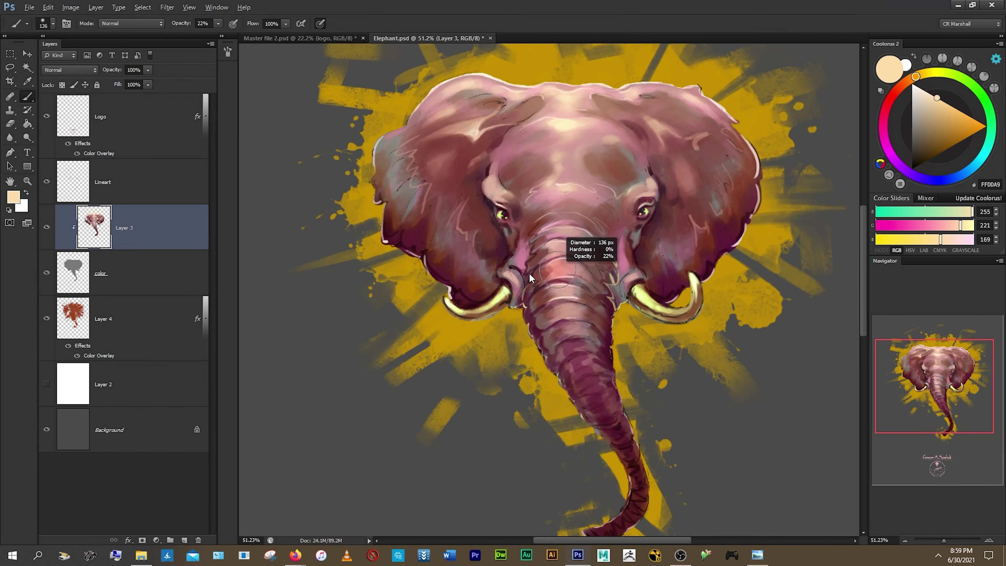
pyautogui.moveTo(528, 273); pyautogui.dragTo(563, 234)
pyautogui.scroll(-1, 582, 226)
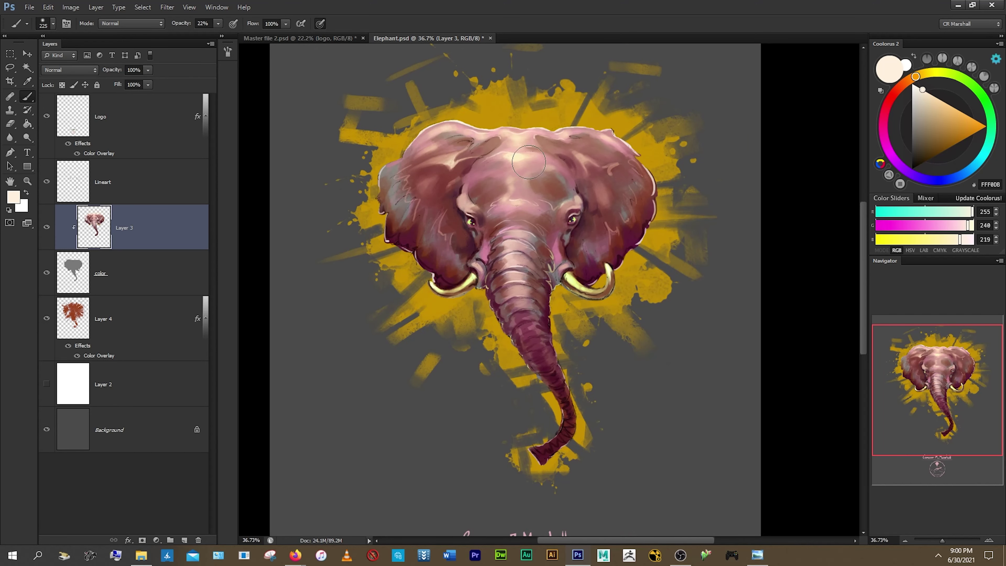
pyautogui.scroll(1, 685, 198)
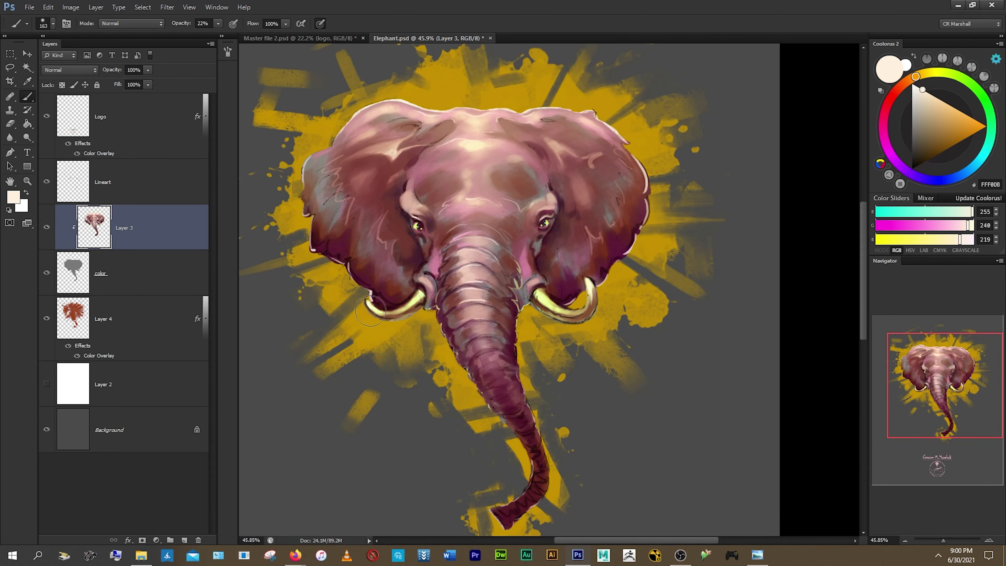
pyautogui.scroll(-2, 498, 255)
# - Set the Logo's Color Overlay to the splatter's sampled gold and start Save As
pyautogui.click(158, 119)
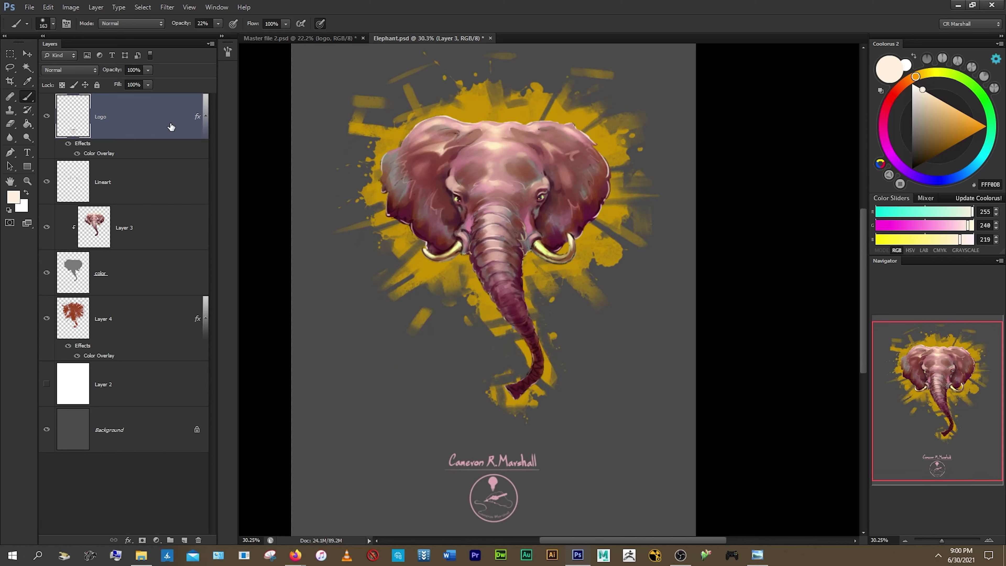
pyautogui.doubleClick(99, 153)
pyautogui.click(370, 183)
pyautogui.click(275, 250)
pyautogui.click(570, 93)
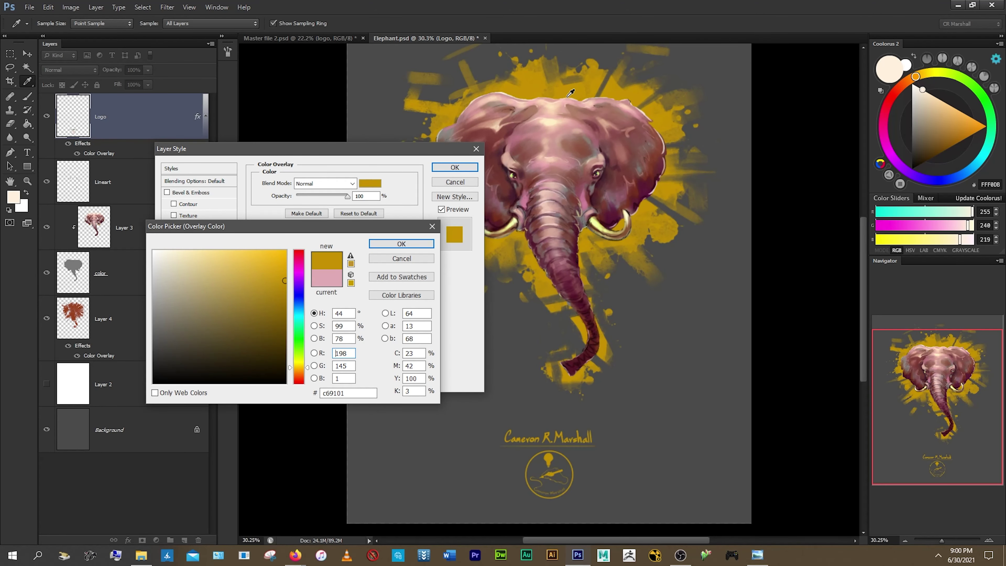
pyautogui.press('Return')
pyautogui.press('Return')
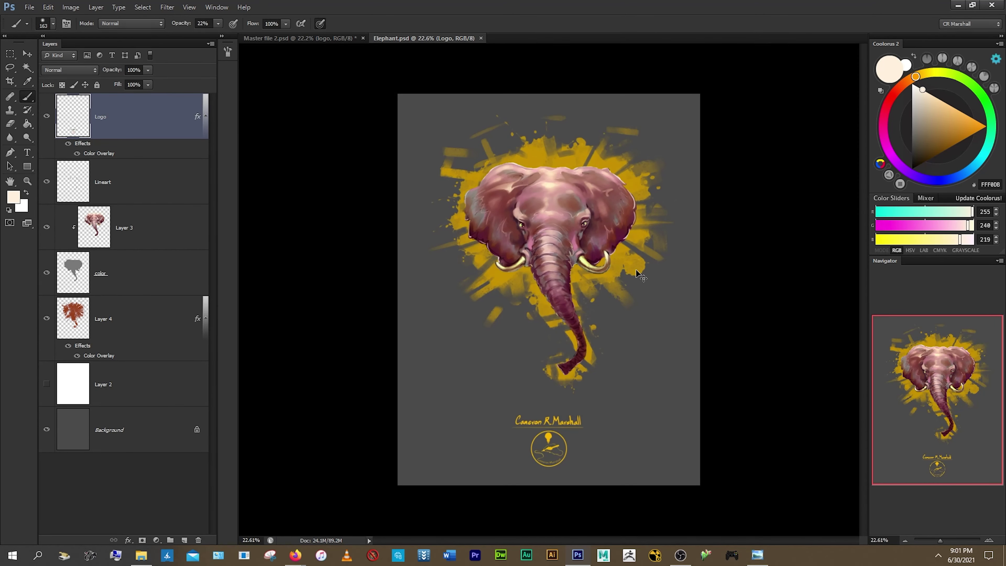
pyautogui.hotkey('ctrl', 'shift', 's')
pyautogui.press('Return')
pyautogui.press('Return')
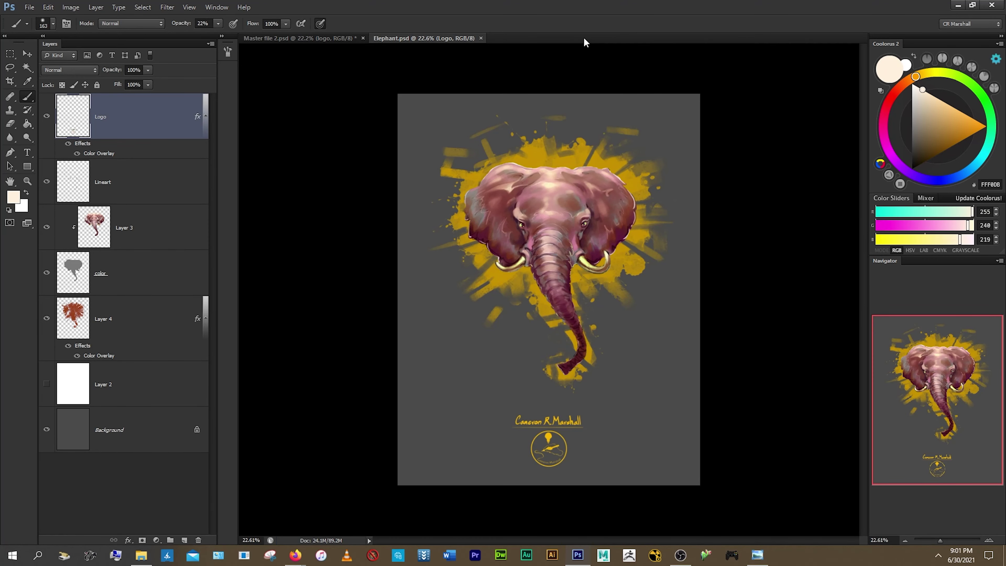